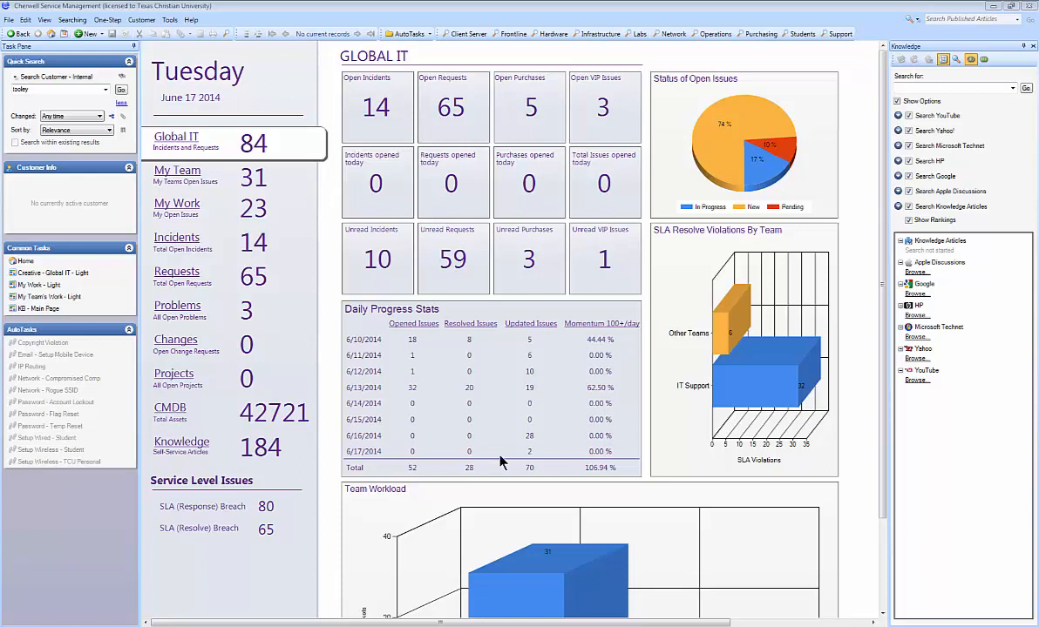
- Show the My Work dashboard and start a new incident
{"action": "left_click", "coordinate": [179, 205]}
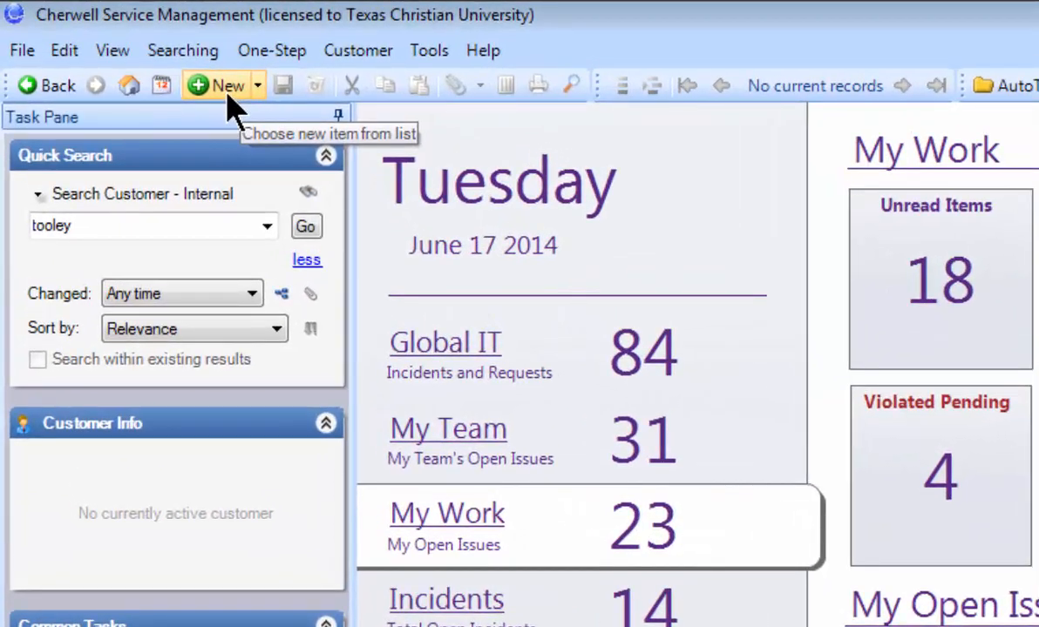
{"action": "left_click", "coordinate": [257, 88]}
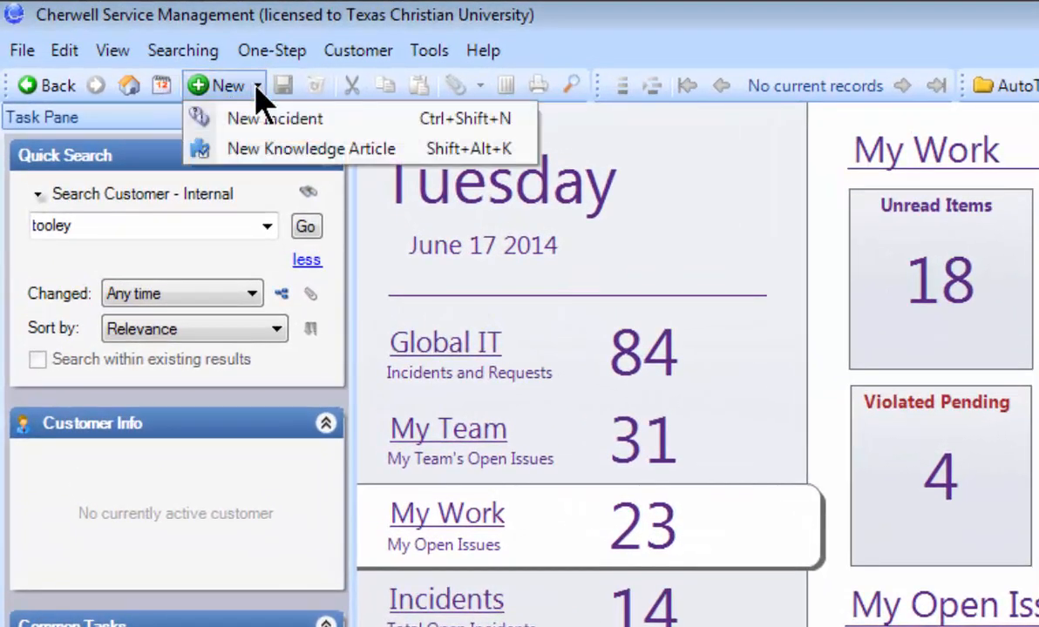
{"action": "left_click", "coordinate": [344, 124]}
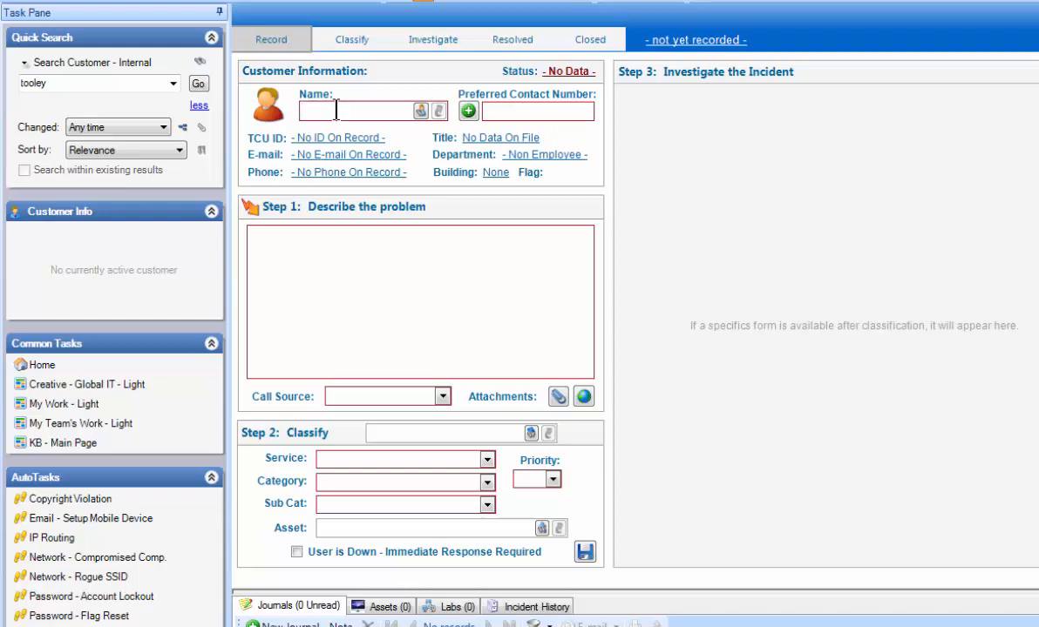
- Look up the customer by last name and assign the matching active IT Support employee to the incident
{"action": "type", "text": "tooley"}
{"action": "key", "text": "Return"}
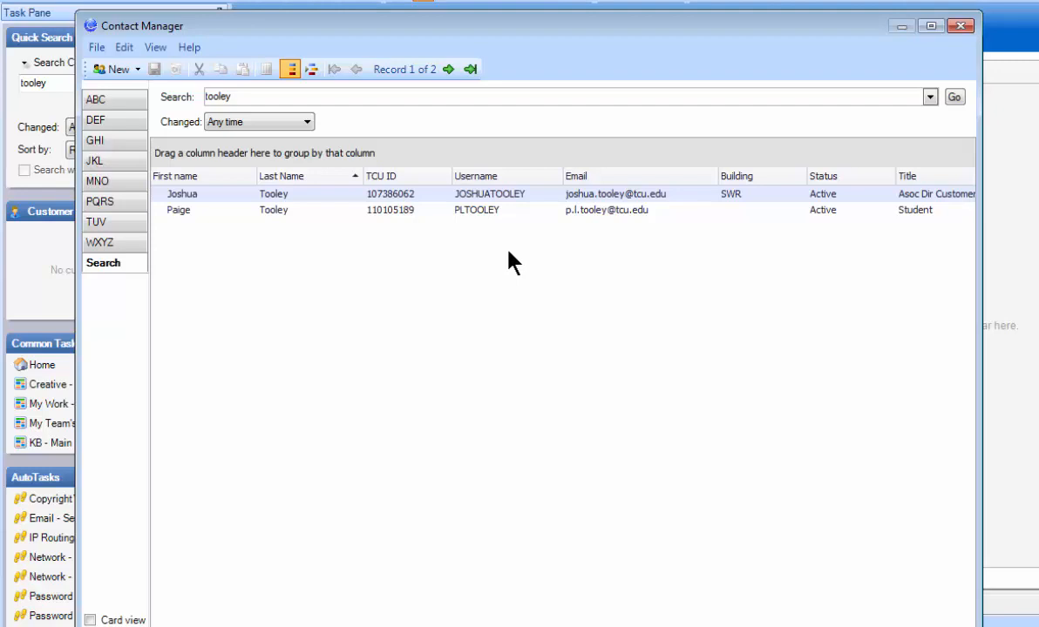
{"action": "double_click", "coordinate": [488, 196]}
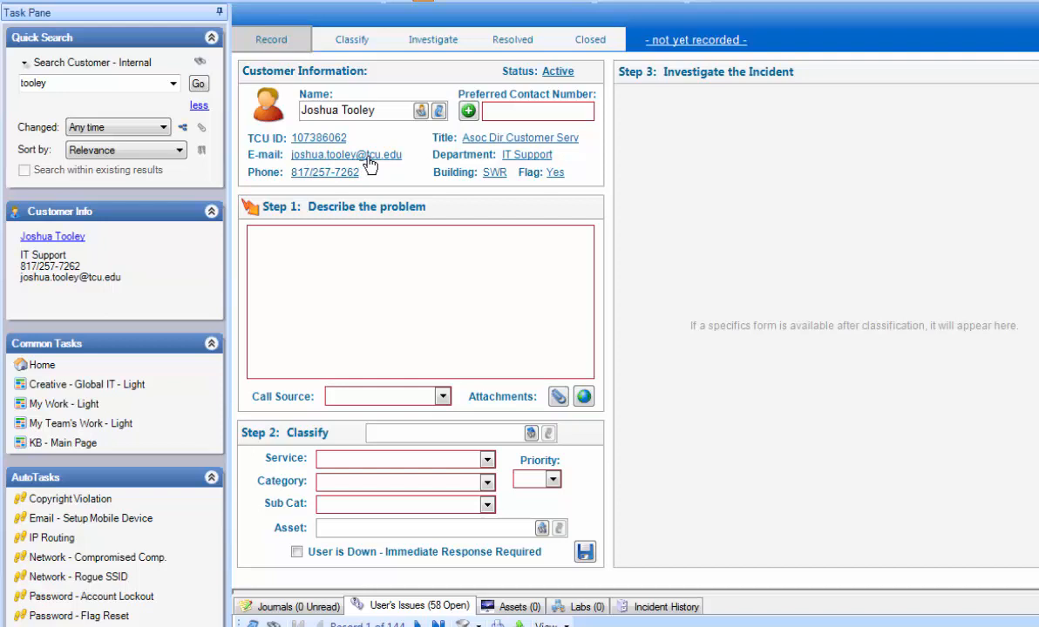
- View the customer's full record and quick-view the fourth incident in the customer's issues list, closing both without saving
{"action": "left_click", "coordinate": [307, 138]}
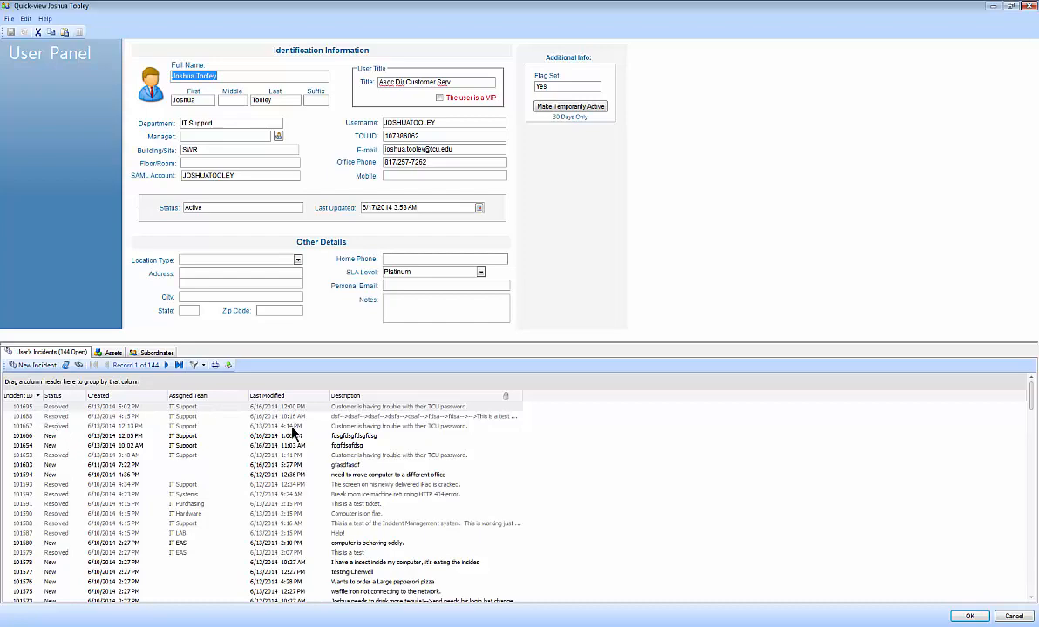
{"action": "left_click", "coordinate": [1013, 616]}
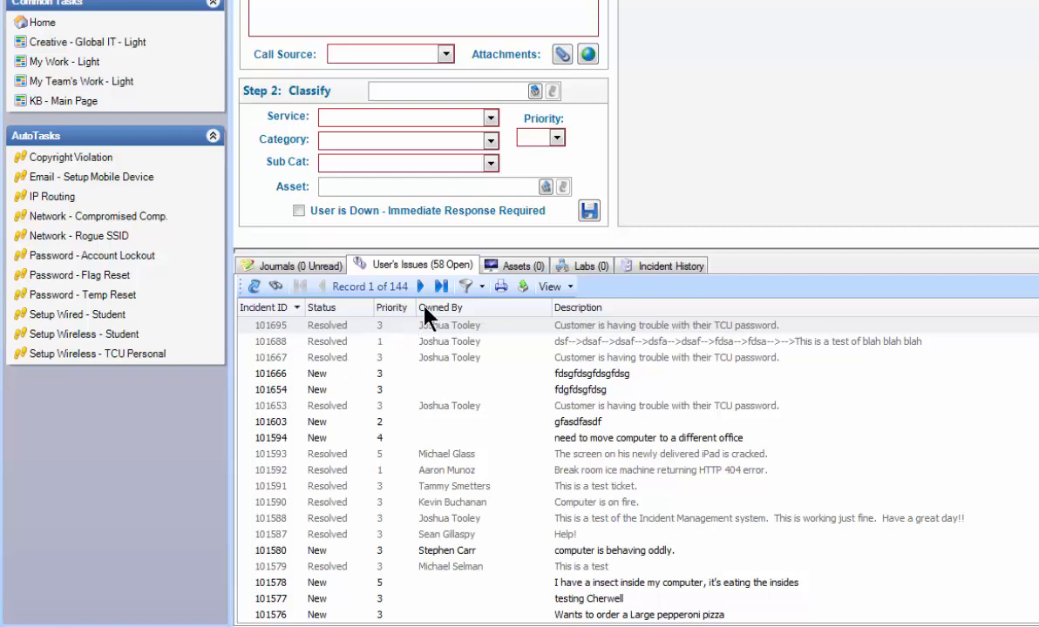
{"action": "left_click", "coordinate": [305, 374]}
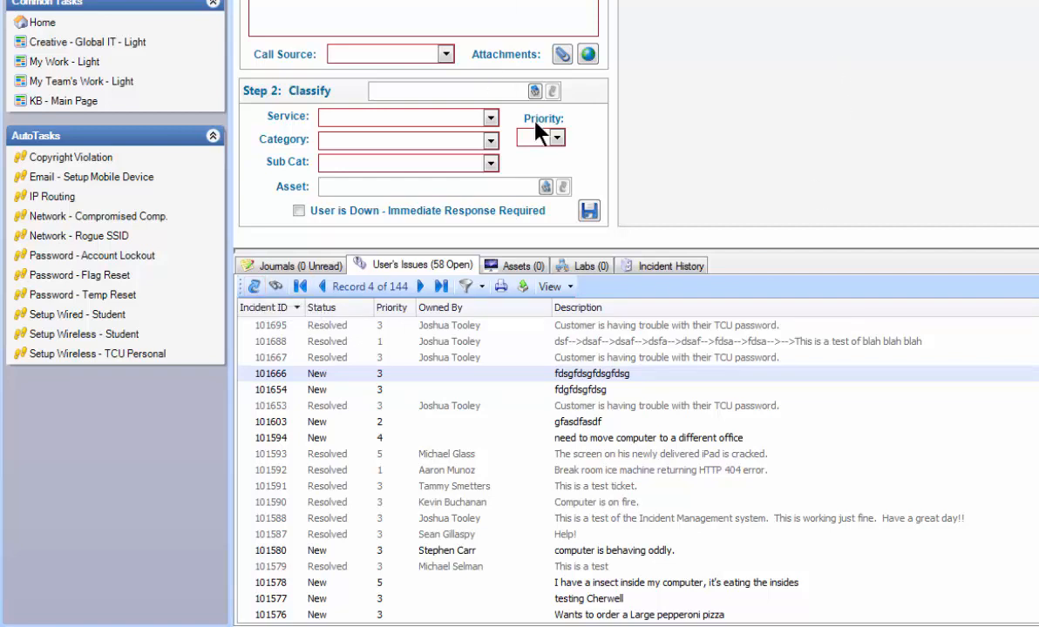
{"action": "left_click", "coordinate": [274, 288]}
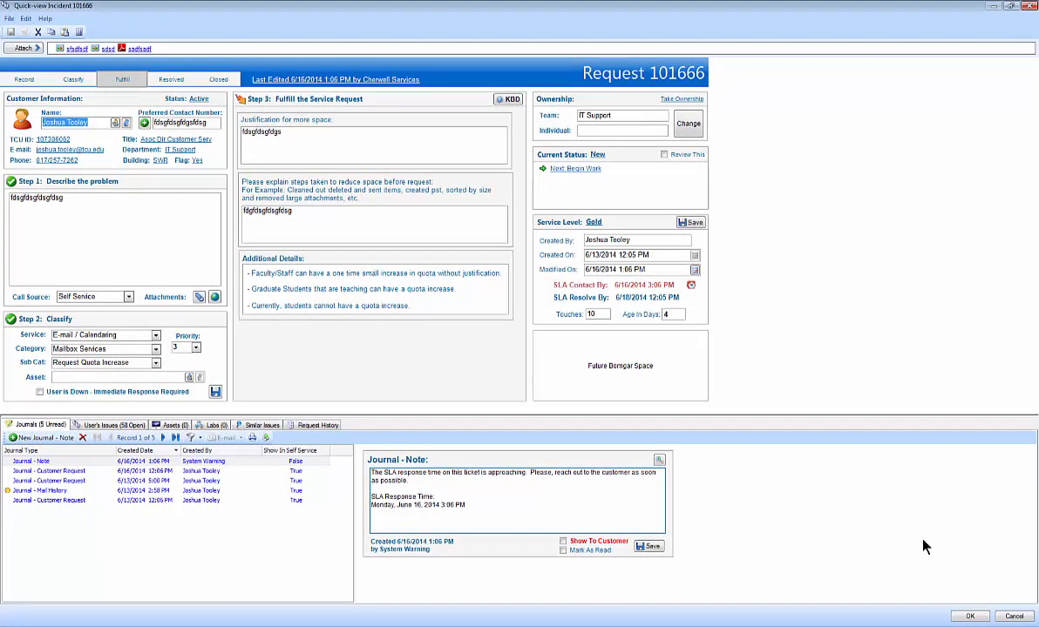
{"action": "left_click", "coordinate": [1013, 616]}
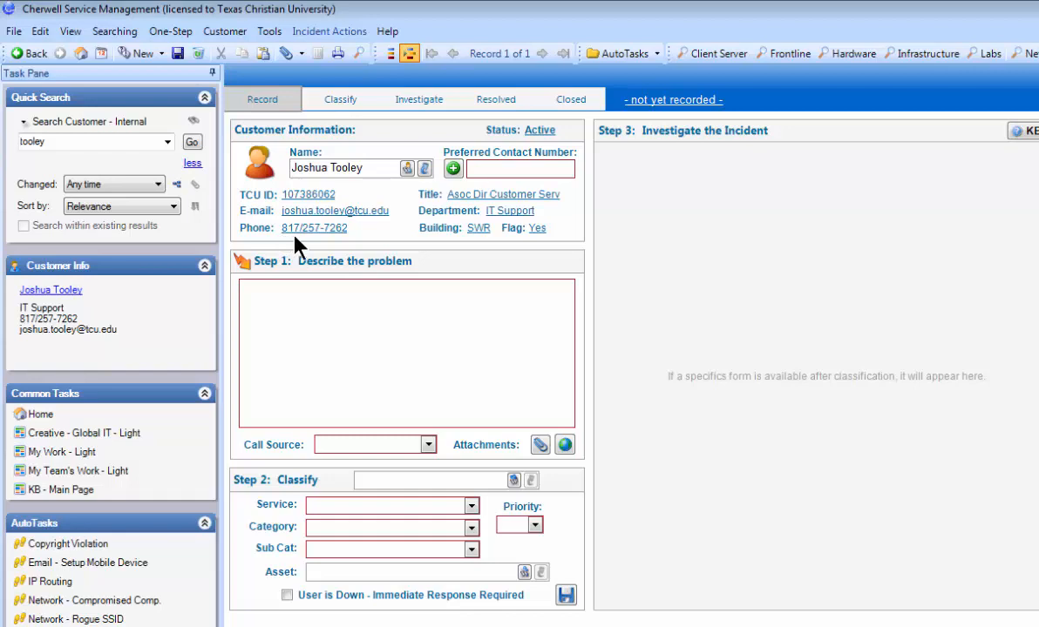
- Fill in the preferred contact number from the phone on file and replace it with "Send email instead"
{"action": "left_click", "coordinate": [453, 168]}
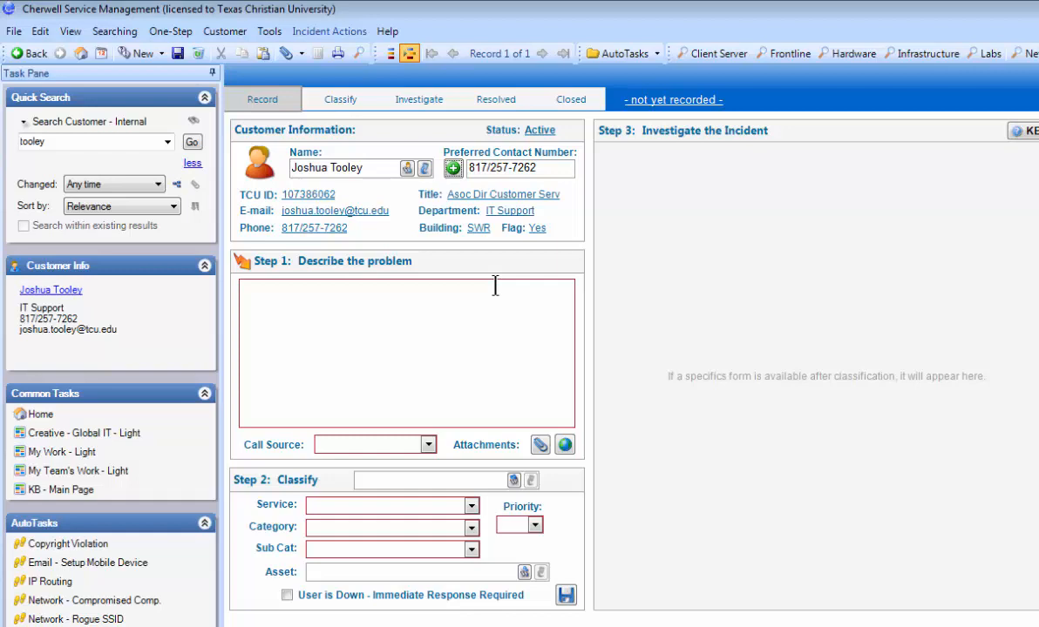
{"action": "left_click_drag", "start_coordinate": [560, 169], "coordinate": [461, 167]}
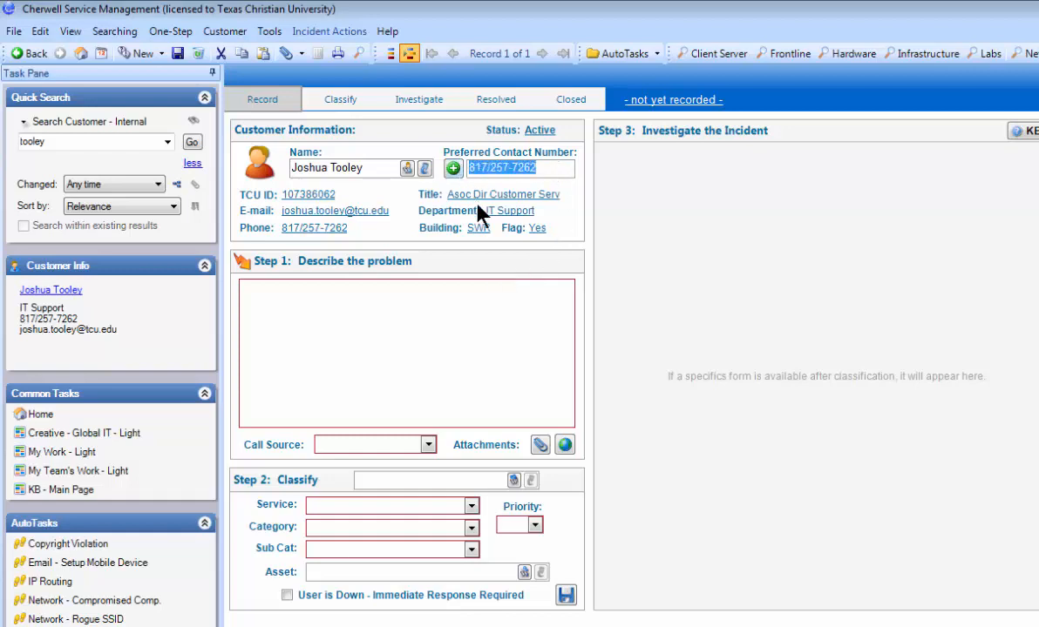
{"action": "type", "text": "This"}
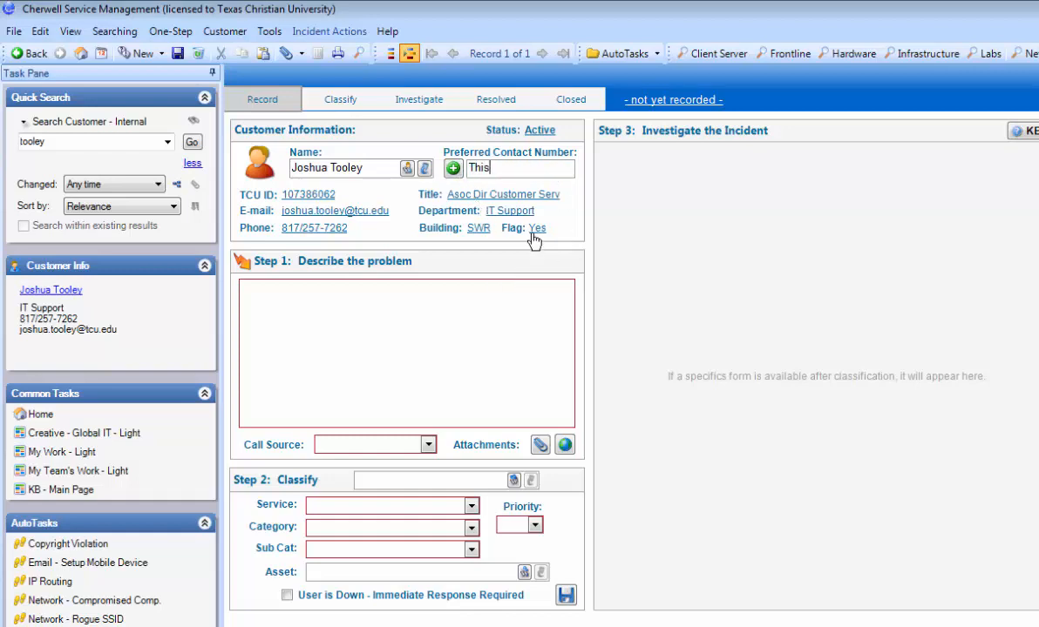
{"action": "type", "text": " is a test"}
{"action": "key", "text": "BackSpace"}
{"action": "key", "text": "BackSpace"}
{"action": "key", "text": "BackSpace"}
{"action": "key", "text": "BackSpace"}
{"action": "key", "text": "BackSpace"}
{"action": "key", "text": "BackSpace"}
{"action": "key", "text": "BackSpace"}
{"action": "key", "text": "BackSpace"}
{"action": "key", "text": "BackSpace"}
{"action": "key", "text": "BackSpace"}
{"action": "key", "text": "BackSpace"}
{"action": "key", "text": "BackSpace"}
{"action": "key", "text": "BackSpace"}
{"action": "key", "text": "BackSpace"}
{"action": "type", "text": "Send email instead"}
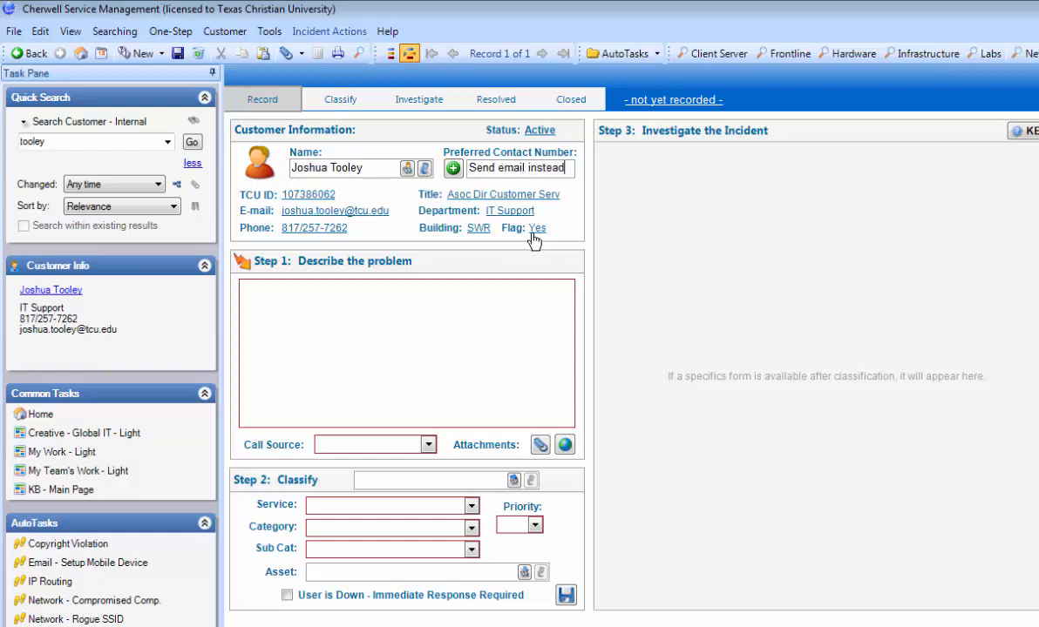
- Clear the preferred contact text and fill in the customer's phone number on file
{"action": "key", "text": "BackSpace"}
{"action": "key", "text": "BackSpace"}
{"action": "key", "text": "BackSpace"}
{"action": "key", "text": "BackSpace"}
{"action": "key", "text": "BackSpace"}
{"action": "key", "text": "BackSpace"}
{"action": "key", "text": "BackSpace"}
{"action": "key", "text": "BackSpace"}
{"action": "key", "text": "BackSpace"}
{"action": "key", "text": "BackSpace"}
{"action": "key", "text": "BackSpace"}
{"action": "key", "text": "BackSpace"}
{"action": "key", "text": "BackSpace"}
{"action": "key", "text": "BackSpace"}
{"action": "key", "text": "BackSpace"}
{"action": "key", "text": "BackSpace"}
{"action": "key", "text": "BackSpace"}
{"action": "key", "text": "BackSpace"}
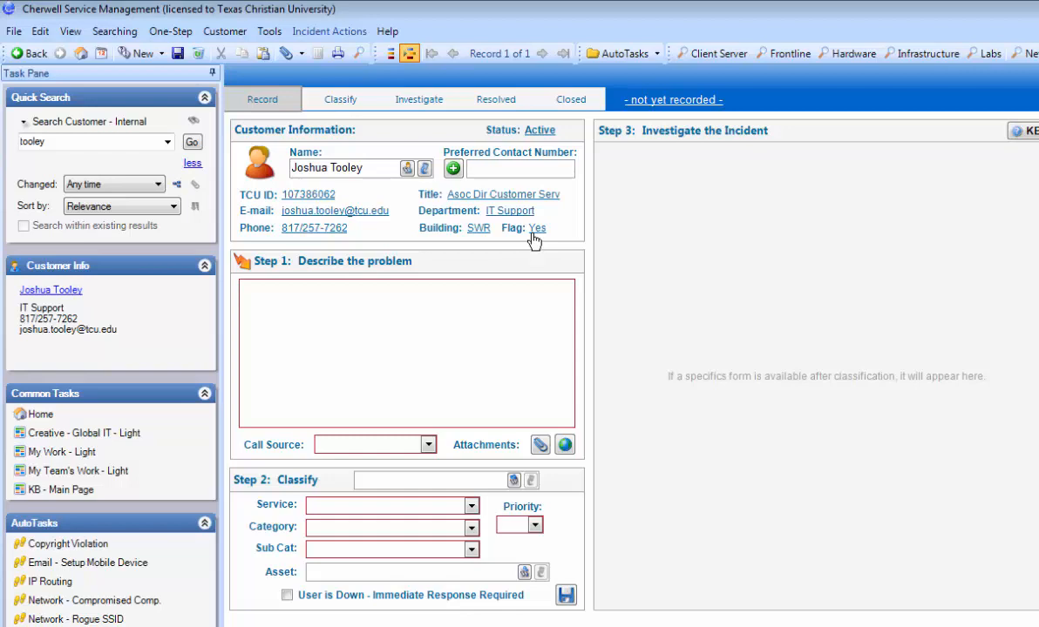
{"action": "left_click", "coordinate": [454, 168]}
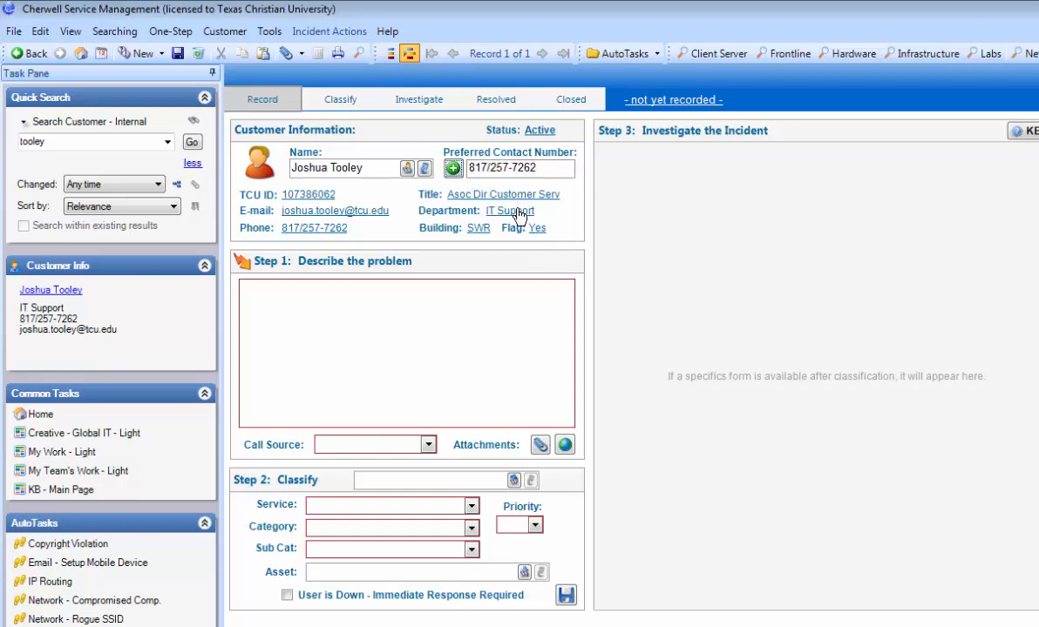
- Enter the problem description "This is a test video. I am showing people how to use the tol."
{"action": "left_click", "coordinate": [359, 327]}
{"action": "type", "text": "This is a test vi"}
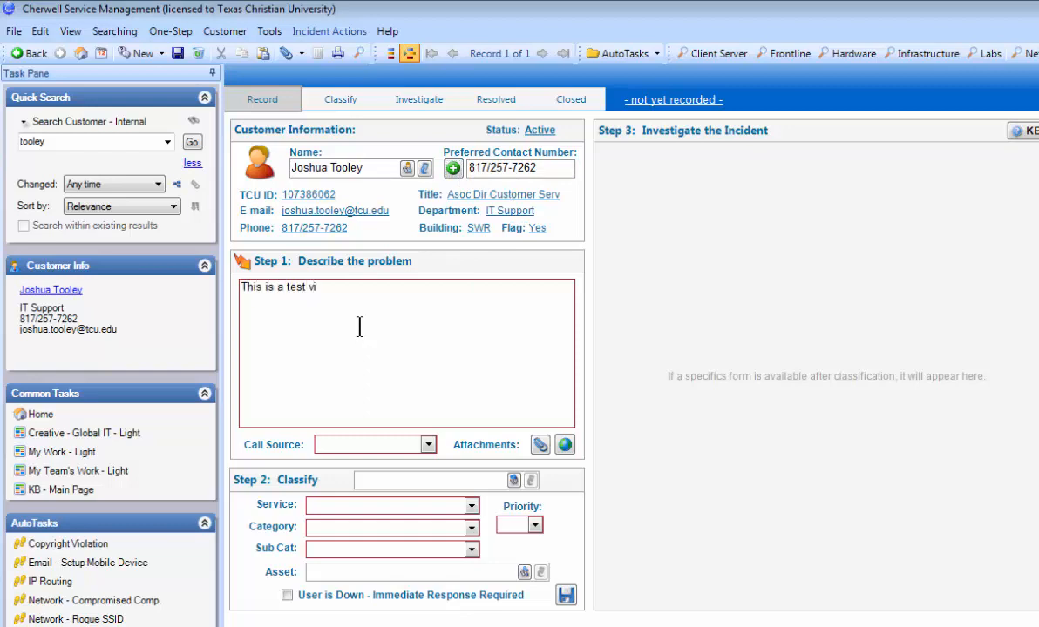
{"action": "type", "text": "deo.  I am showing people how to "}
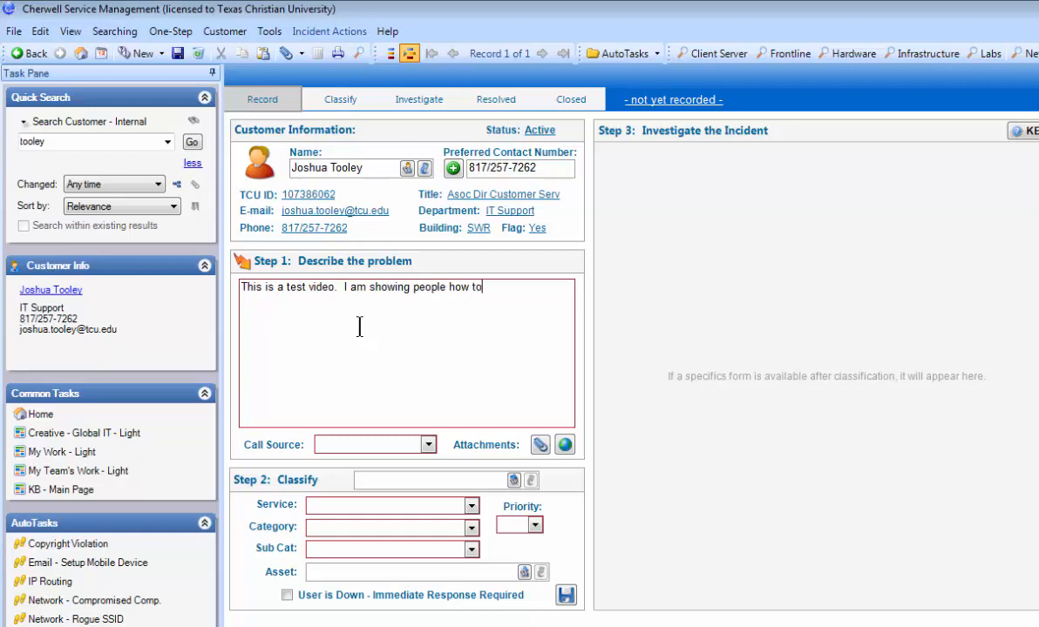
{"action": "type", "text": "use the too"}
{"action": "key", "text": "BackSpace"}
{"action": "type", "text": "l."}
- Correct "tol" to the suggested spelling "tool" and append the sentence "I am adding my third sentence." to the description
{"action": "right_click", "coordinate": [530, 287]}
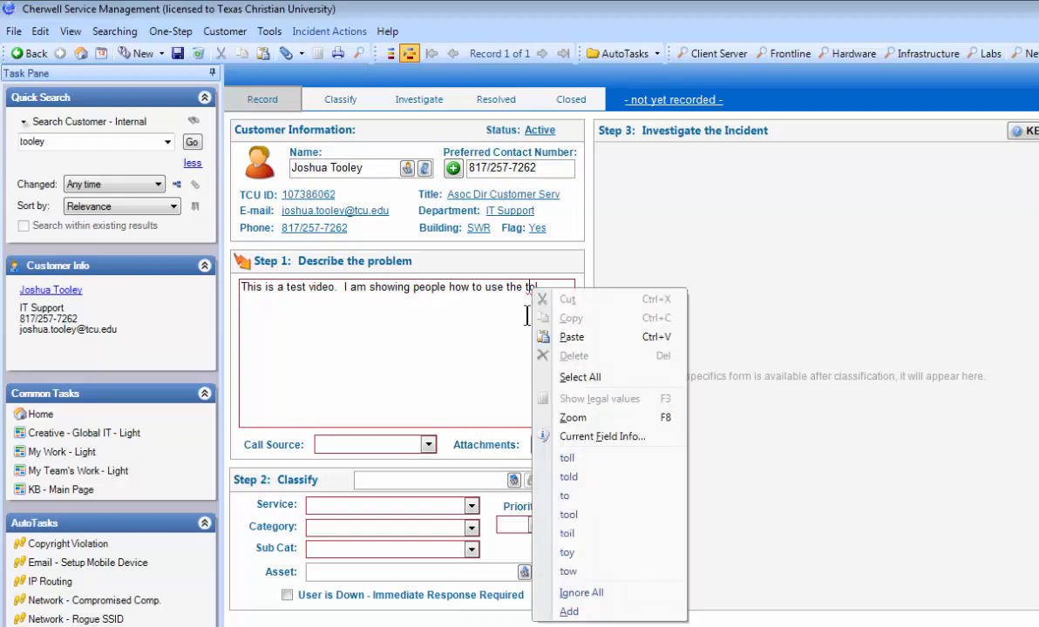
{"action": "left_click", "coordinate": [573, 516]}
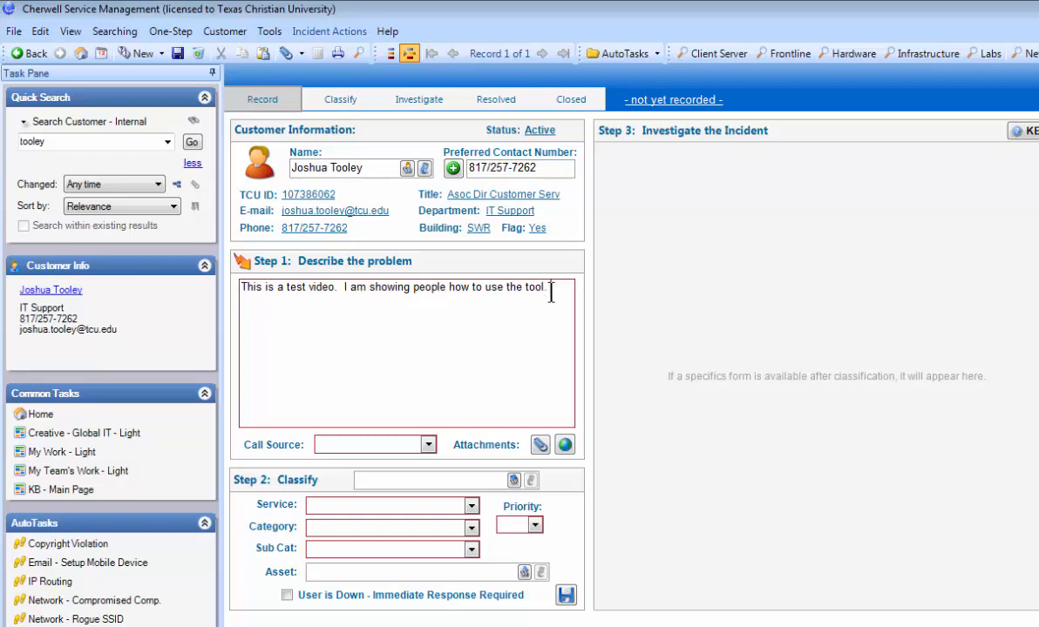
{"action": "type", "text": ". I am adding my th"}
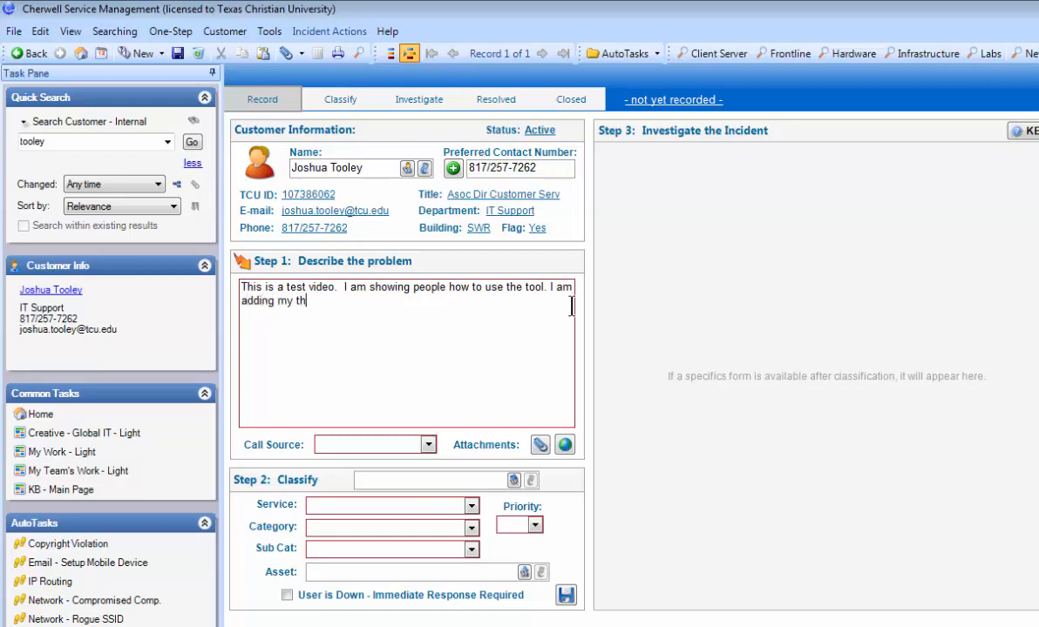
{"action": "type", "text": "ird sentence."}
- Set the call source to Out In Field and attach the image007 file from the desktop
{"action": "left_click", "coordinate": [427, 444]}
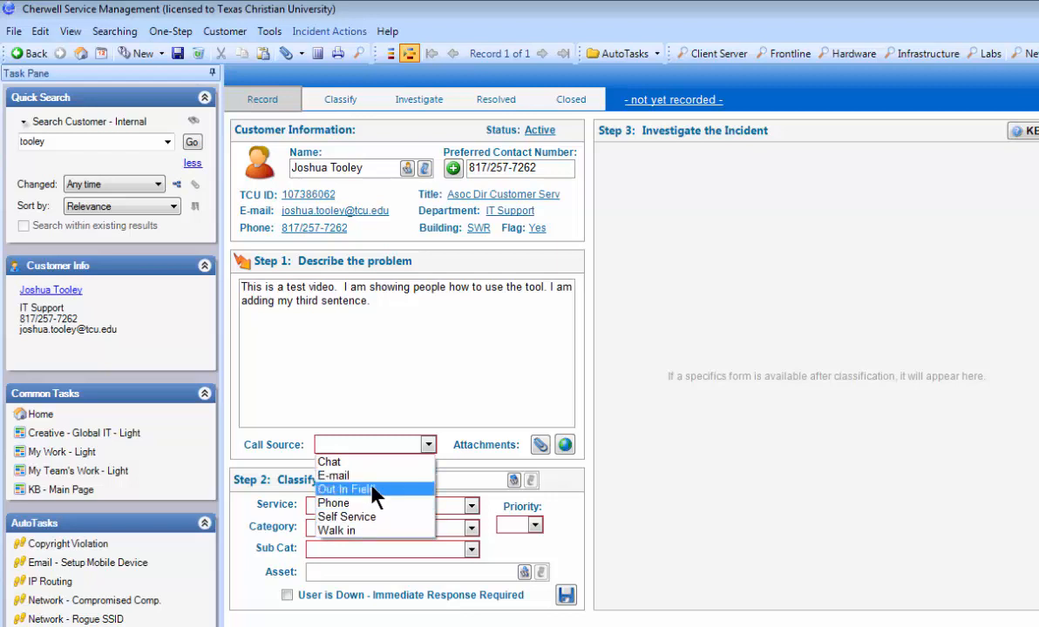
{"action": "left_click", "coordinate": [372, 488]}
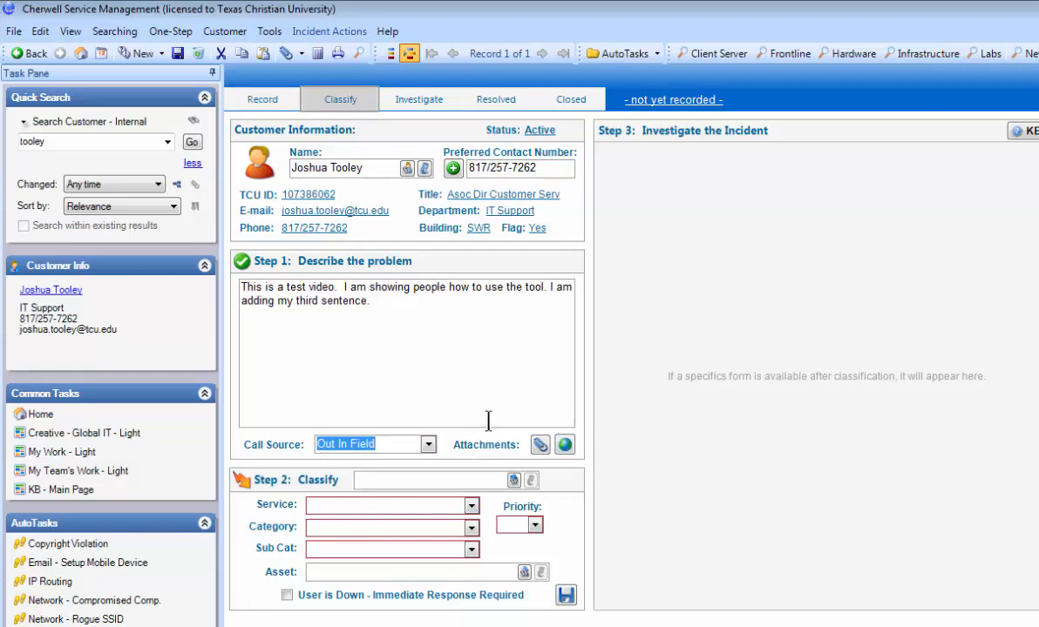
{"action": "left_click", "coordinate": [542, 447]}
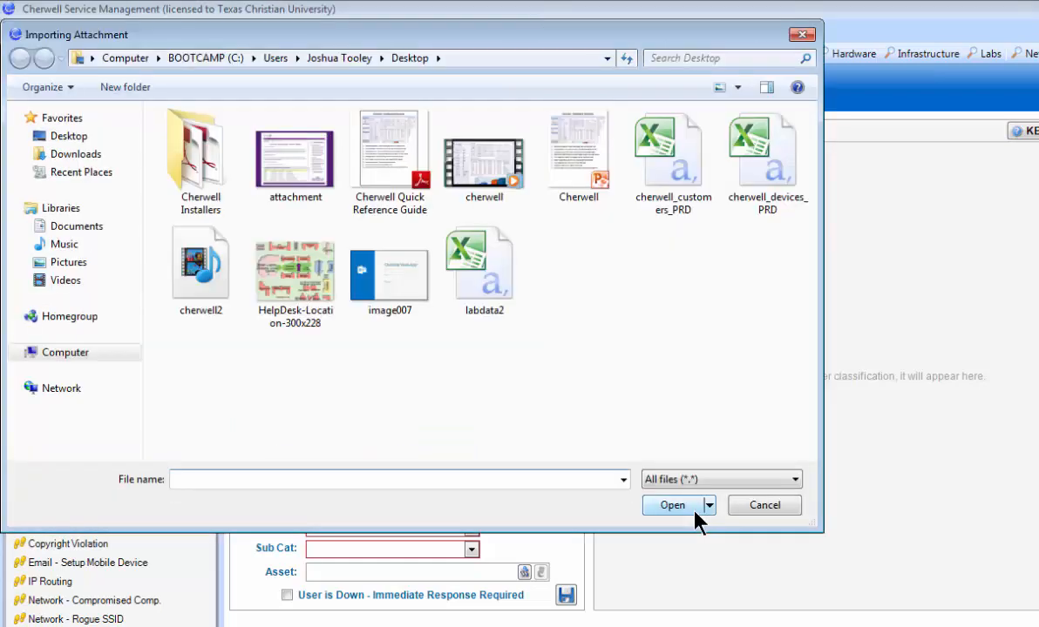
{"action": "left_click", "coordinate": [389, 275]}
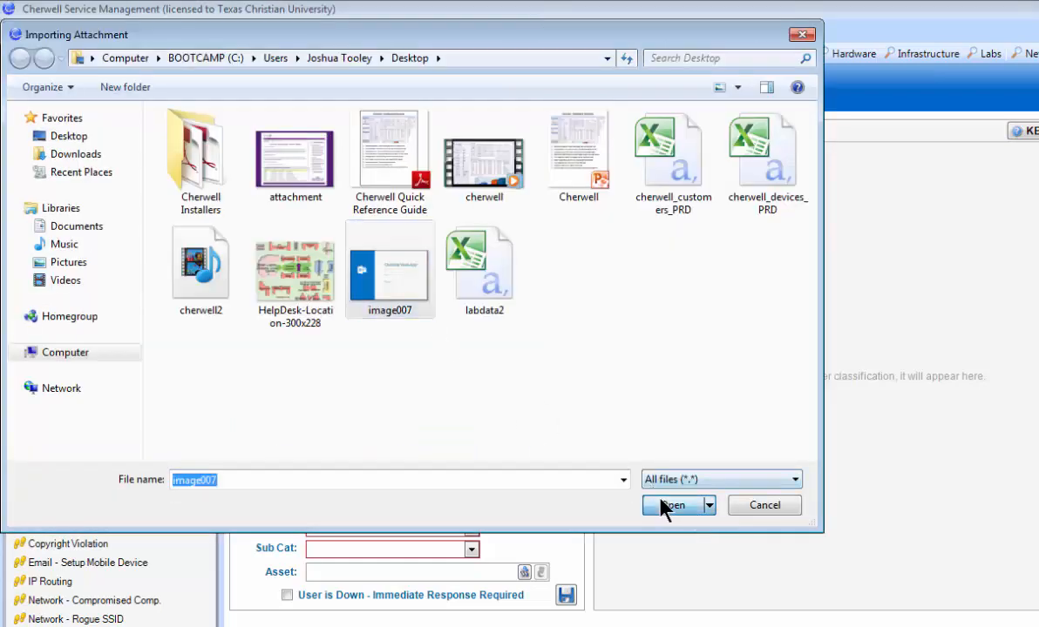
{"action": "left_click", "coordinate": [666, 505]}
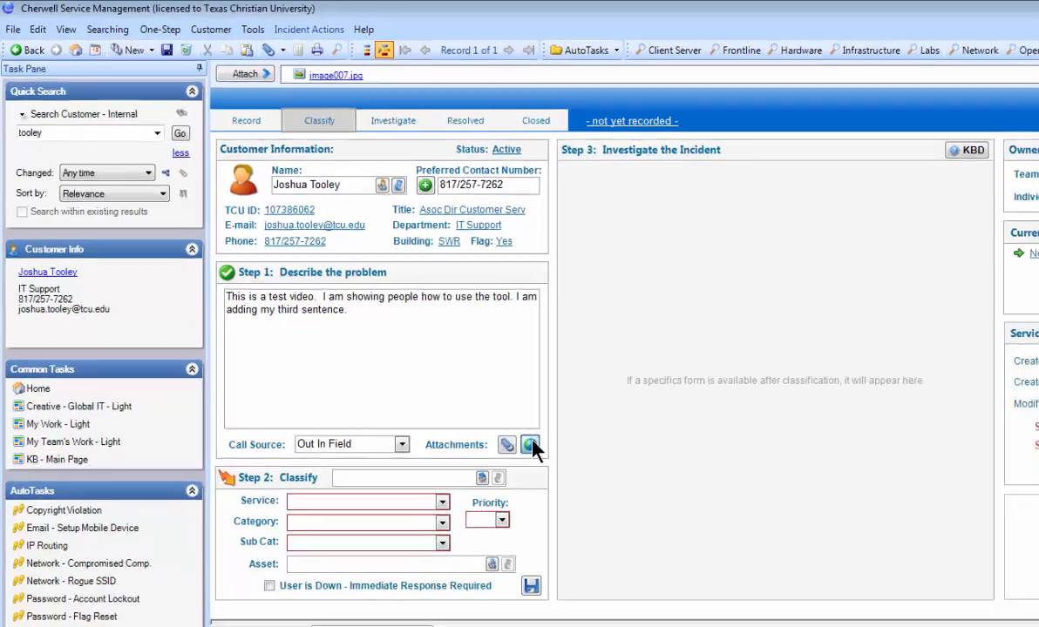
{"action": "left_click", "coordinate": [565, 475]}
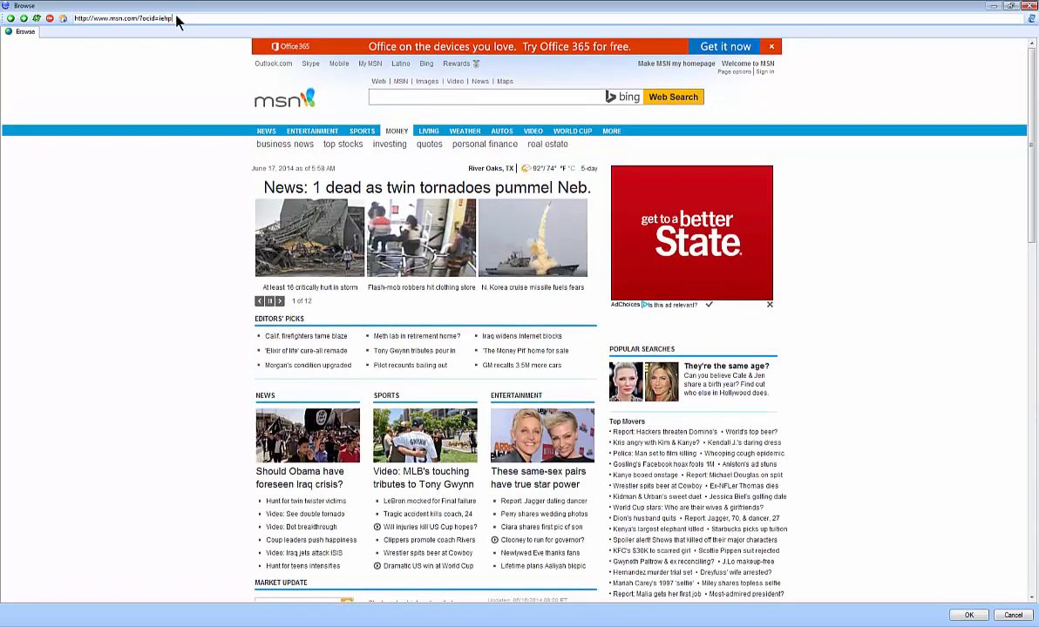
{"action": "left_click_drag", "start_coordinate": [173, 17], "coordinate": [70, 15]}
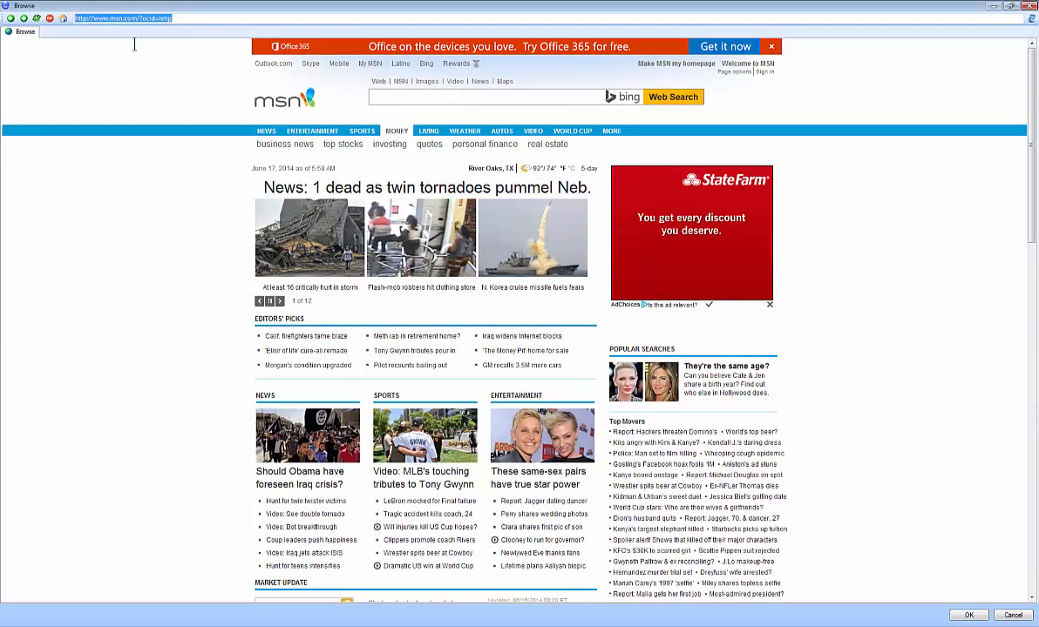
{"action": "key", "text": "BackSpace"}
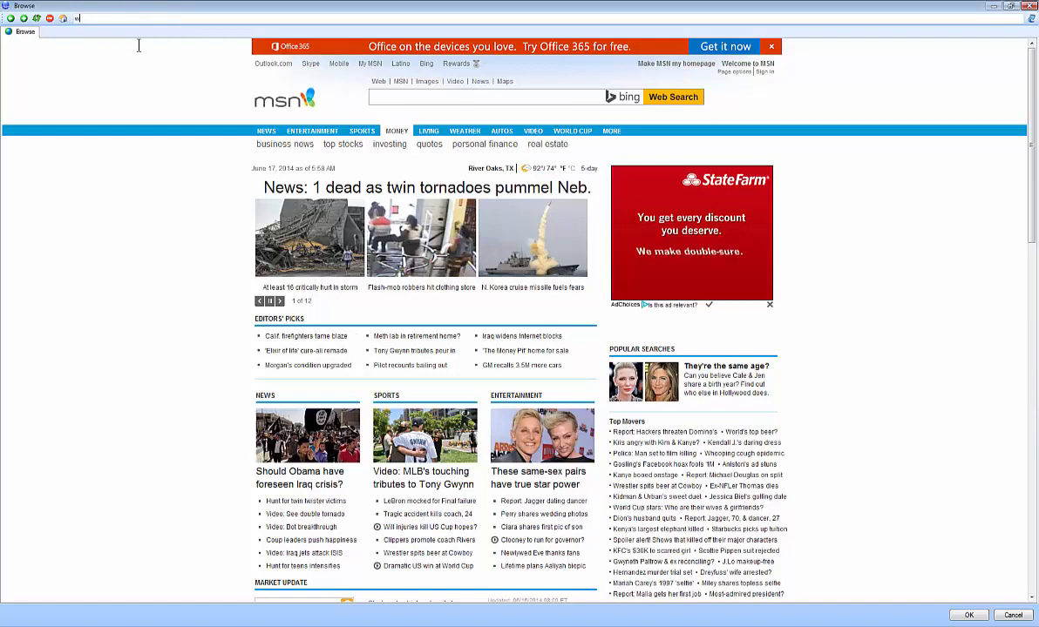
{"action": "type", "text": "www.go"}
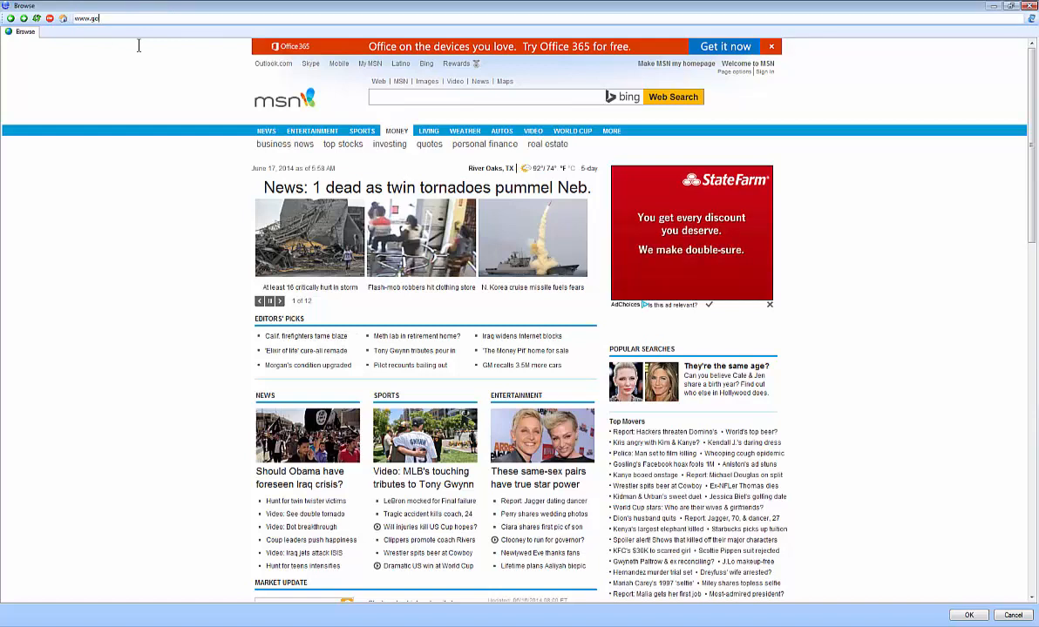
{"action": "type", "text": "ogle.com"}
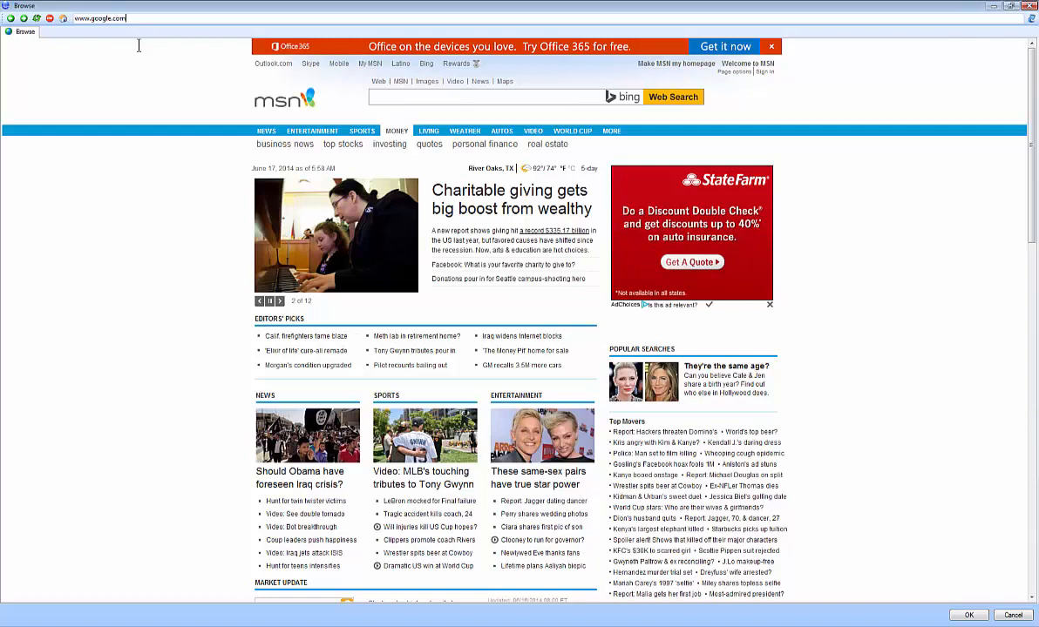
{"action": "key", "text": "Return"}
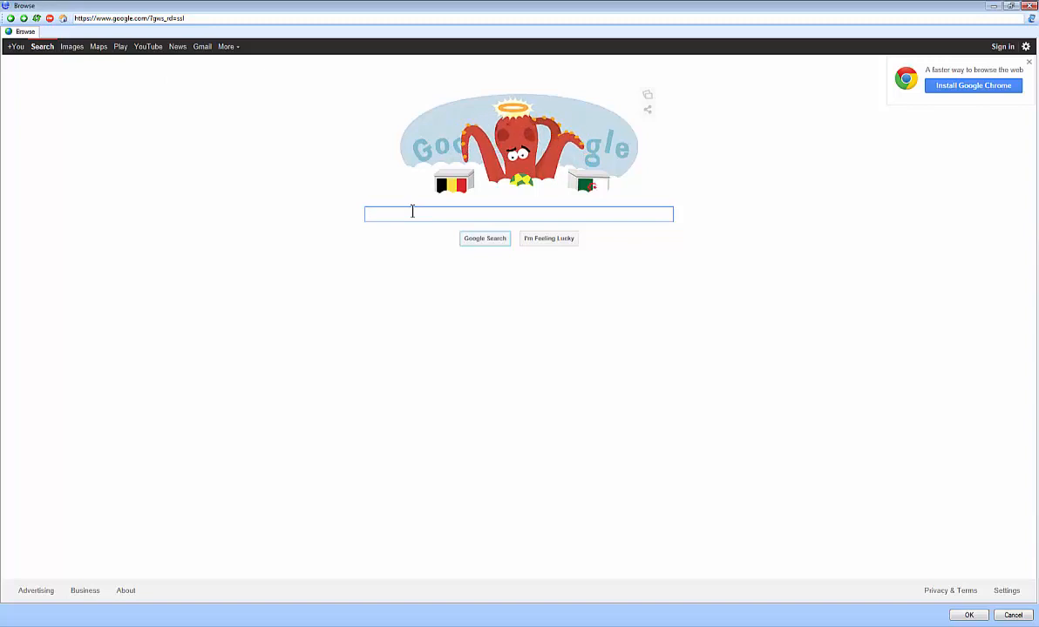
- Search Google for "tcu"
{"action": "type", "text": "tuc"}
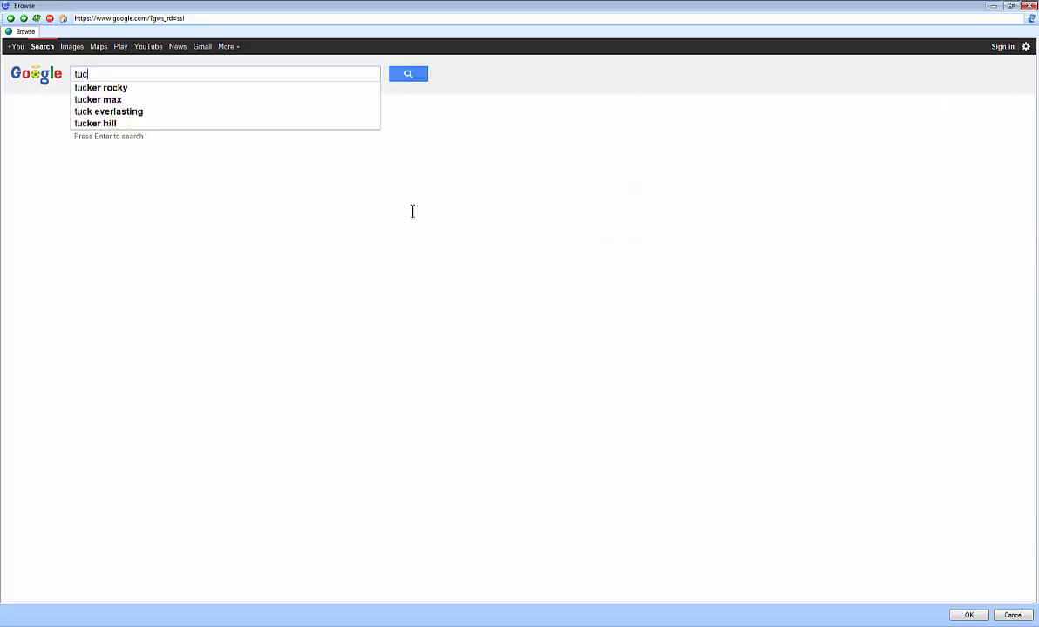
{"action": "key", "text": "Return"}
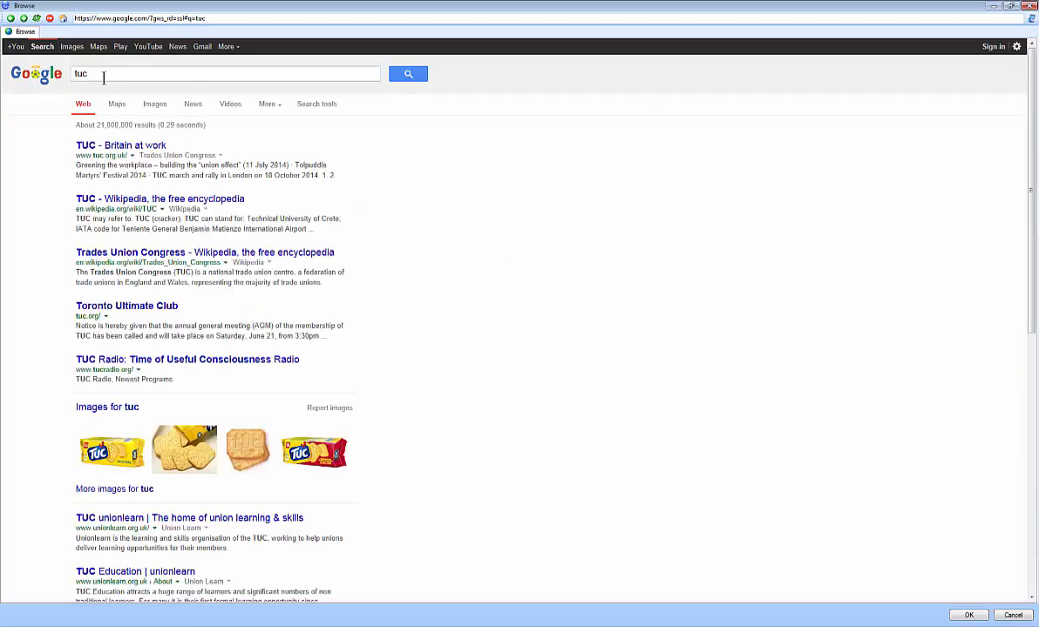
{"action": "left_click_drag", "start_coordinate": [104, 76], "coordinate": [61, 74]}
{"action": "type", "text": "tcu"}
{"action": "key", "text": "Return"}
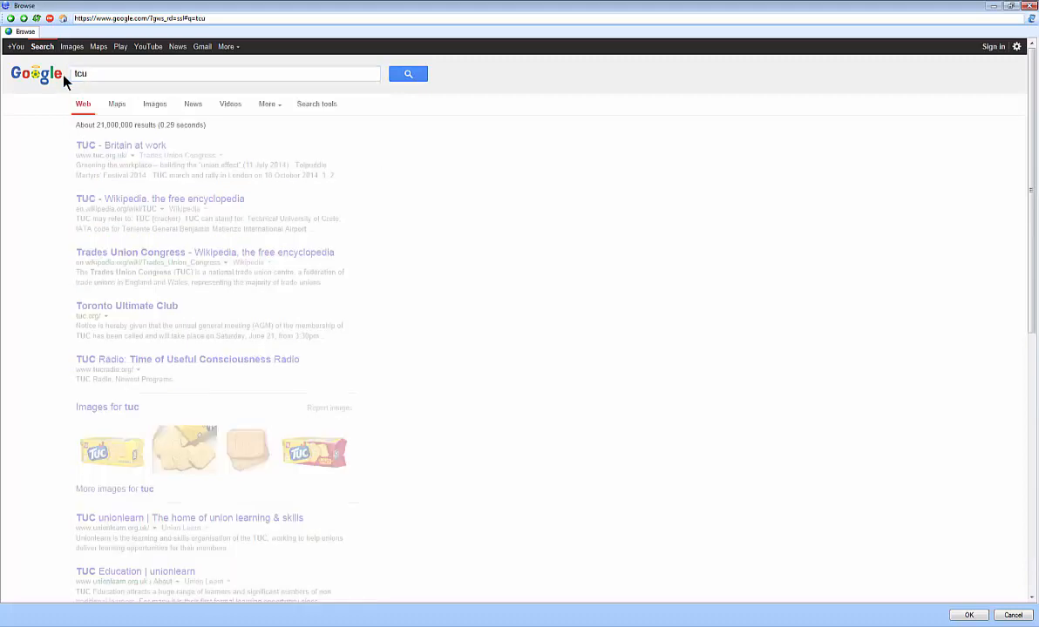
{"action": "left_click", "coordinate": [131, 147]}
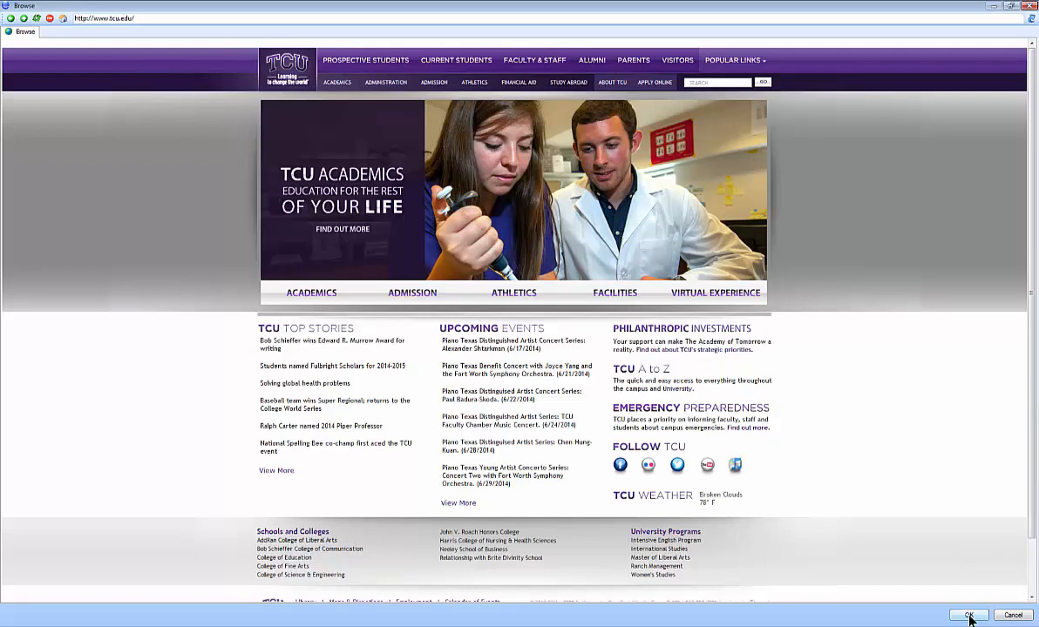
{"action": "left_click", "coordinate": [969, 615]}
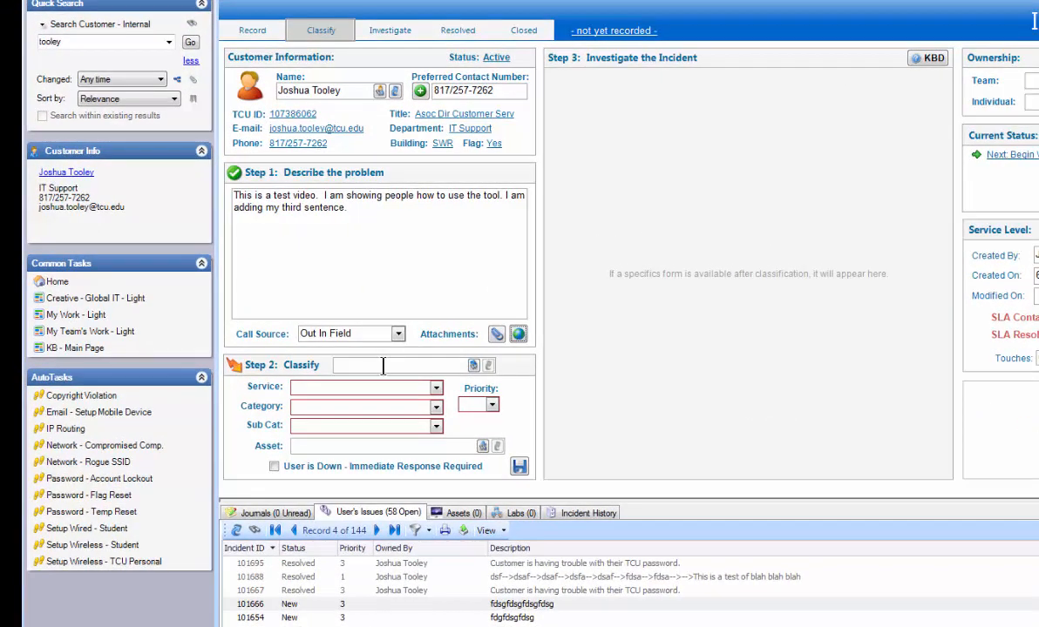
- Classify the incident by looking up "flag reset" in the classification search
{"action": "left_click", "coordinate": [383, 365]}
{"action": "type", "text": "flag reset"}
{"action": "key", "text": "Return"}
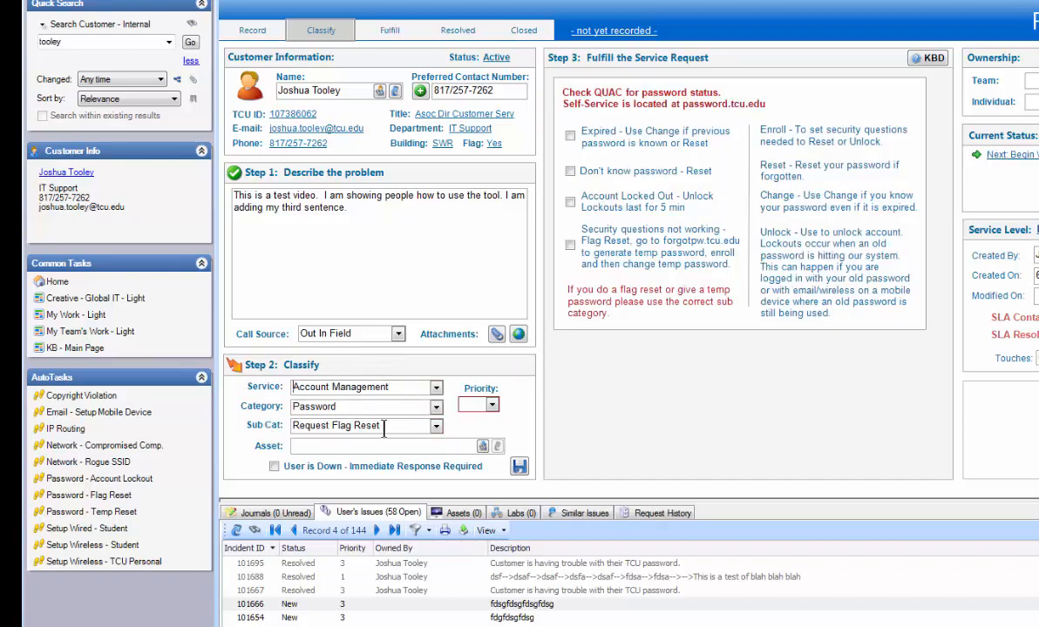
- Reclassify the incident as service Computer Management, category Desktop/Laptop/Tablet, subcategory Request Repair
{"action": "left_click", "coordinate": [436, 388]}
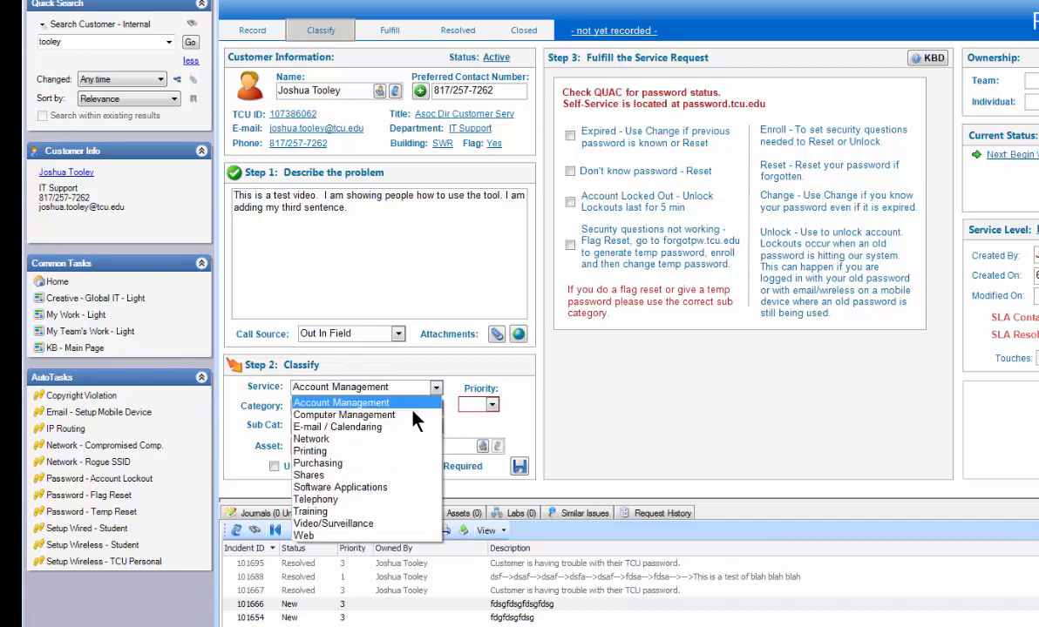
{"action": "left_click", "coordinate": [415, 417]}
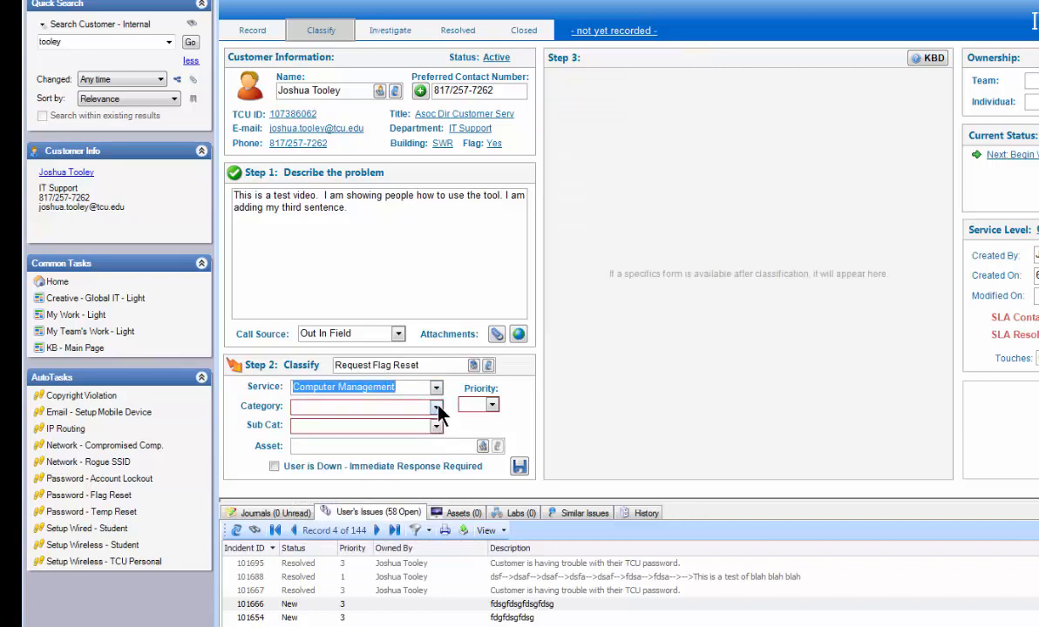
{"action": "left_click", "coordinate": [437, 407]}
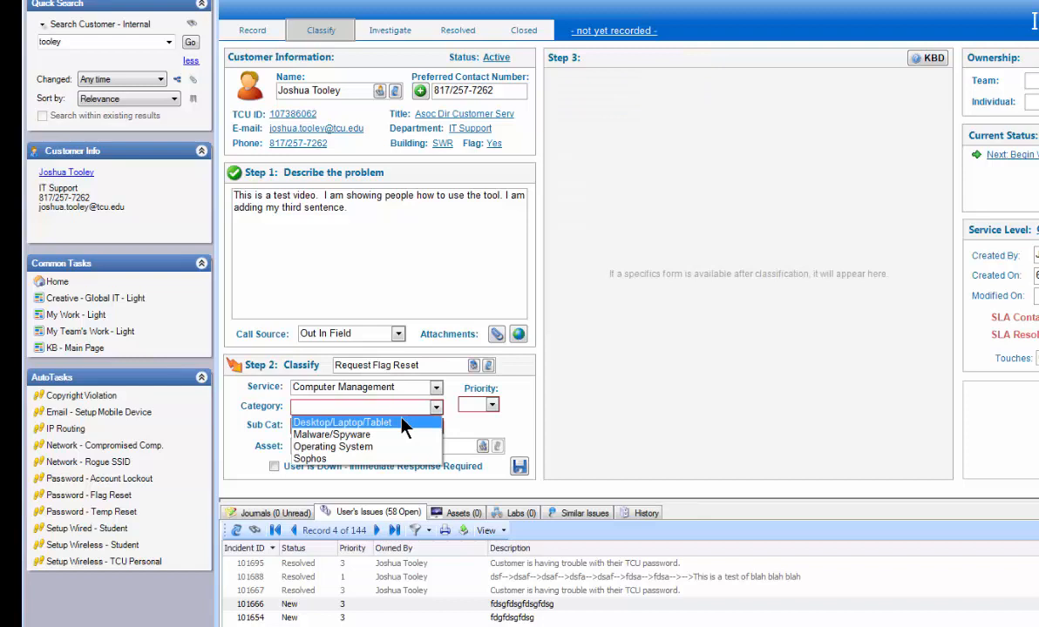
{"action": "left_click", "coordinate": [402, 422]}
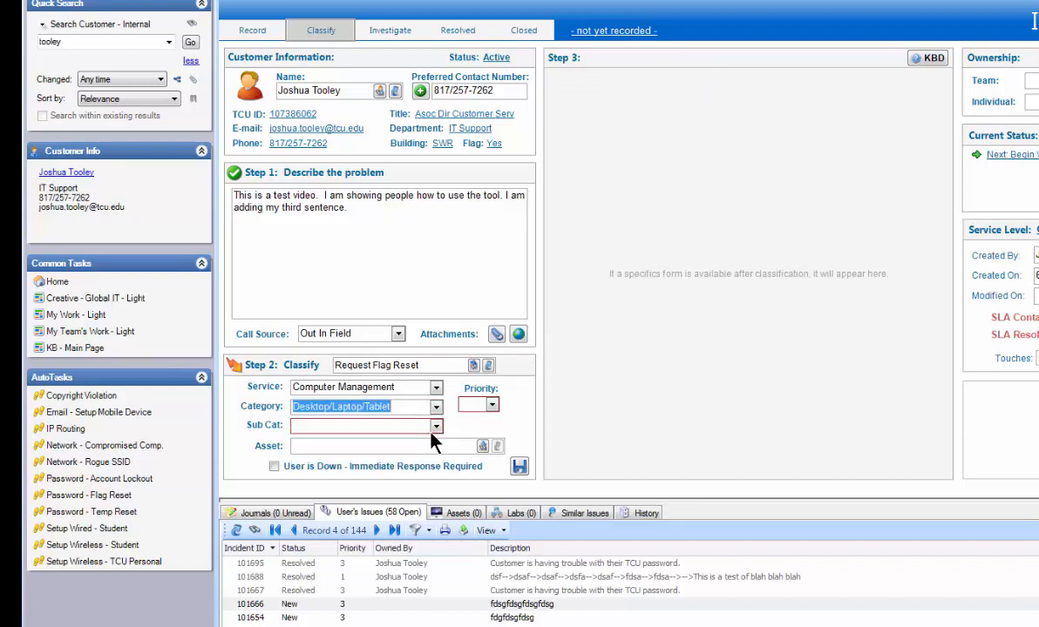
{"action": "left_click", "coordinate": [436, 426]}
{"action": "left_click", "coordinate": [390, 477]}
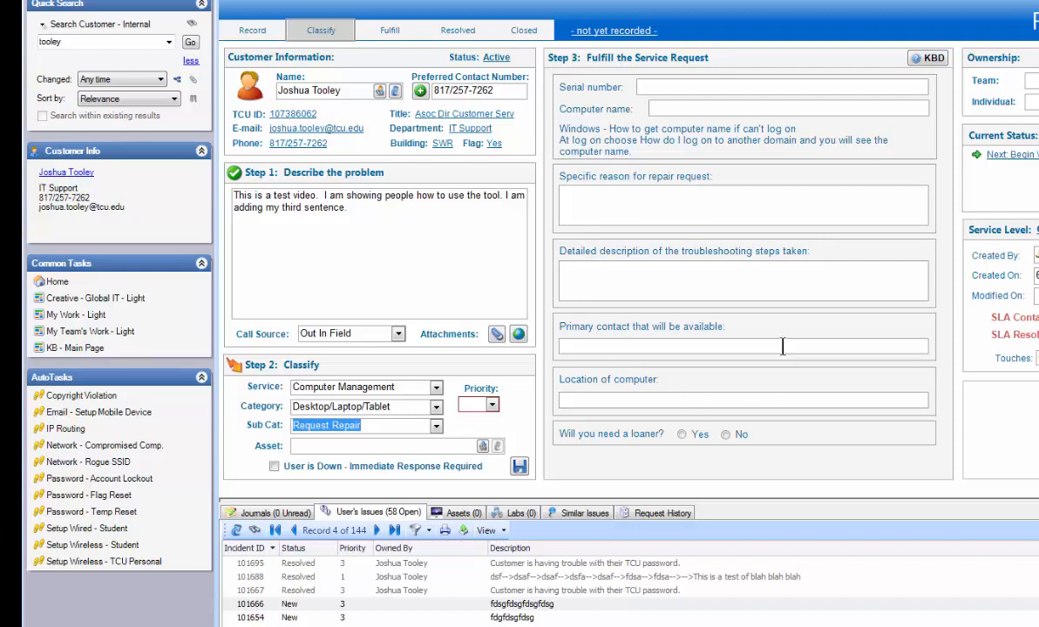
- Set the classification to service Account Management, category Password, subcategory Request Flag Reset
{"action": "left_click", "coordinate": [436, 387]}
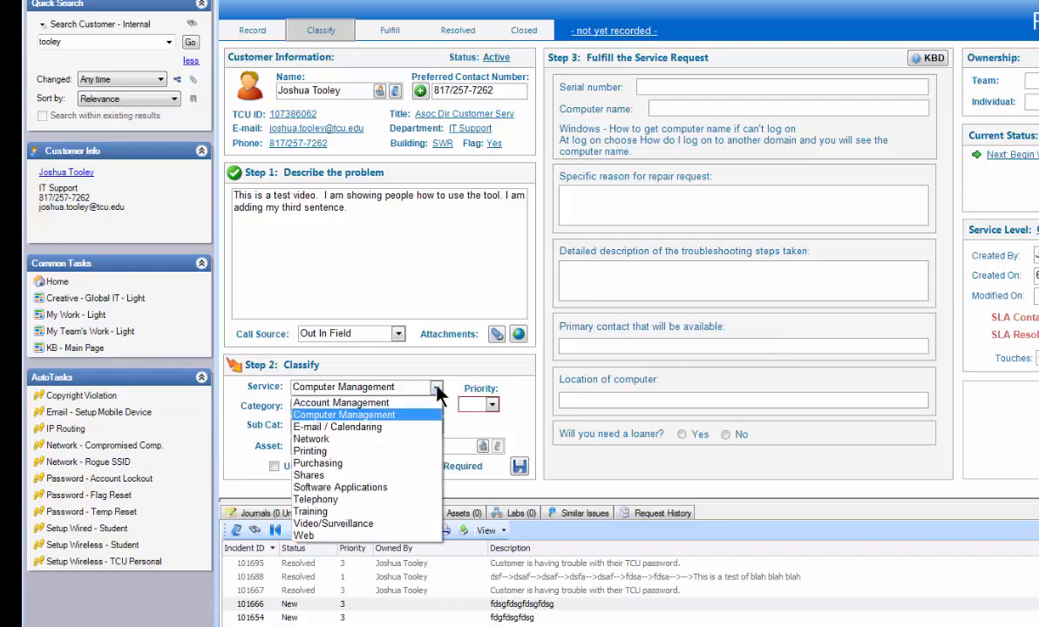
{"action": "left_click", "coordinate": [415, 405]}
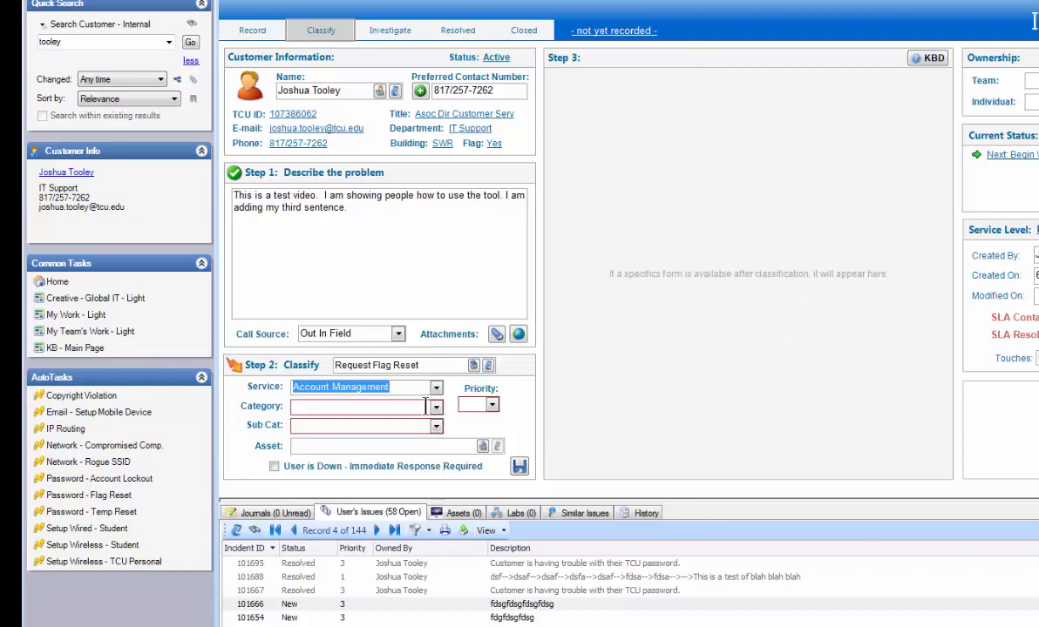
{"action": "left_click", "coordinate": [435, 407]}
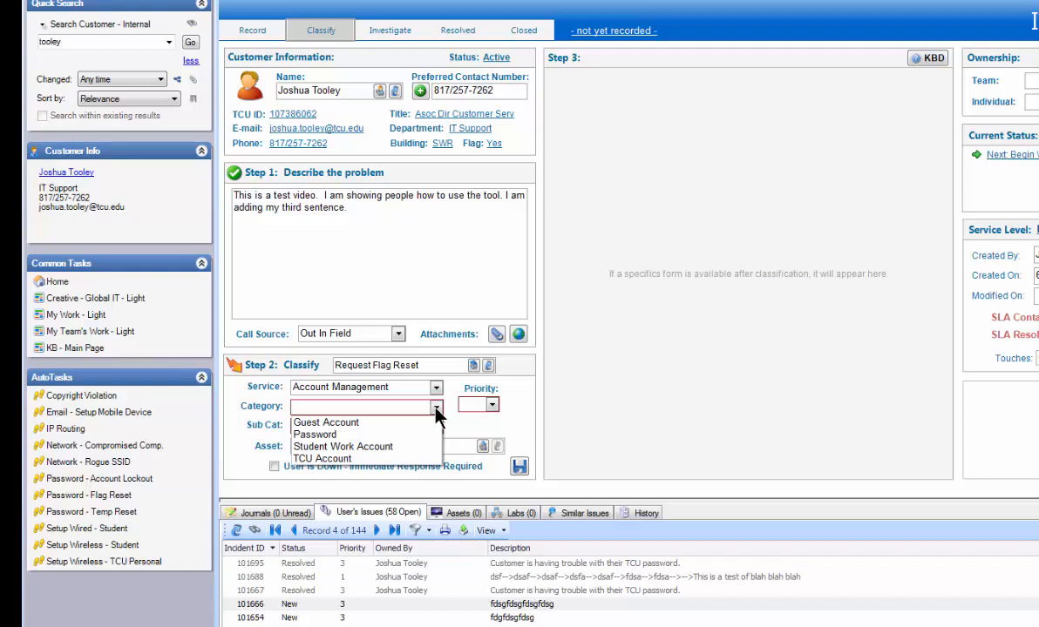
{"action": "left_click", "coordinate": [435, 434]}
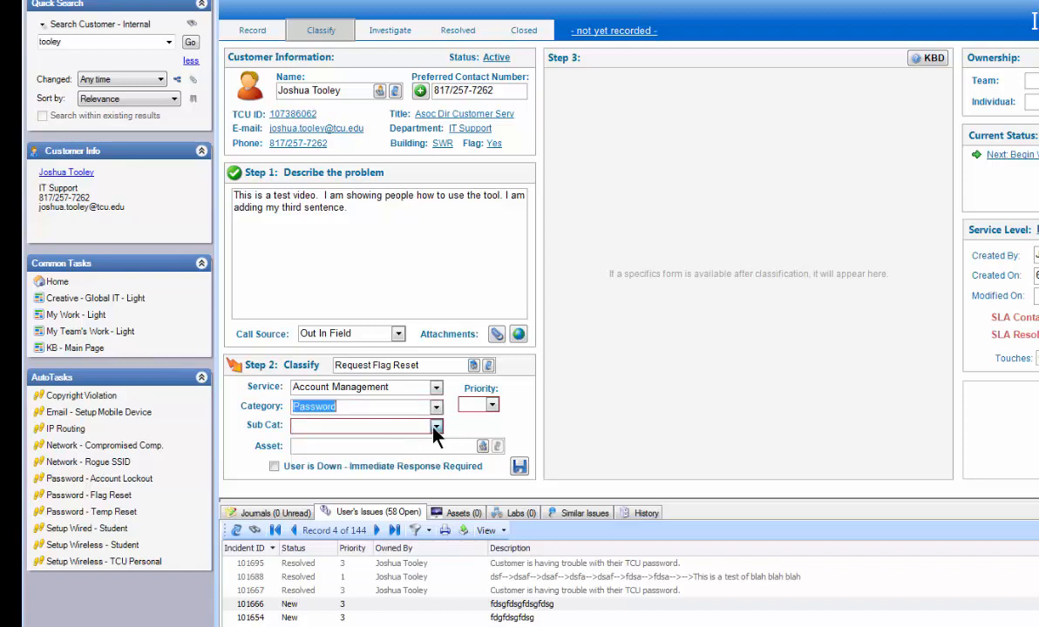
{"action": "left_click", "coordinate": [436, 427]}
{"action": "left_click", "coordinate": [366, 436]}
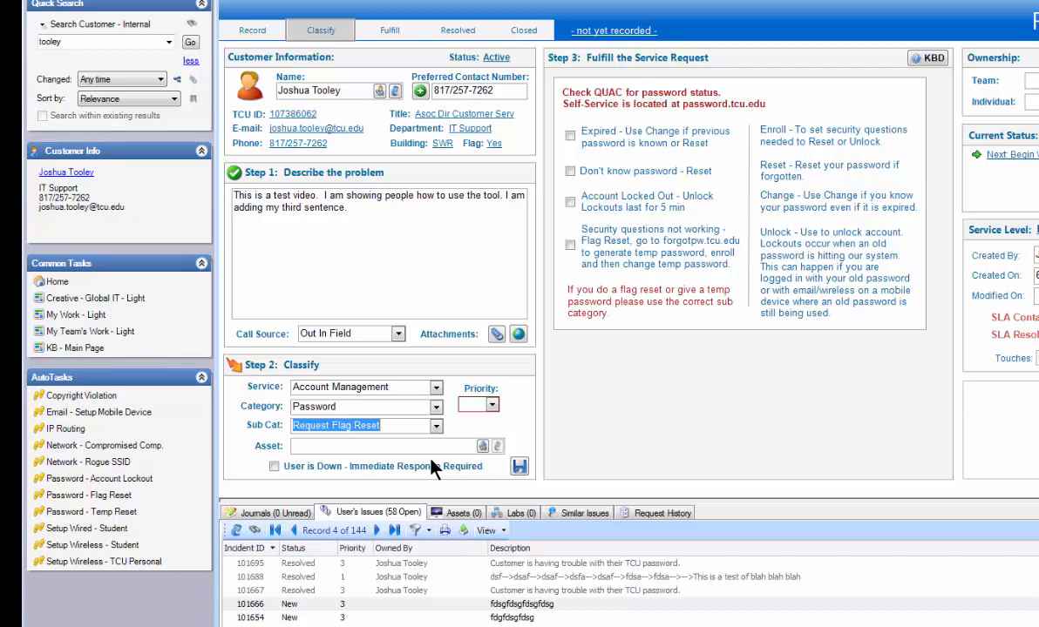
{"action": "left_click", "coordinate": [436, 389]}
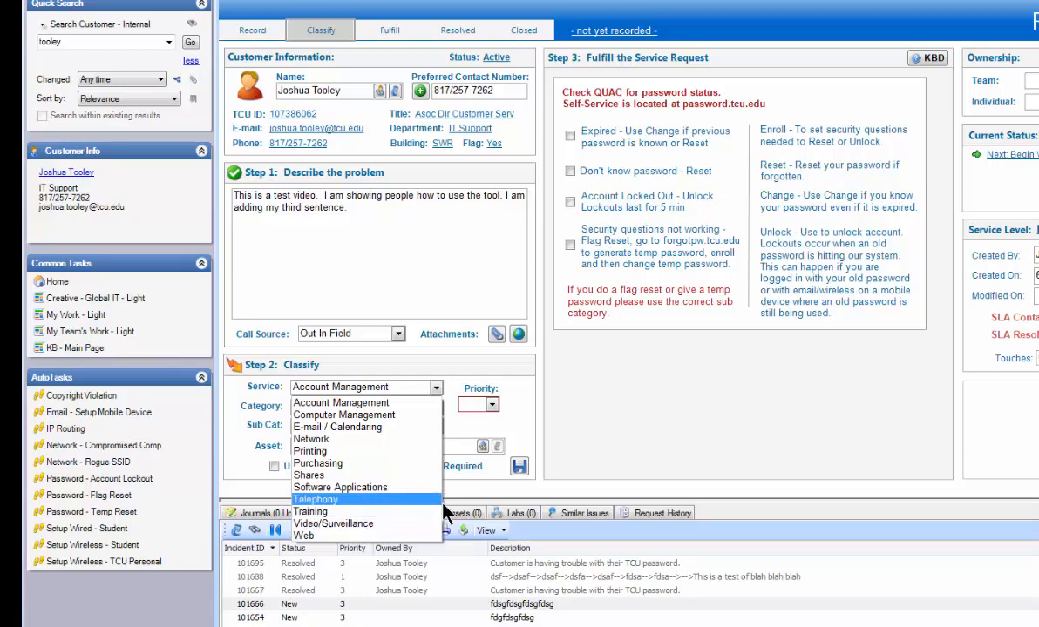
{"action": "left_click", "coordinate": [520, 427]}
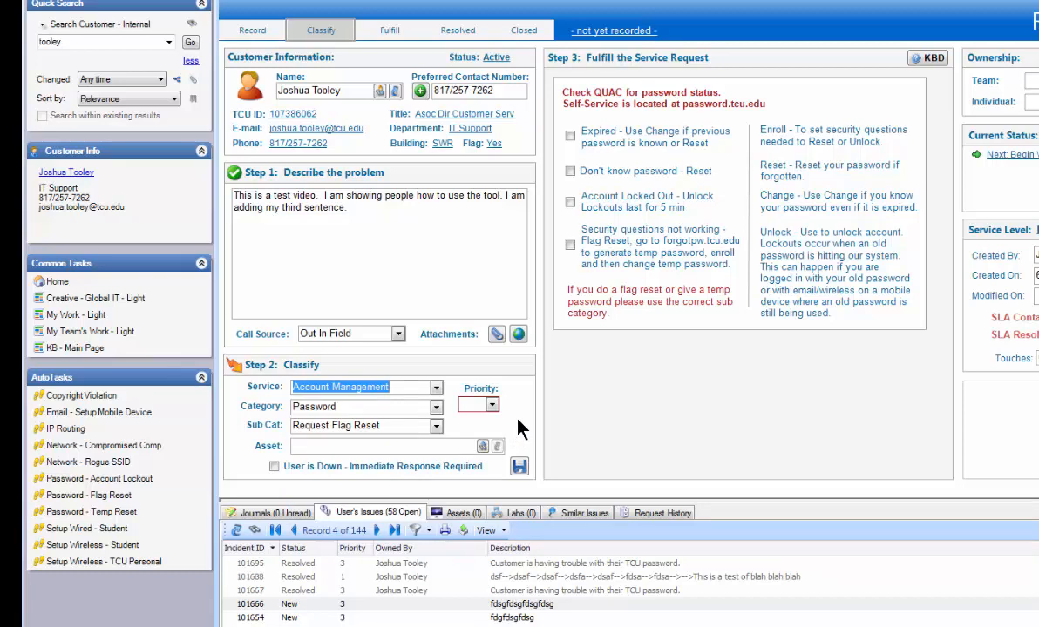
- Try priority 1 for High urgency with Company impact, and settle on priority 3 for High urgency with Individual impact
{"action": "left_click", "coordinate": [492, 407]}
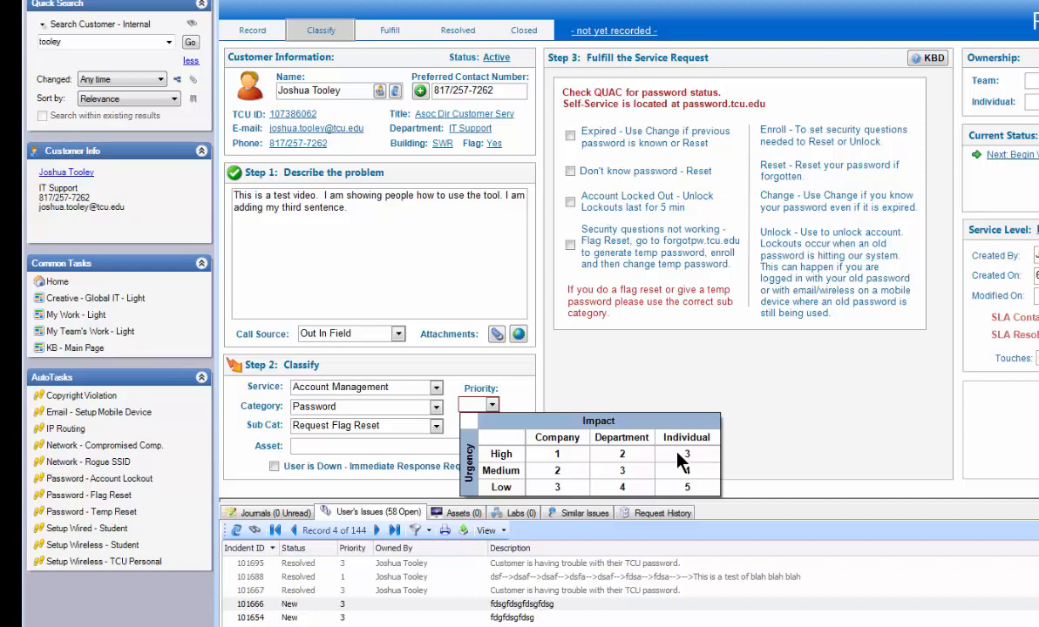
{"action": "left_click", "coordinate": [564, 456]}
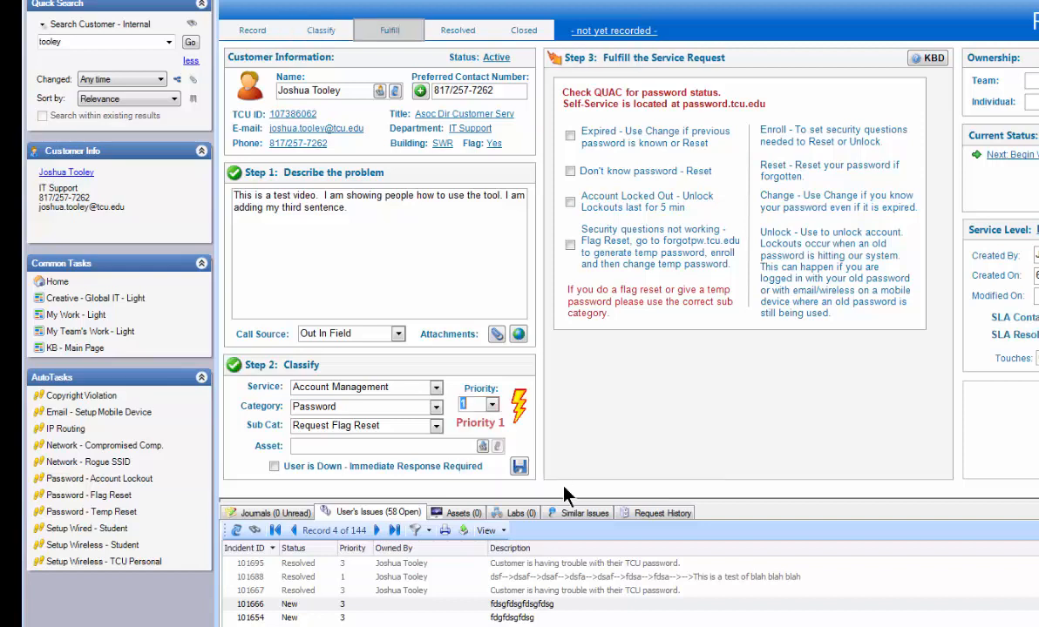
{"action": "left_click", "coordinate": [491, 404]}
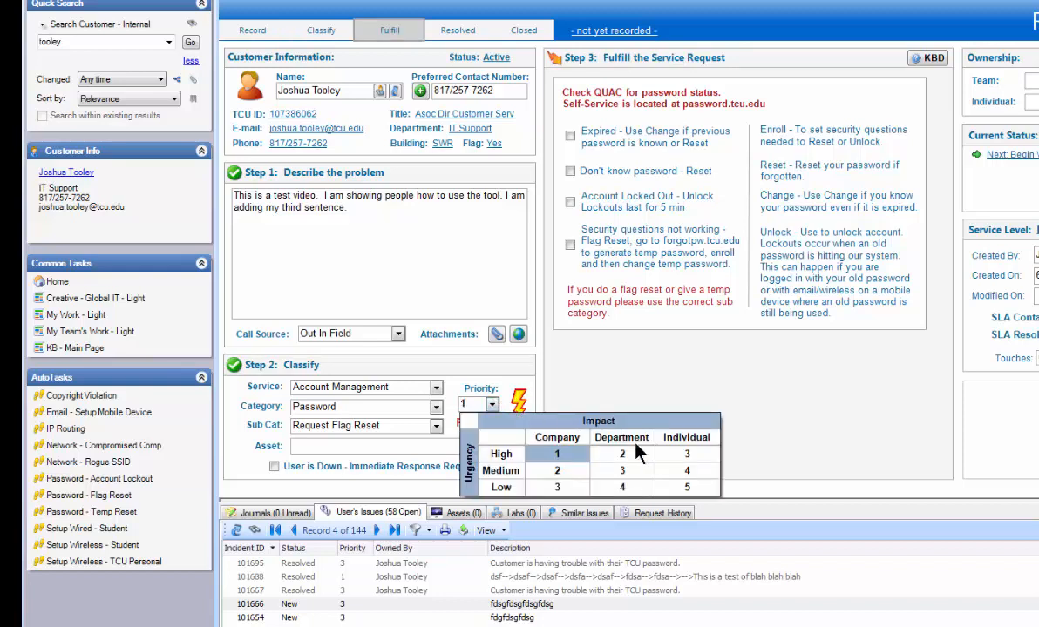
{"action": "left_click", "coordinate": [669, 459]}
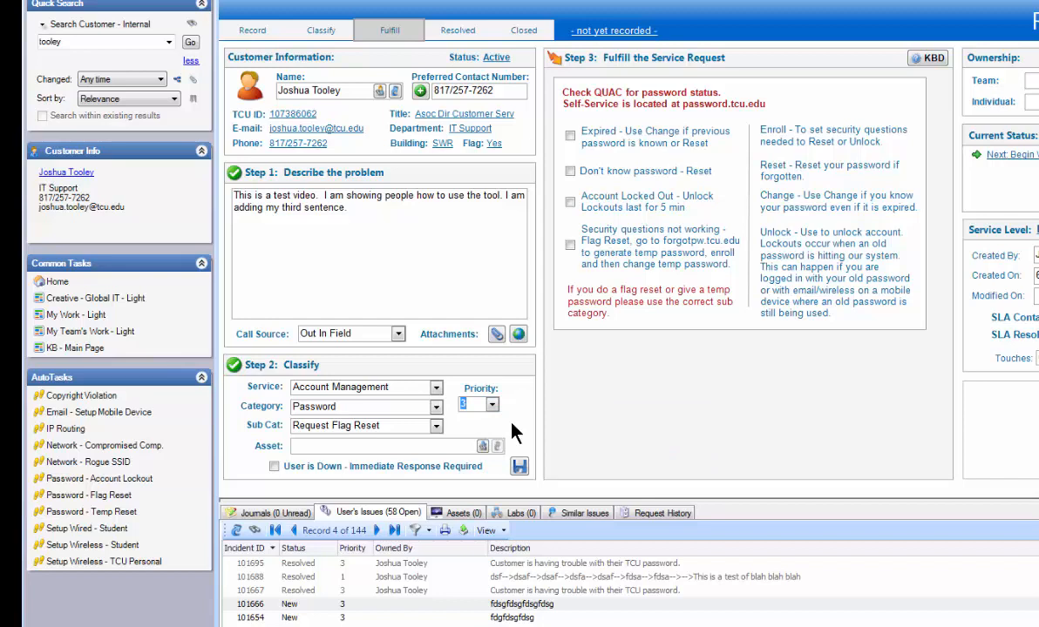
- Replace the incident's customer by looking up another customer's last name in the Name field
{"action": "left_click_drag", "start_coordinate": [354, 92], "coordinate": [276, 92]}
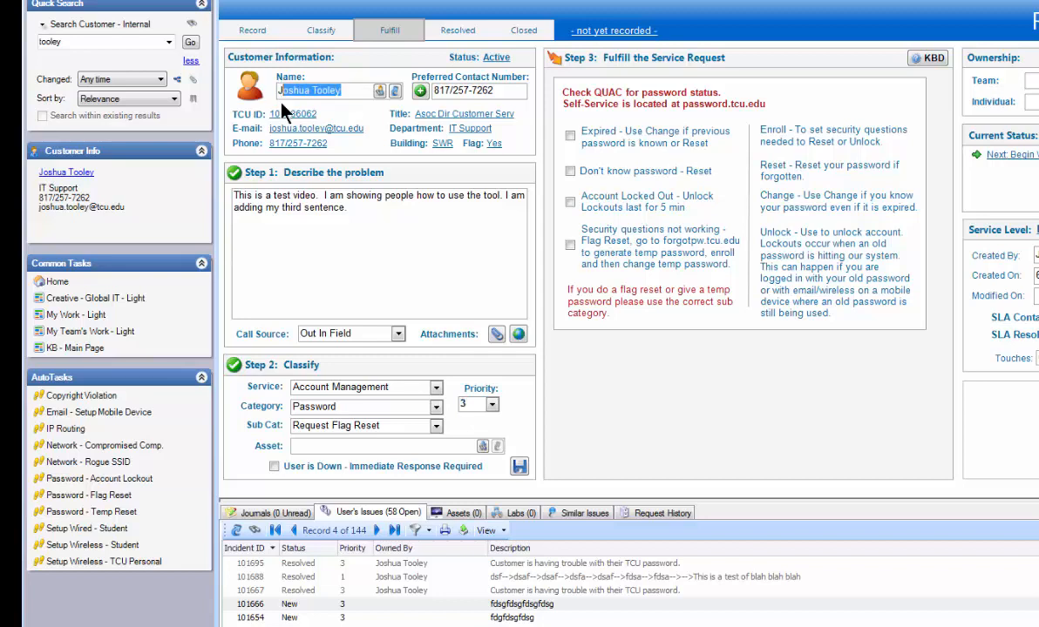
{"action": "left_click", "coordinate": [357, 88]}
{"action": "left_click_drag", "start_coordinate": [357, 88], "coordinate": [261, 87]}
{"action": "type", "text": "coover"}
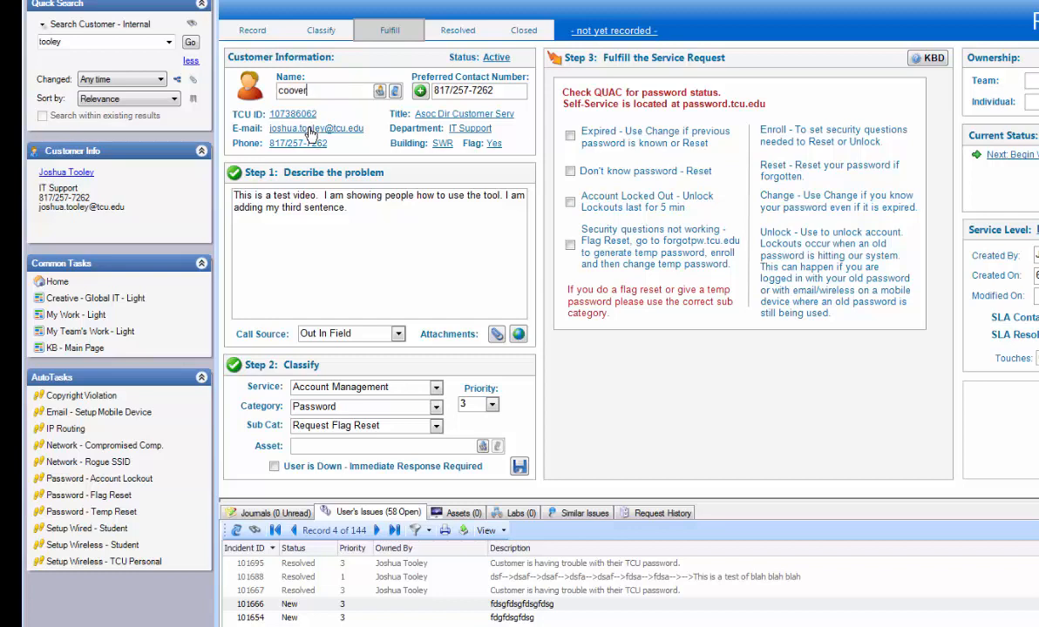
{"action": "key", "text": "Return"}
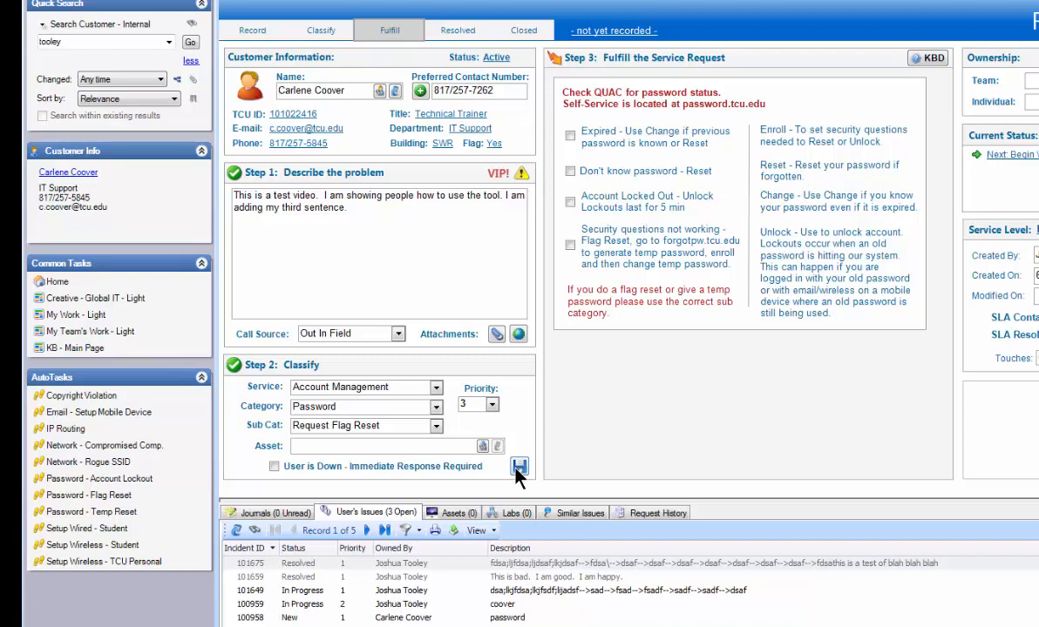
- Open the asset lookup and search the configuration items of all customers for "lib100t1"
{"action": "left_click", "coordinate": [453, 513]}
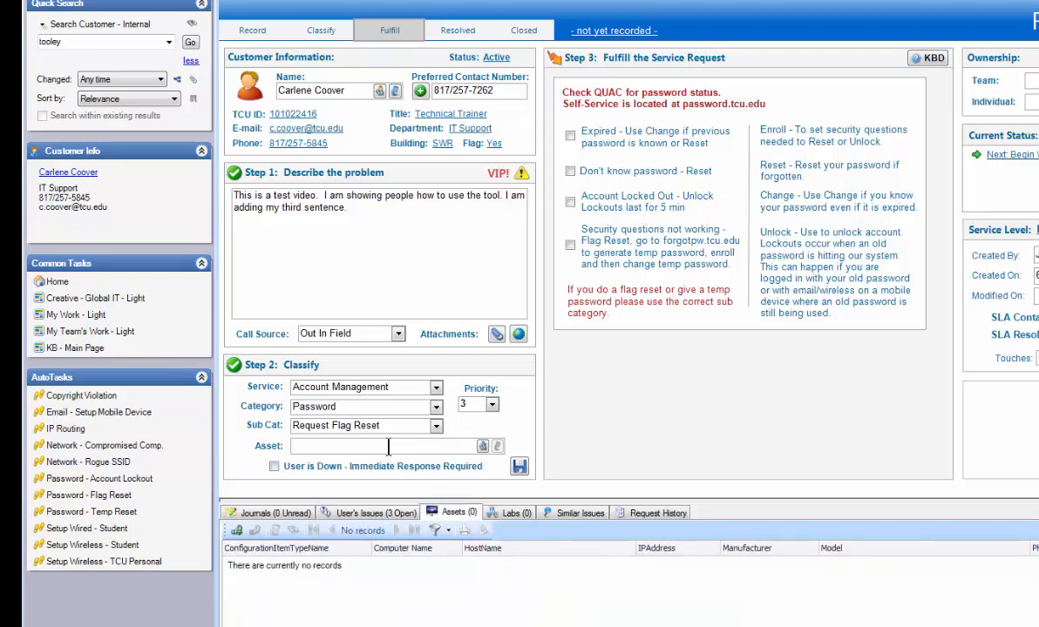
{"action": "left_click", "coordinate": [349, 449]}
{"action": "left_click", "coordinate": [482, 445]}
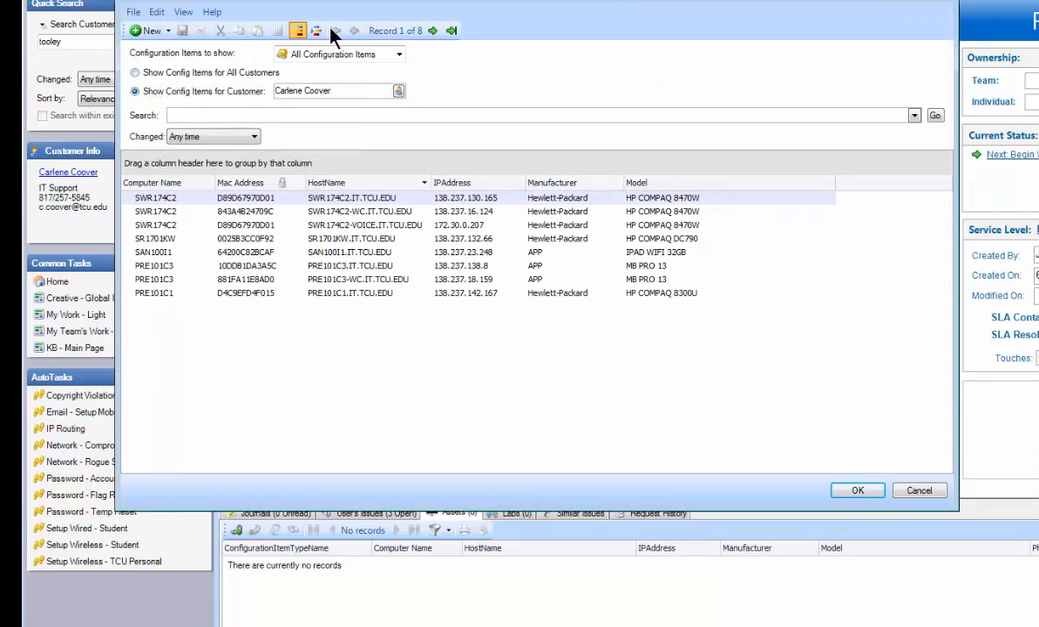
{"action": "left_click_drag", "start_coordinate": [349, 3], "coordinate": [477, 37]}
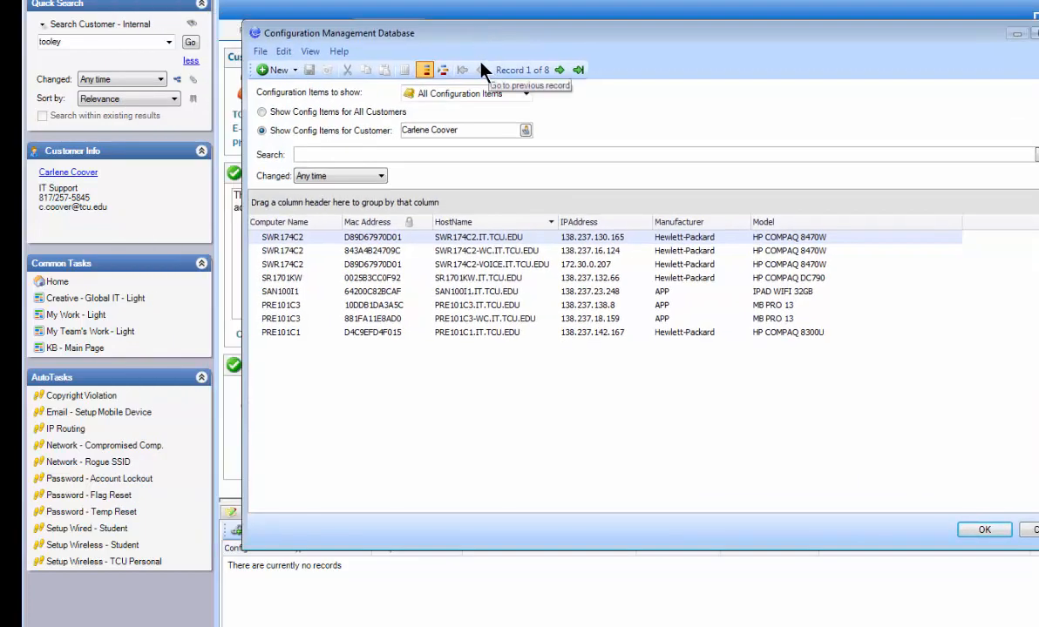
{"action": "left_click", "coordinate": [310, 113]}
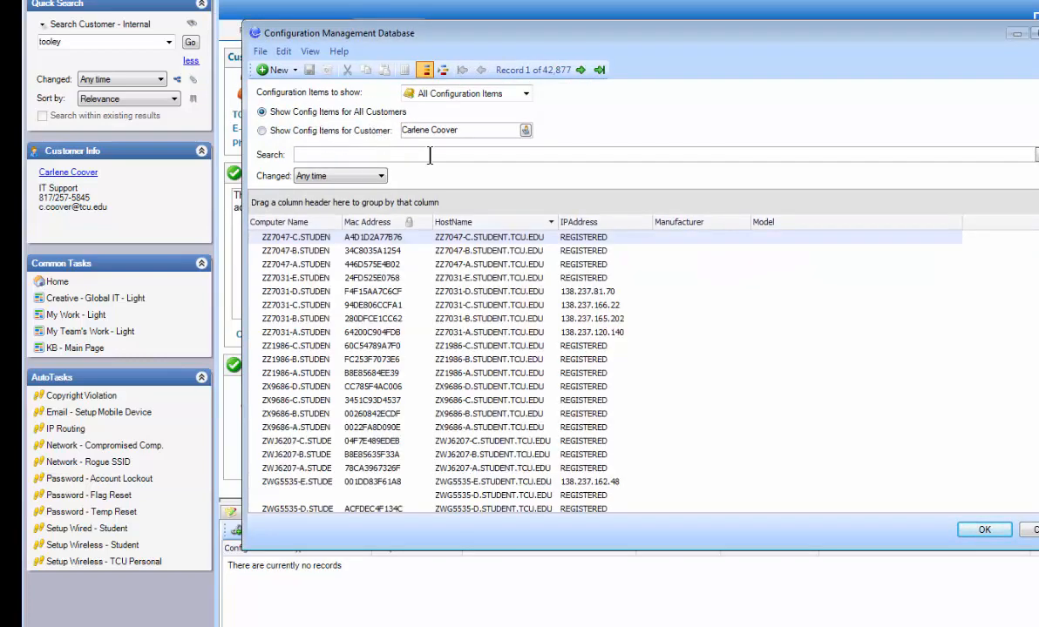
{"action": "left_click", "coordinate": [429, 155]}
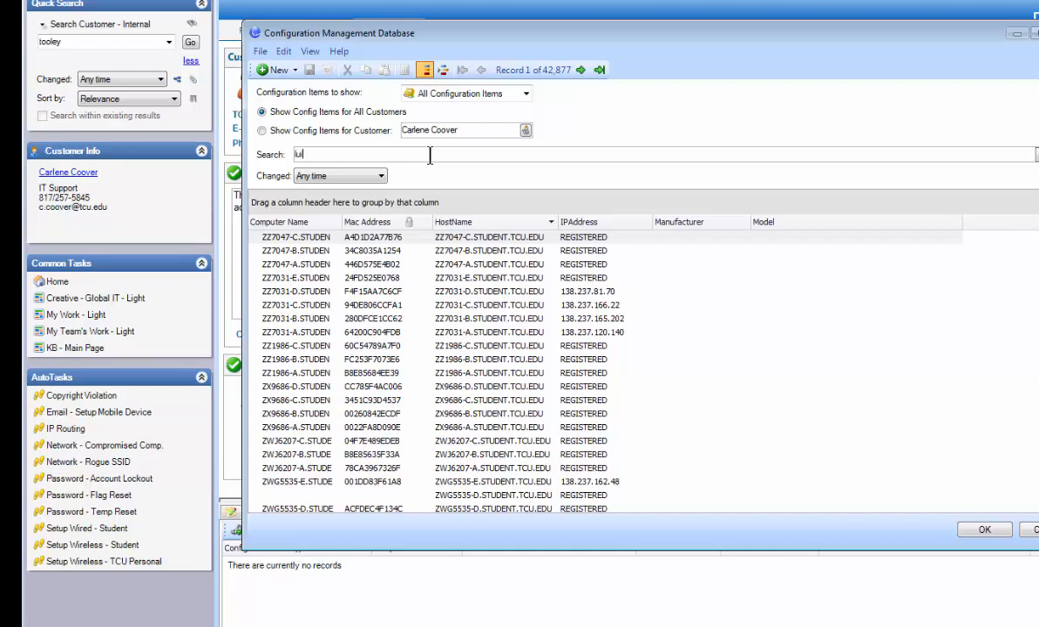
{"action": "type", "text": "lib100t1"}
{"action": "key", "text": "Return"}
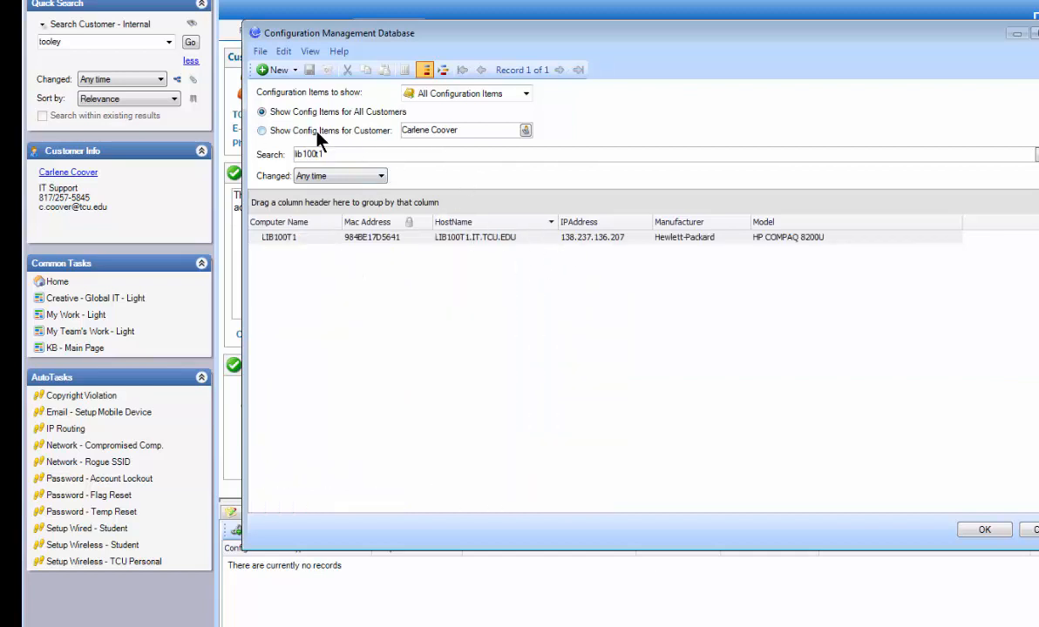
- Limit the unfiltered configuration items to the incident's customer and choose SWR174C2-WC.IT.TCU.EDU as the asset
{"action": "left_click", "coordinate": [431, 133]}
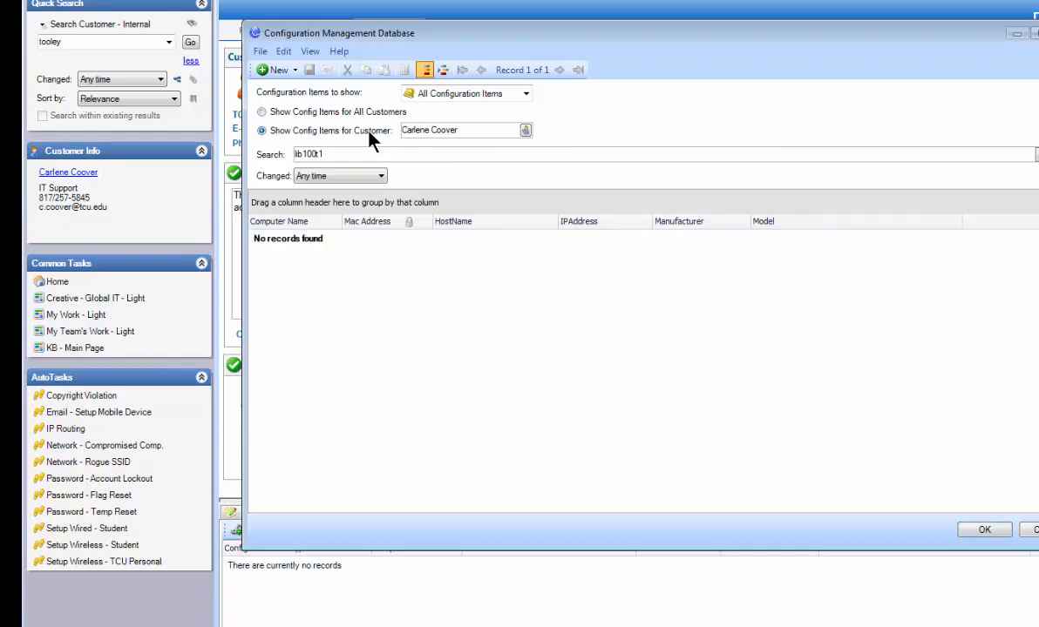
{"action": "left_click_drag", "start_coordinate": [327, 154], "coordinate": [291, 159]}
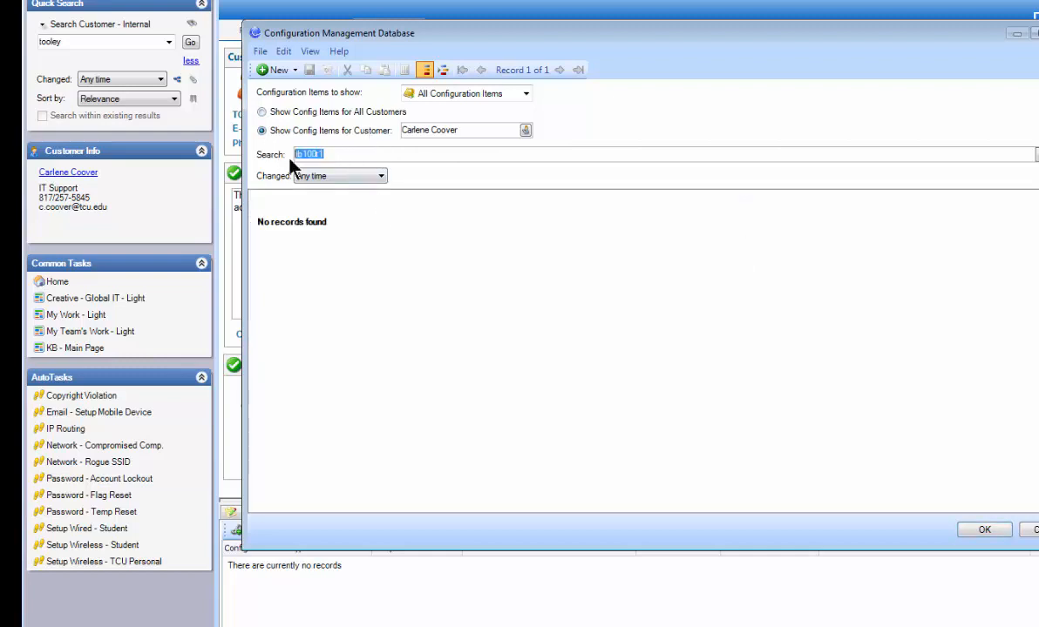
{"action": "key", "text": "BackSpace"}
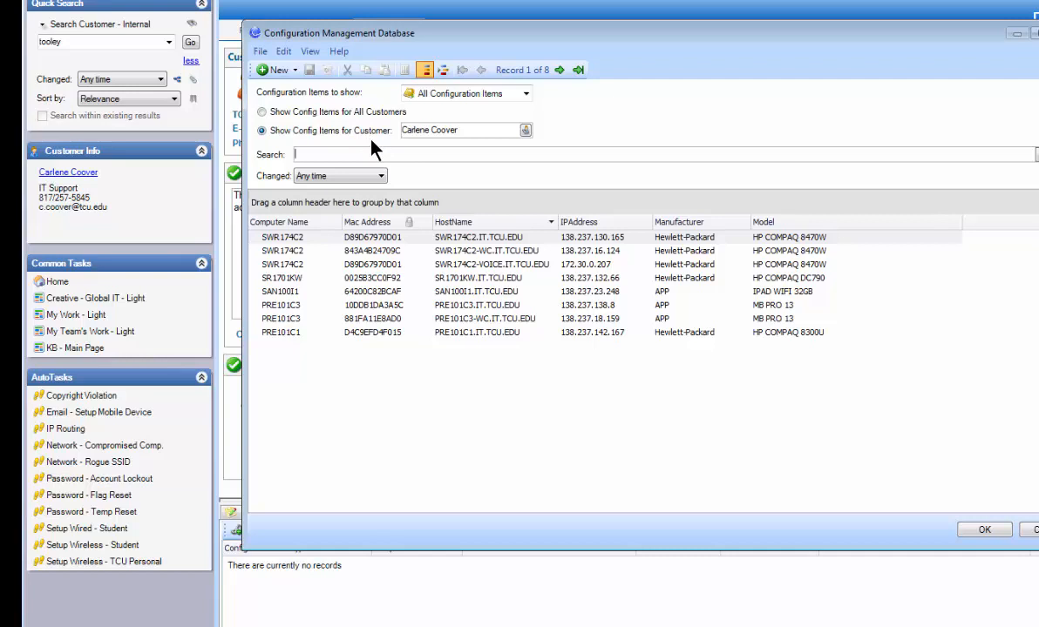
{"action": "double_click", "coordinate": [320, 249]}
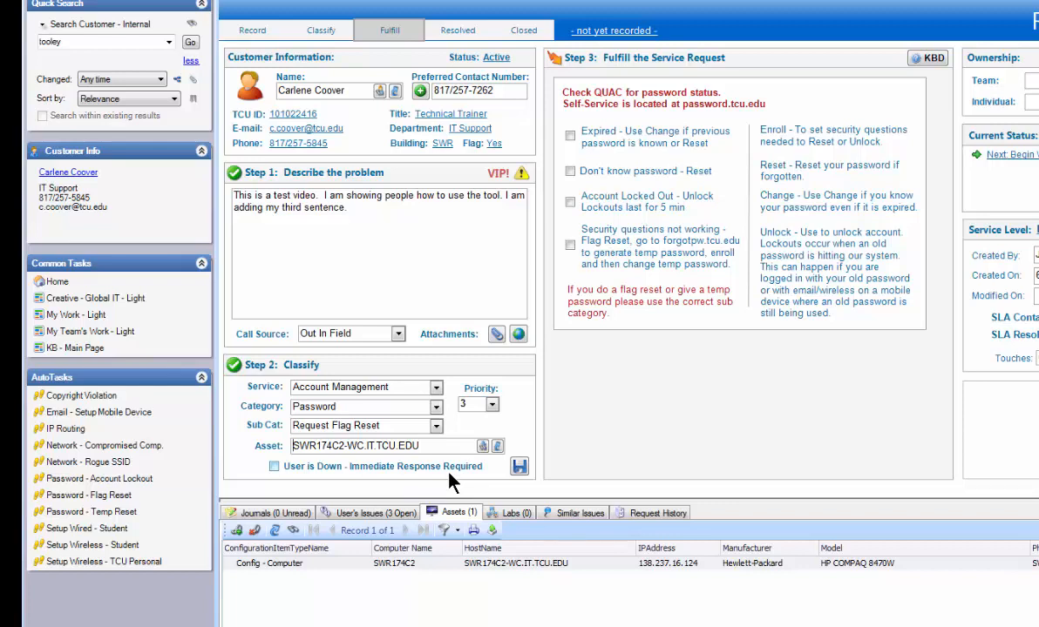
- Clear the incident's asset and enable User is Down - Immediate Response Required
{"action": "left_click", "coordinate": [273, 468]}
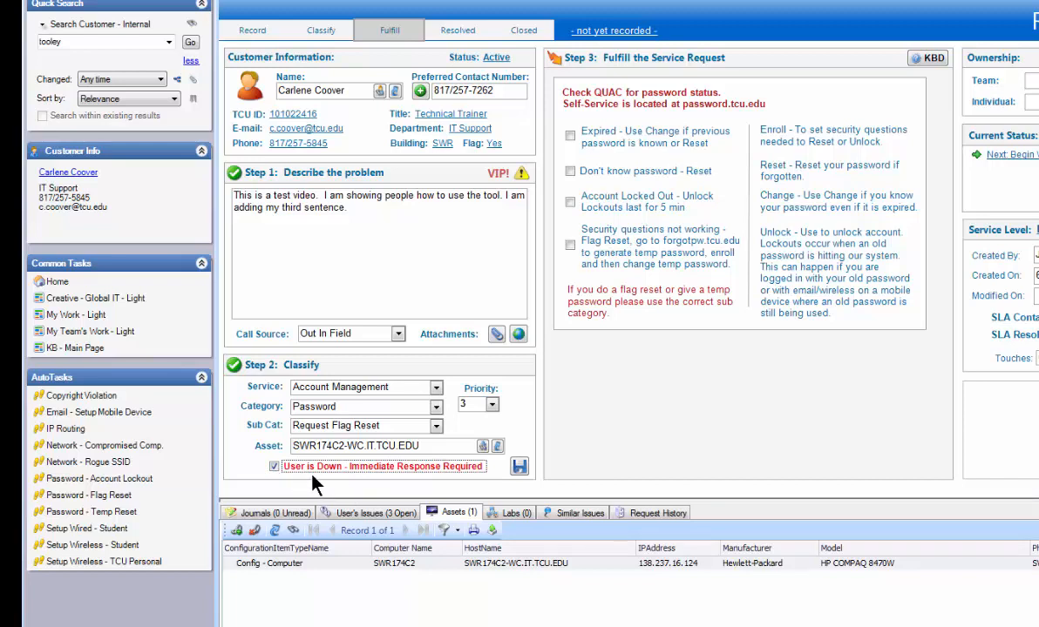
{"action": "left_click", "coordinate": [424, 475]}
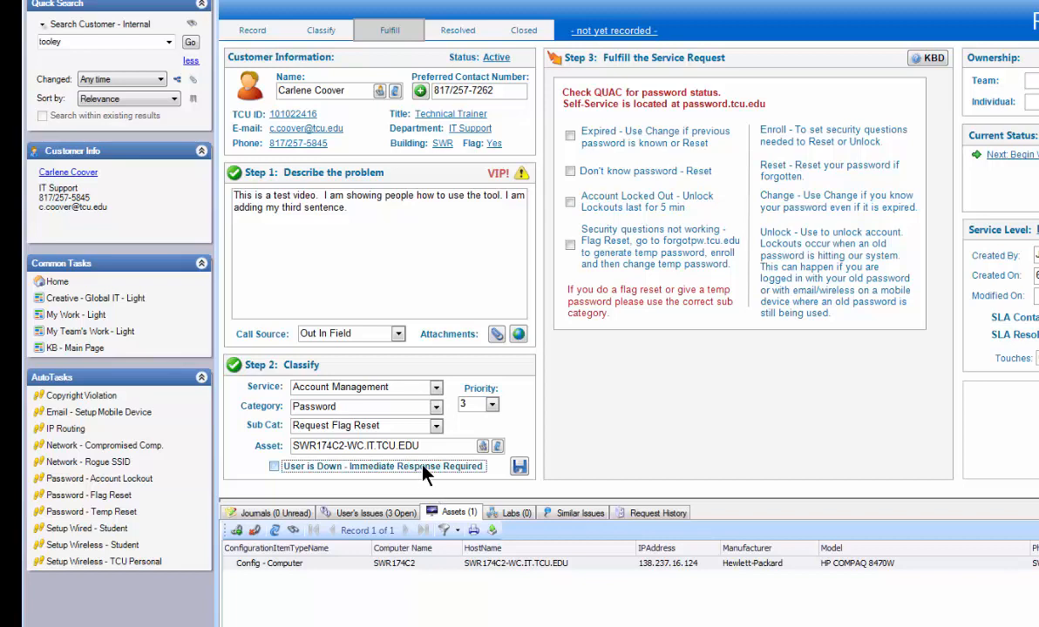
{"action": "left_click_drag", "start_coordinate": [420, 446], "coordinate": [263, 440]}
{"action": "key", "text": "BackSpace"}
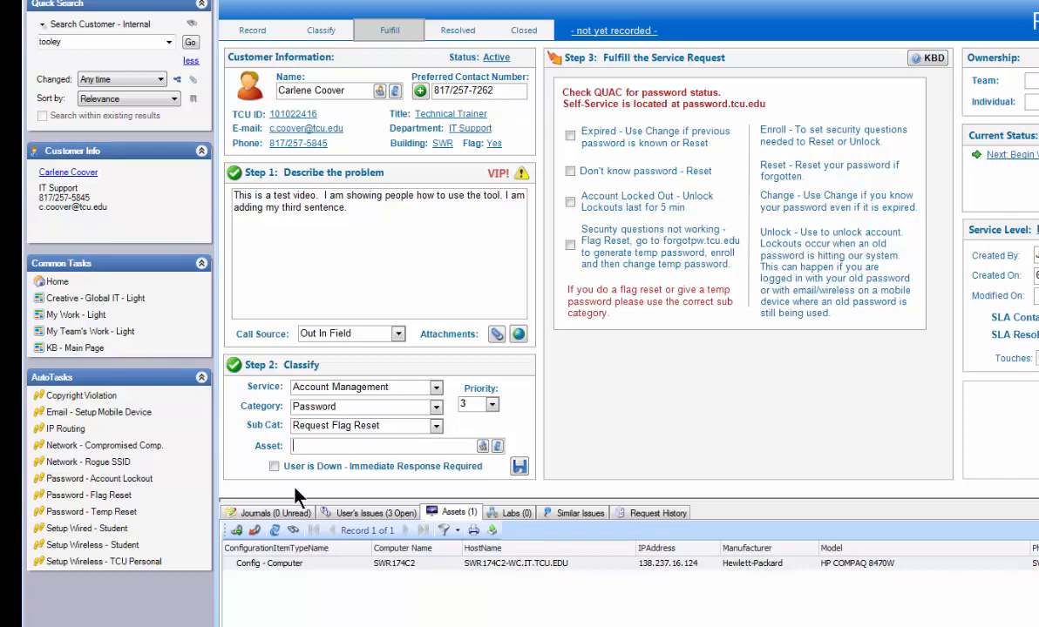
{"action": "left_click", "coordinate": [274, 467]}
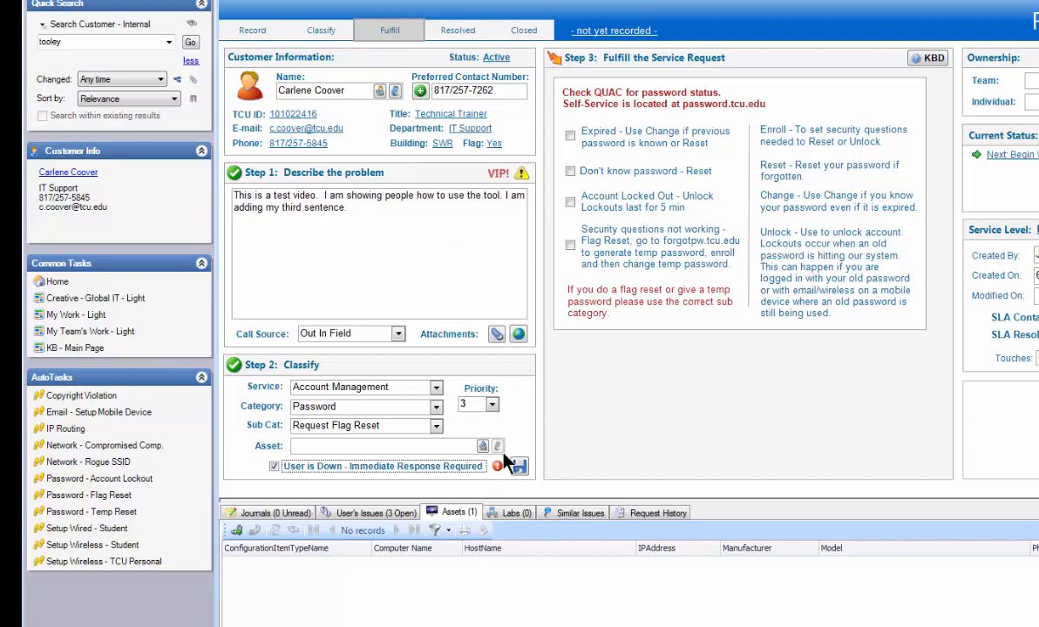
- Turn off User is Down - Immediate Response Required and choose the customer's PRE101C3.IT.TCU.EDU computer as the incident's asset
{"action": "mouse_move", "coordinate": [497, 467]}
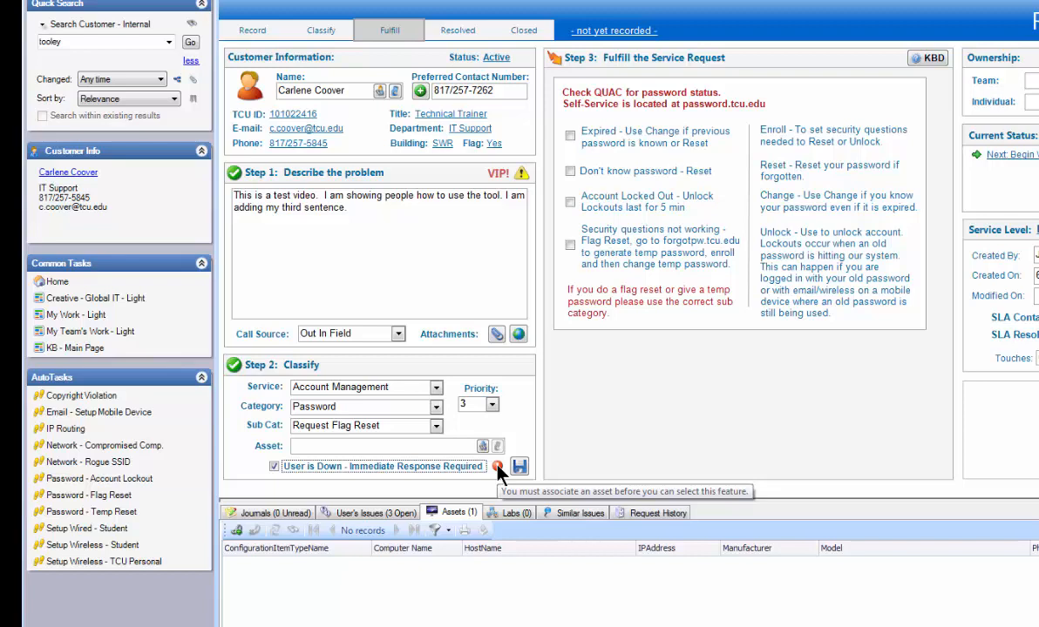
{"action": "left_click", "coordinate": [274, 466]}
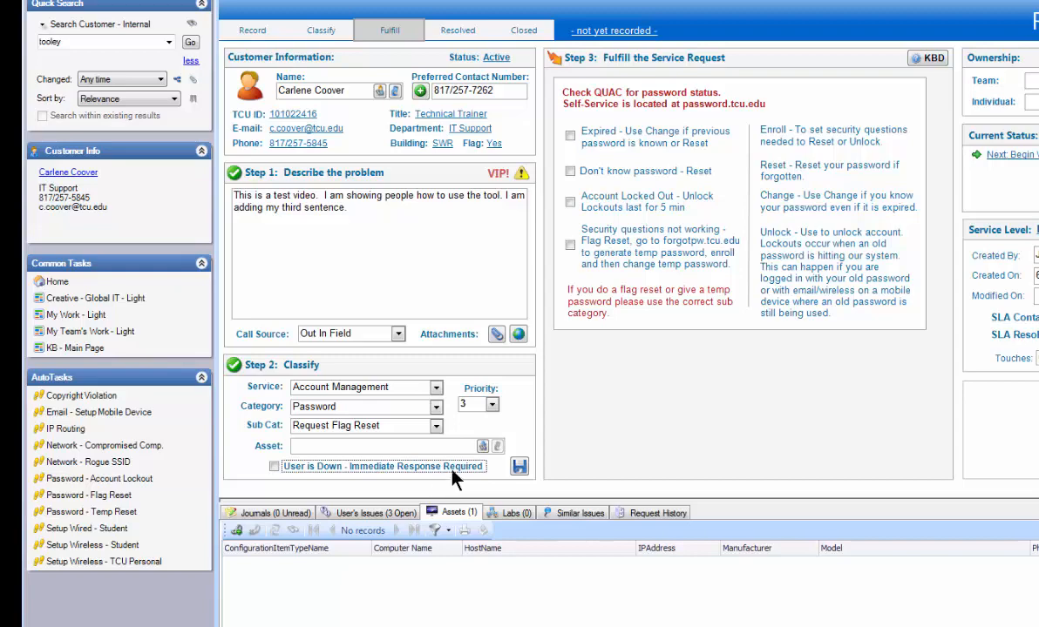
{"action": "left_click", "coordinate": [482, 446]}
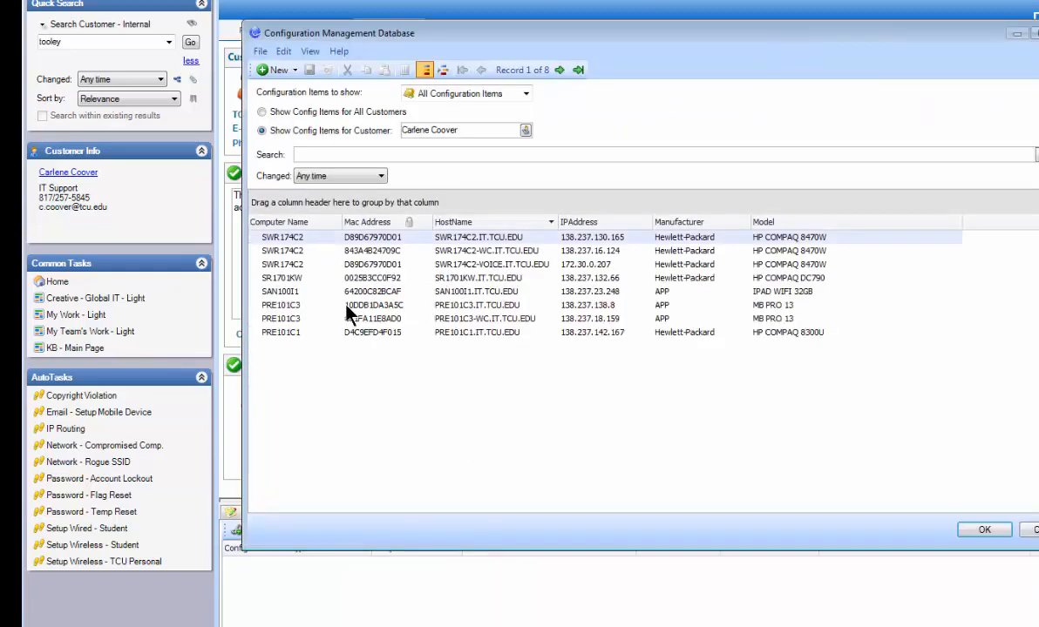
{"action": "left_click", "coordinate": [345, 305]}
{"action": "left_click", "coordinate": [984, 530]}
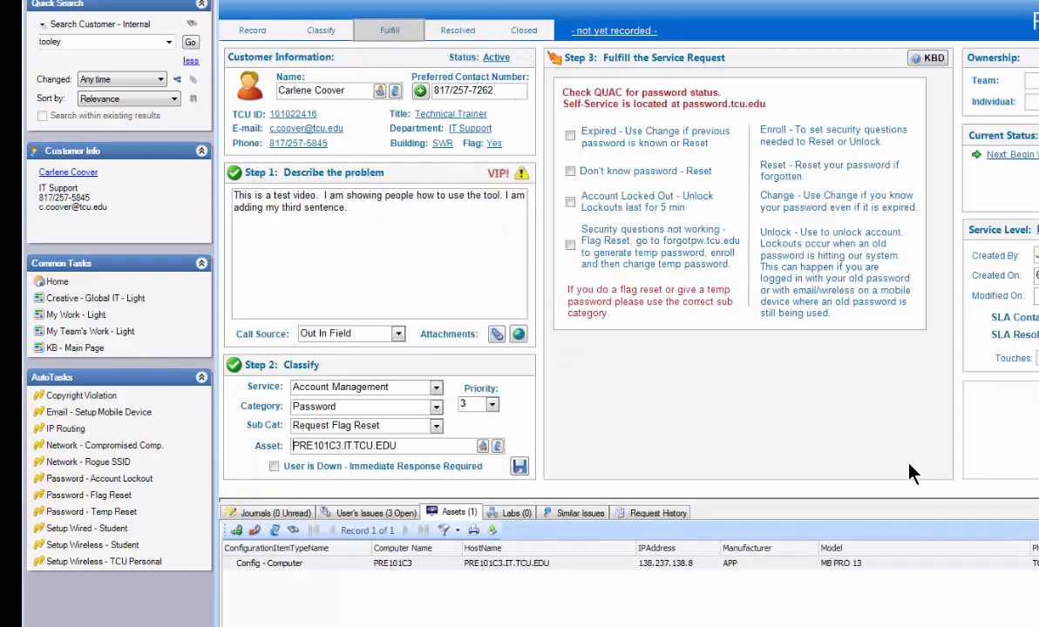
- Switch User is Down - Immediate Response Required on and off again, and save the incident
{"action": "left_click", "coordinate": [275, 467]}
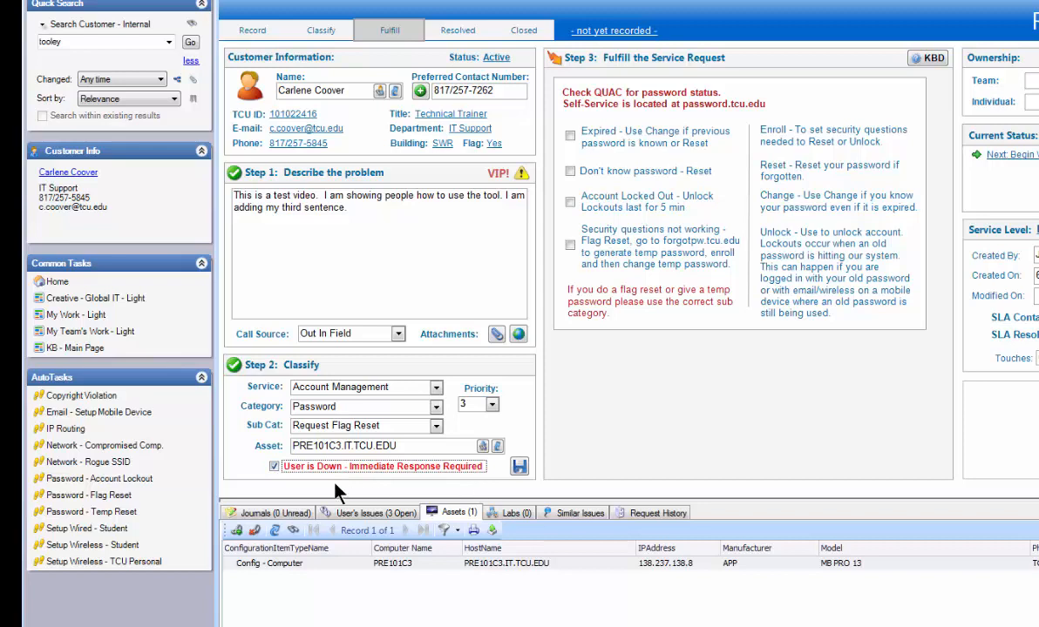
{"action": "left_click", "coordinate": [274, 468]}
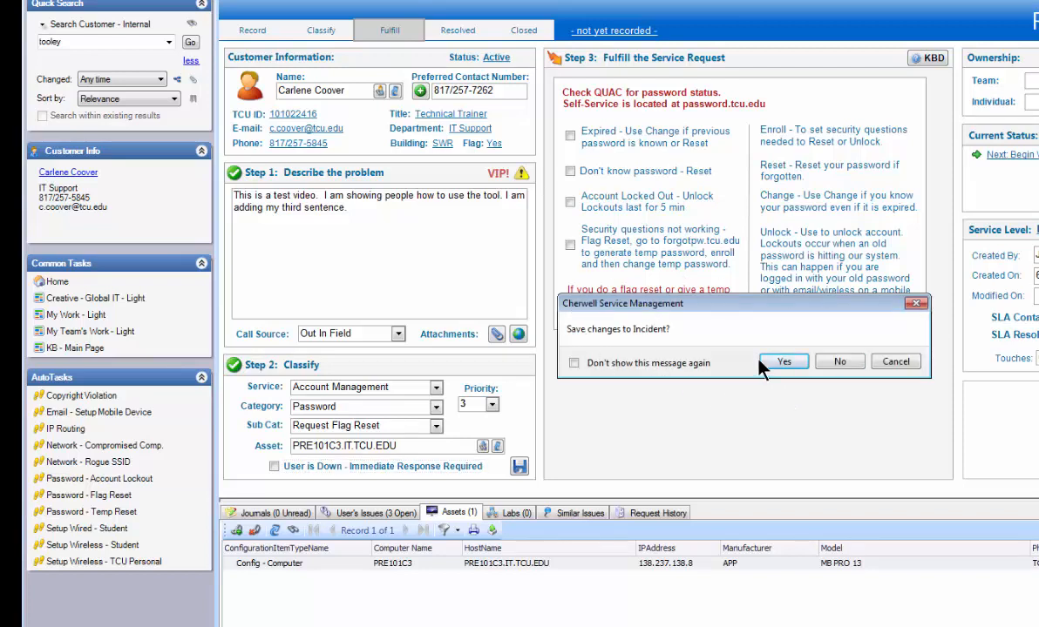
{"action": "left_click", "coordinate": [909, 365]}
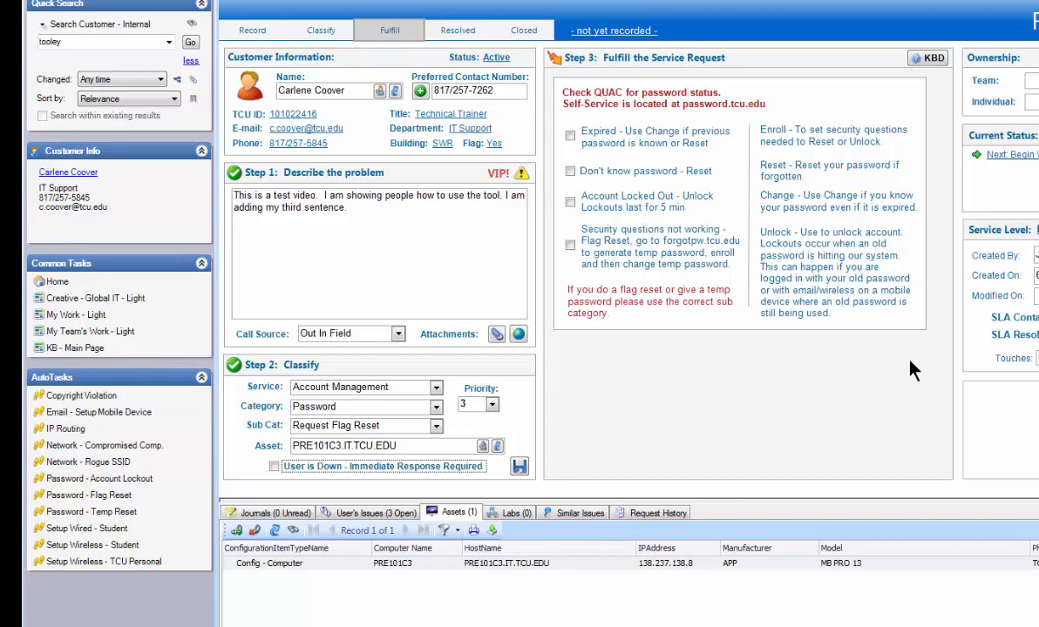
{"action": "left_click", "coordinate": [519, 469]}
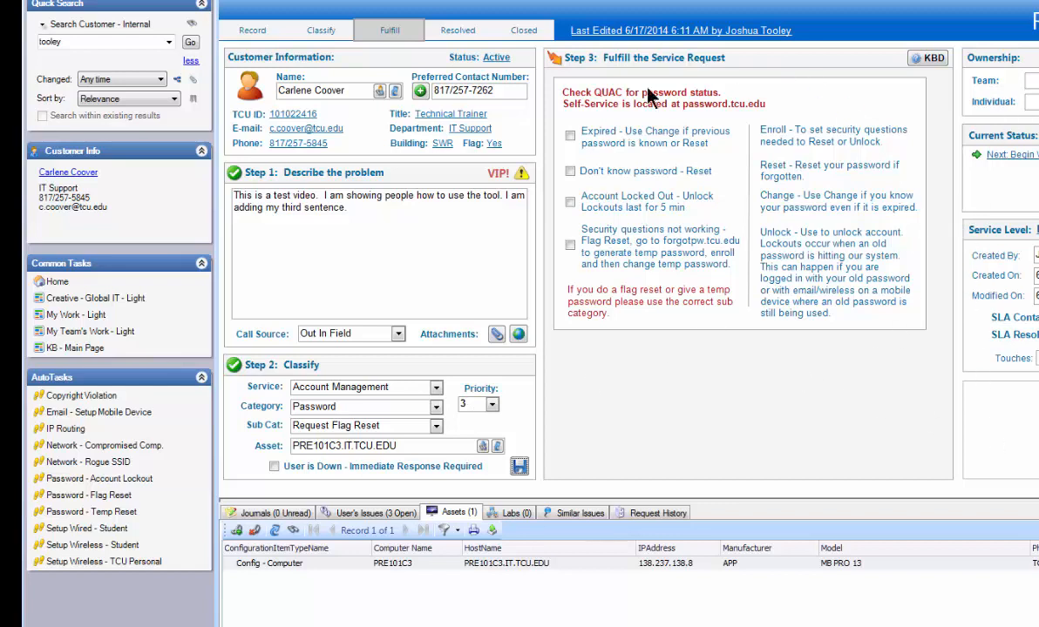
- Mark Account Locked Out, Don't know password and Expired in the Step 3 password fulfillment checklist
{"action": "left_click", "coordinate": [570, 202]}
{"action": "left_click", "coordinate": [570, 171]}
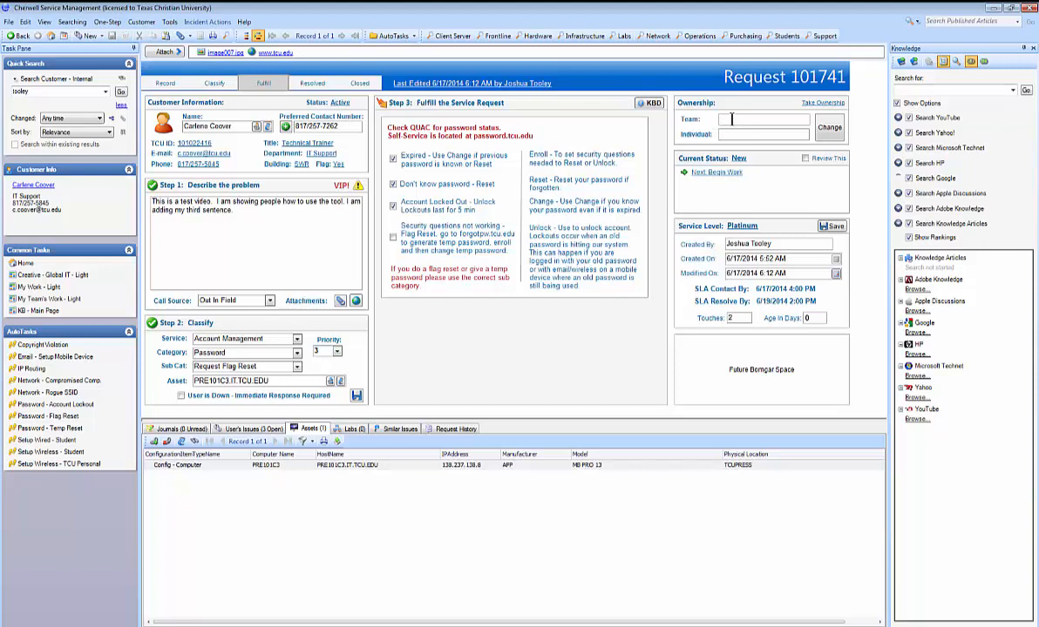
- Sort the open IT Support issues by Created Date Time, newest first, and open the most recent service request
{"action": "left_click", "coordinate": [824, 37]}
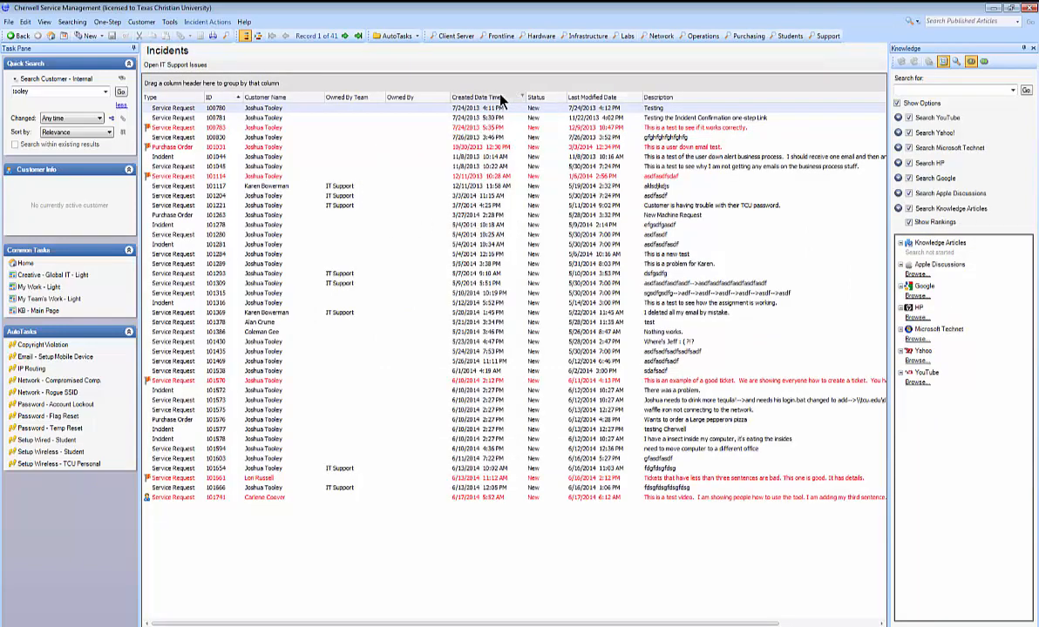
{"action": "left_click", "coordinate": [470, 97]}
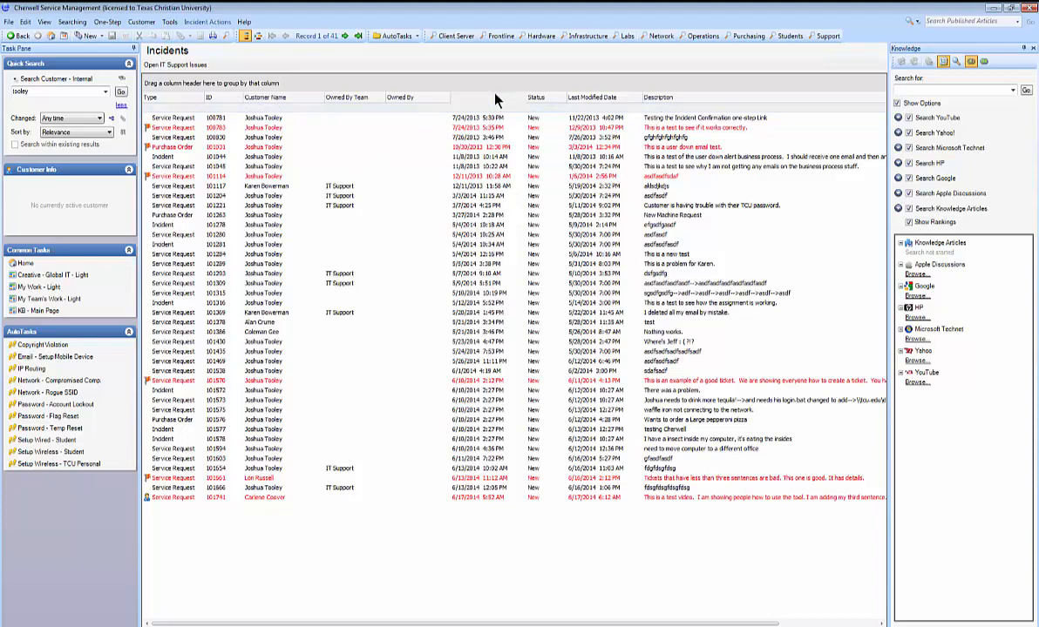
{"action": "left_click", "coordinate": [461, 96]}
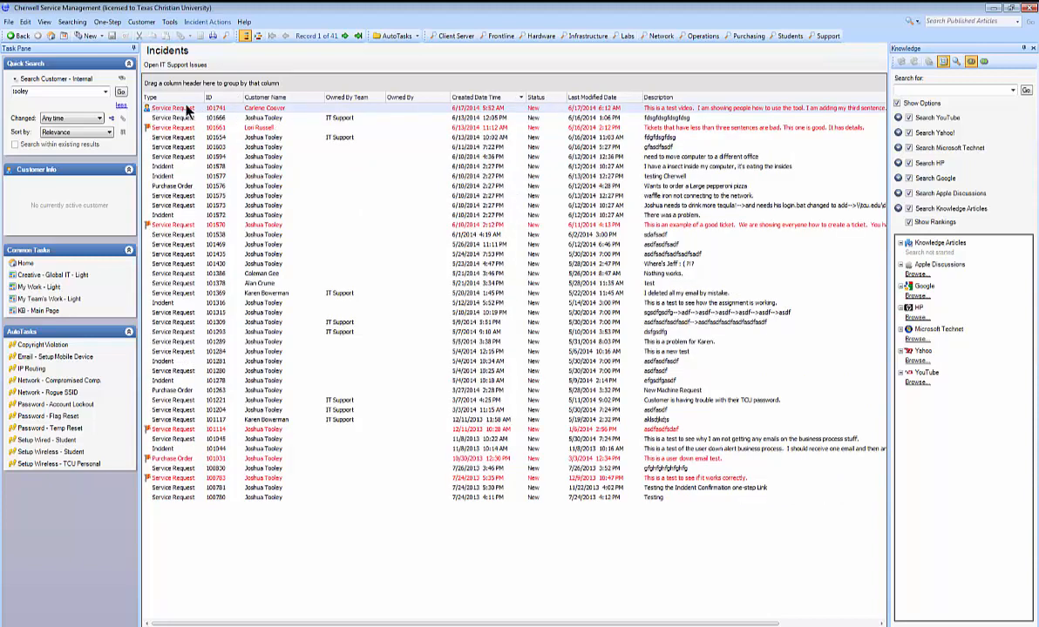
{"action": "double_click", "coordinate": [596, 108]}
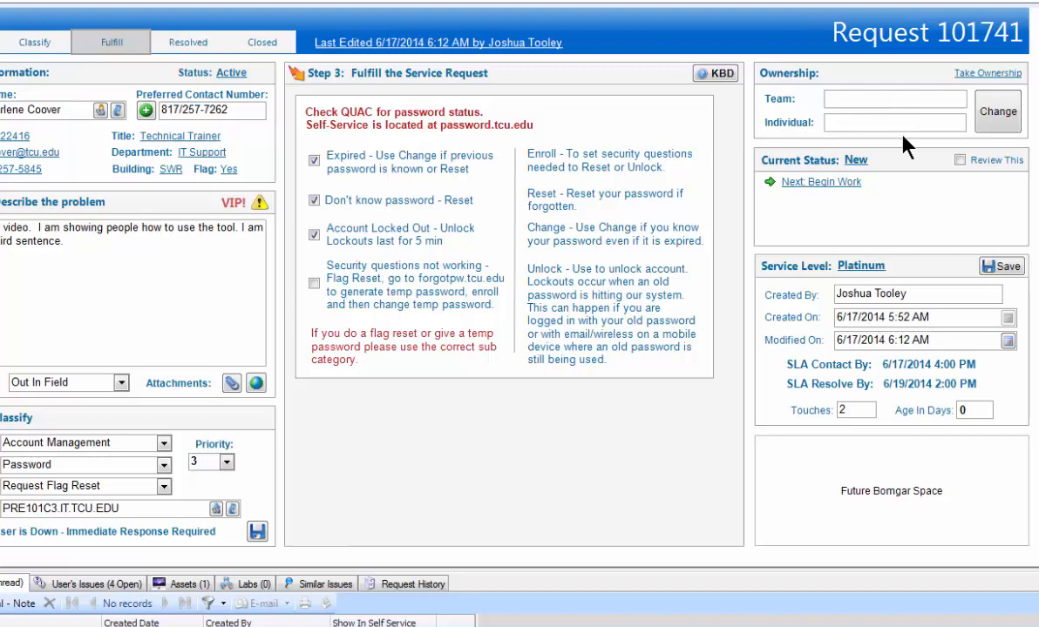
- Take ownership of the request, and reassign it to the IT Support team with no individual owner
{"action": "left_click", "coordinate": [990, 74]}
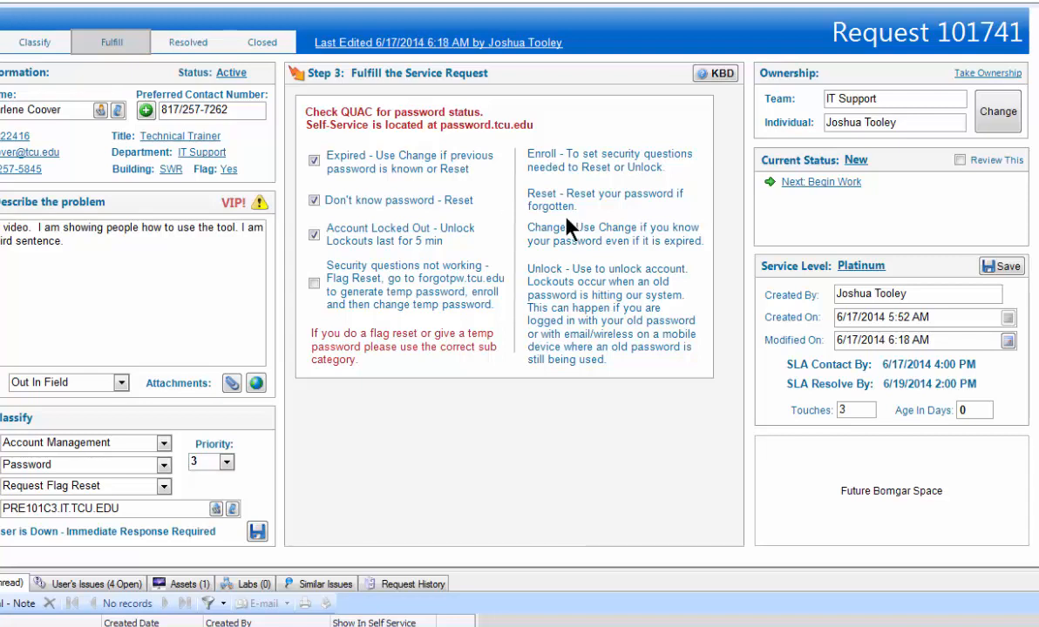
{"action": "left_click", "coordinate": [1009, 122]}
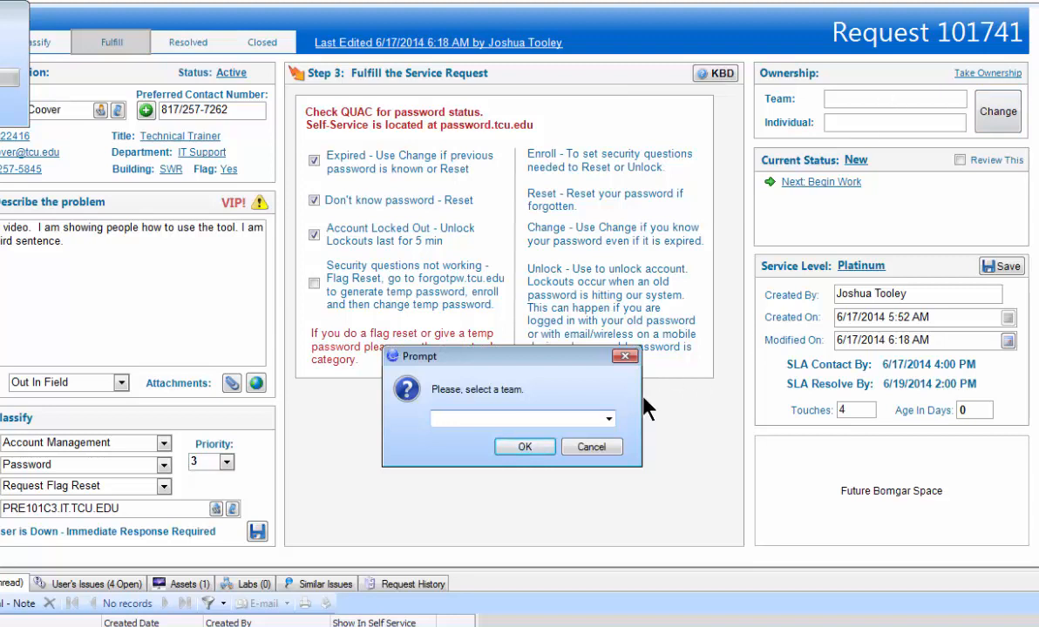
{"action": "left_click", "coordinate": [608, 419]}
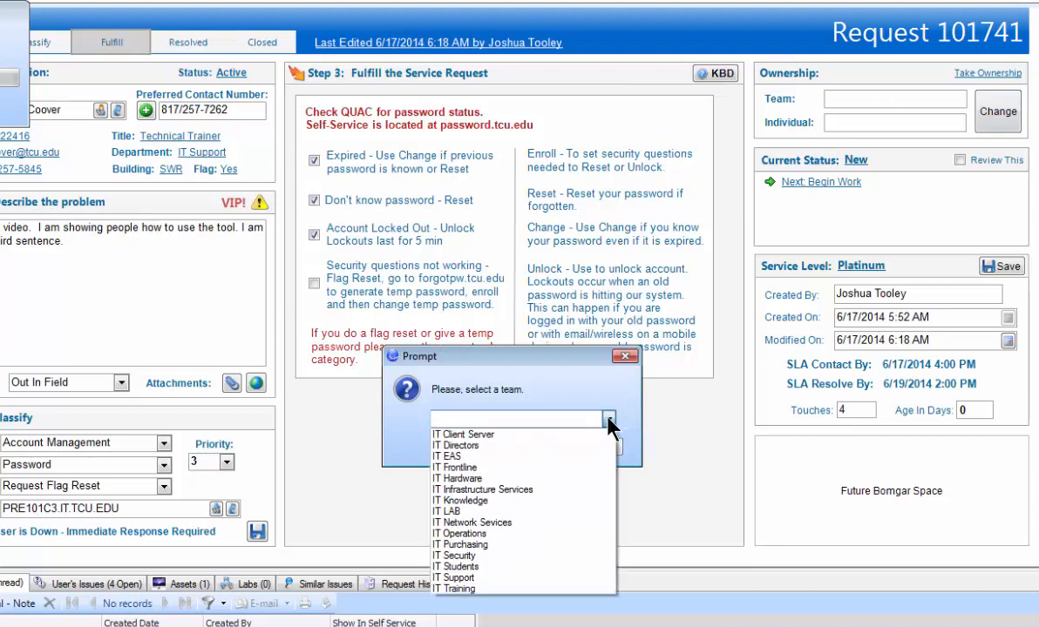
{"action": "left_click", "coordinate": [488, 578]}
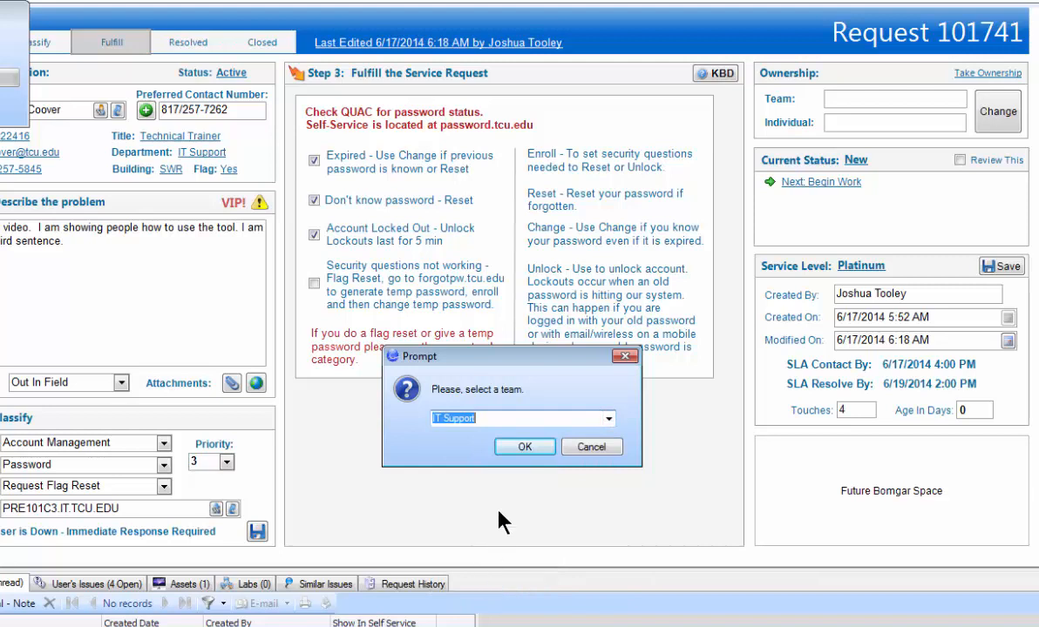
{"action": "left_click", "coordinate": [529, 453]}
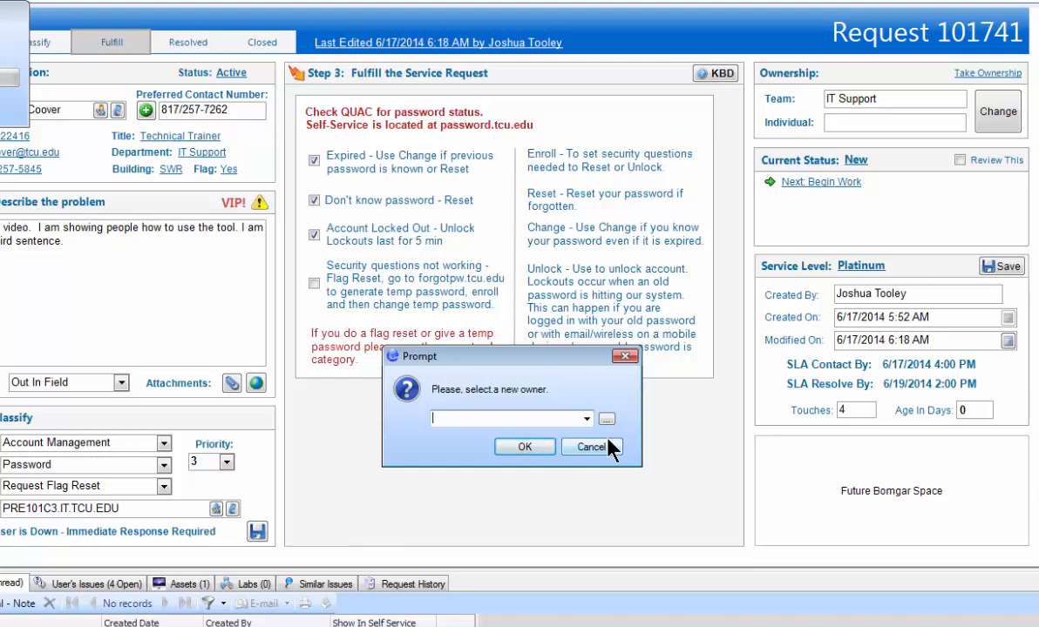
{"action": "left_click", "coordinate": [524, 447]}
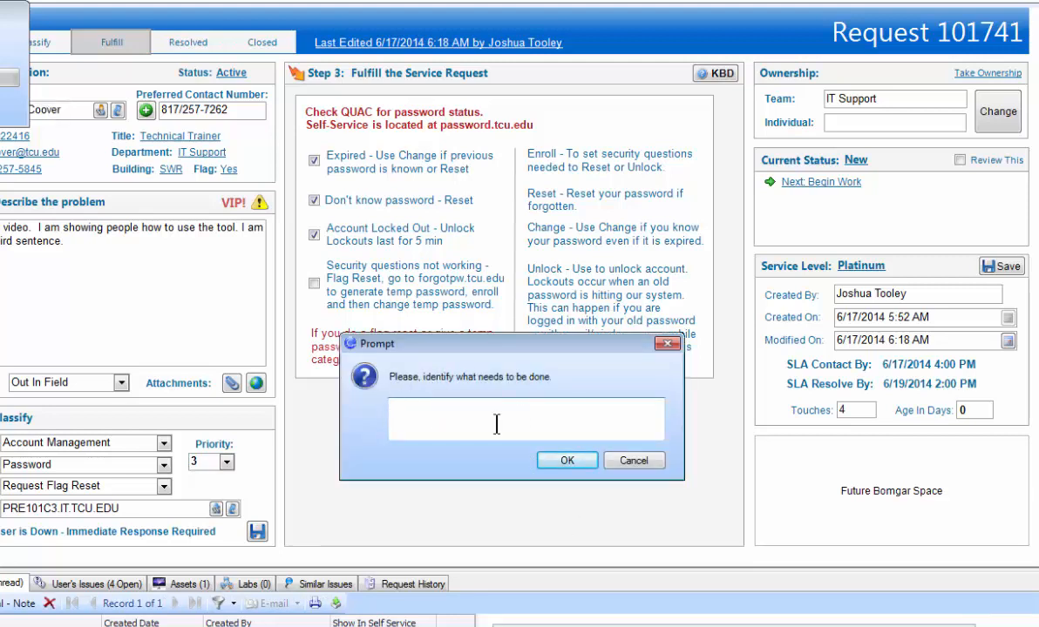
- Enter "This needs to be fixed." as the description of what needs to be done for the team assignment
{"action": "type", "text": "This "}
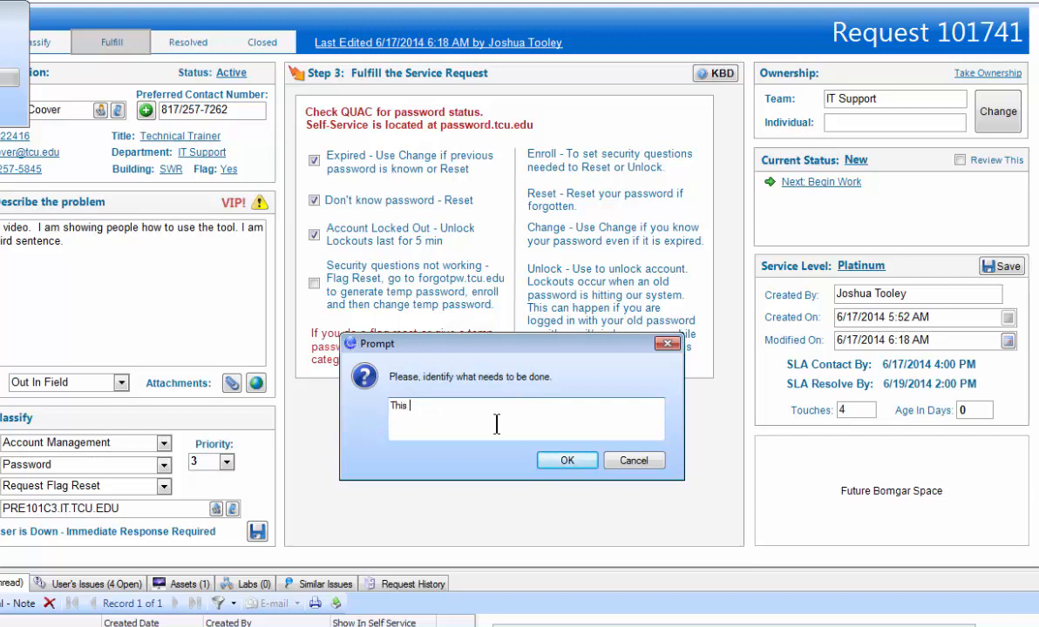
{"action": "type", "text": "needs to be fi"}
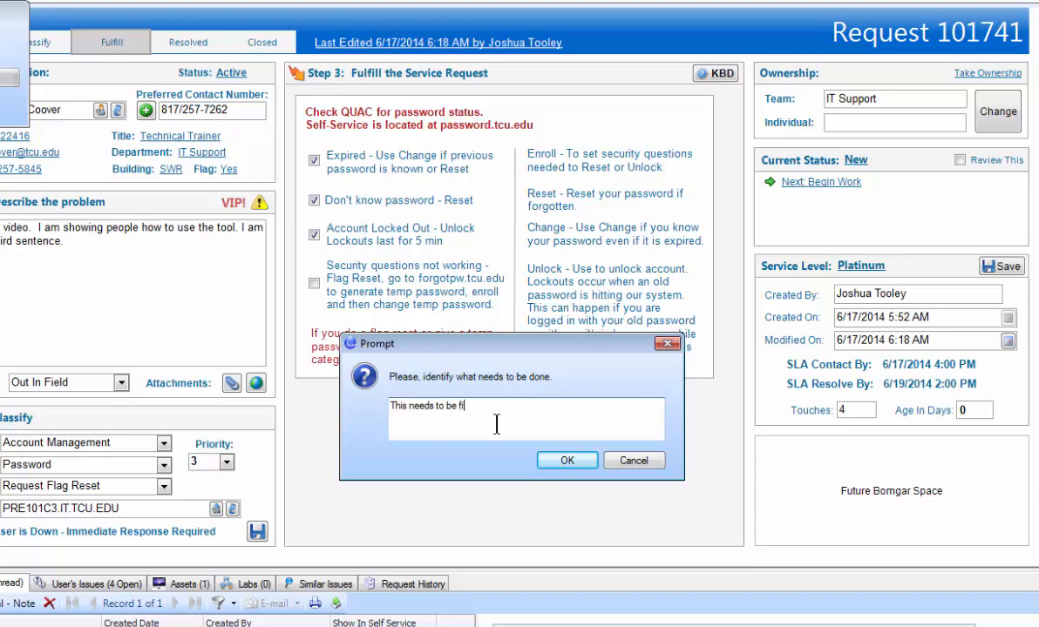
{"action": "type", "text": "xed."}
{"action": "left_click", "coordinate": [571, 462]}
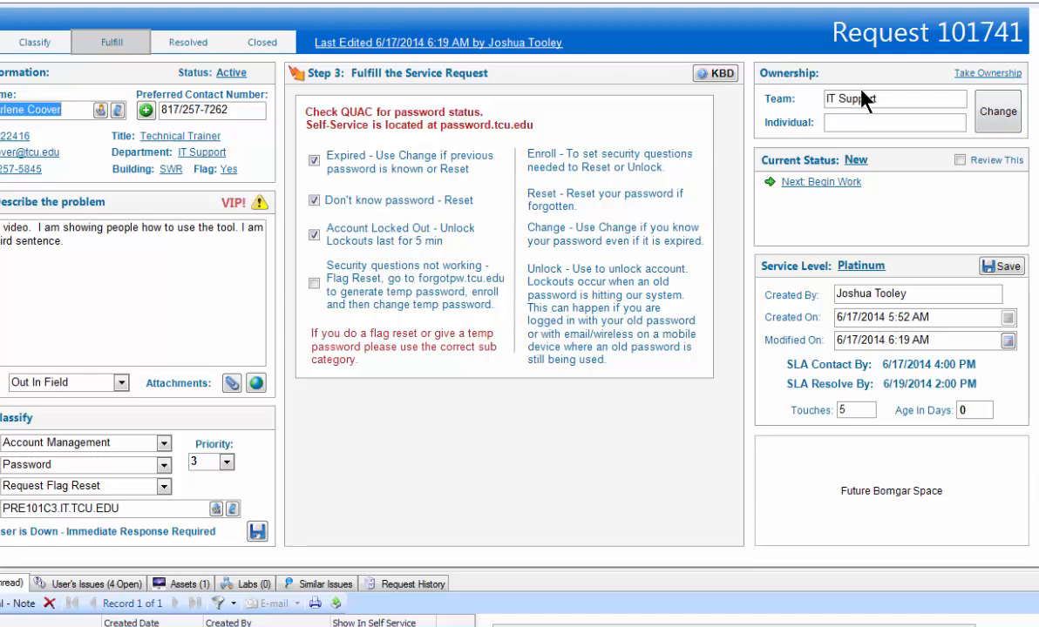
- Reassign the request to an individual owner in the IT Support team with the assignment note "dfgdfgdsfgdsfg"
{"action": "left_click", "coordinate": [994, 118]}
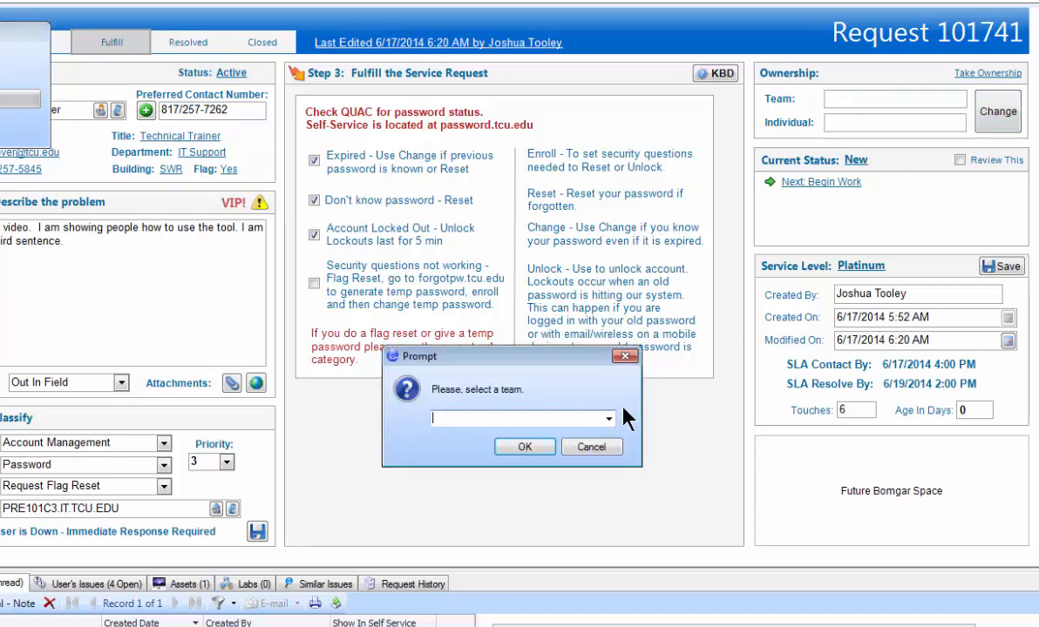
{"action": "left_click", "coordinate": [608, 420]}
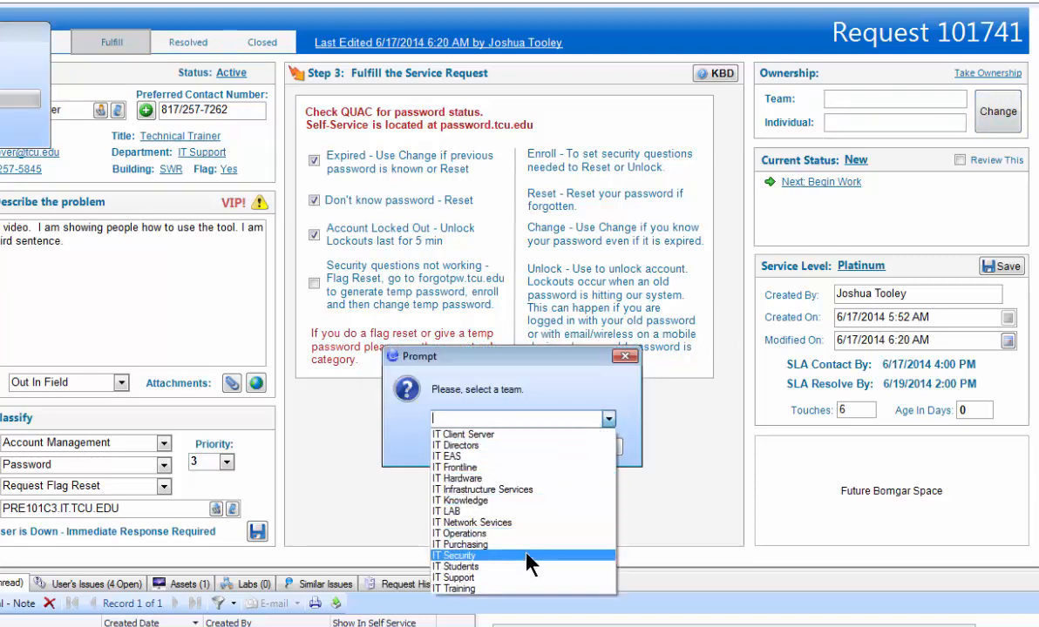
{"action": "left_click", "coordinate": [521, 577]}
{"action": "left_click", "coordinate": [527, 447]}
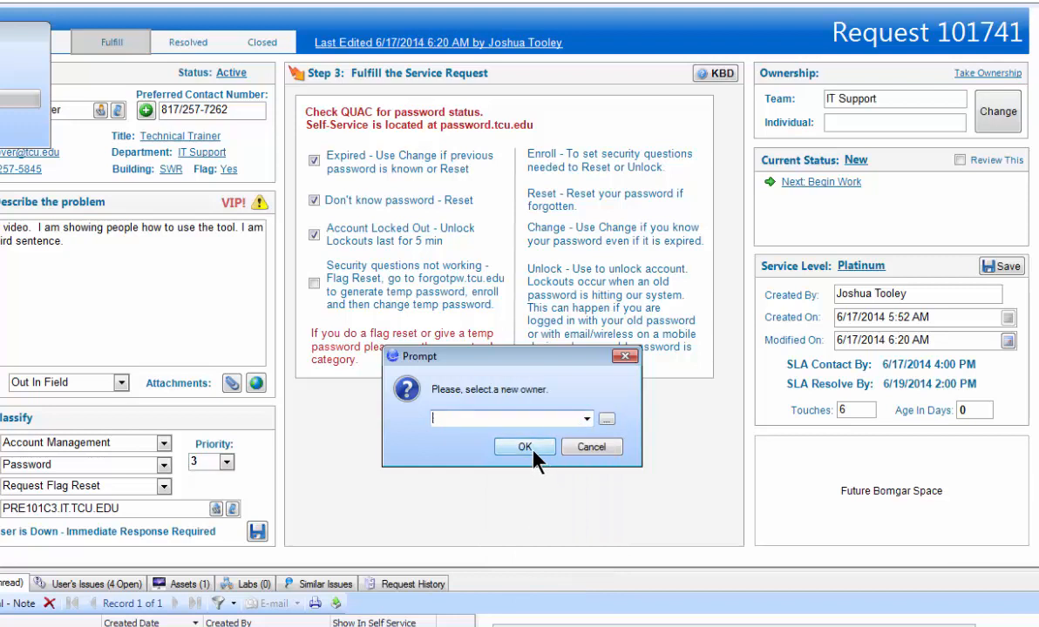
{"action": "left_click", "coordinate": [586, 419]}
{"action": "left_click", "coordinate": [535, 489]}
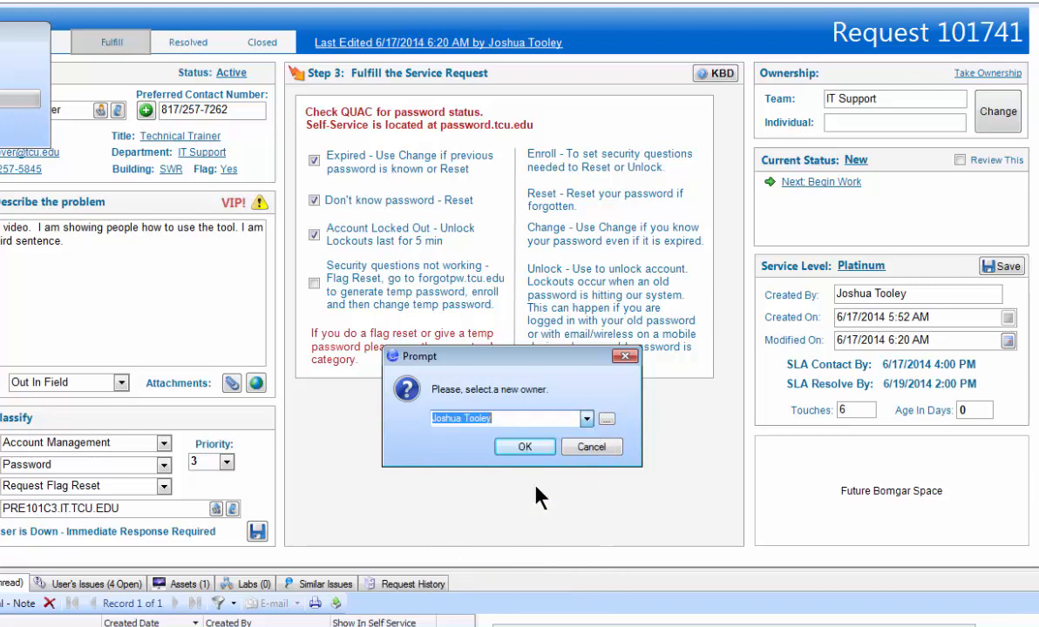
{"action": "left_click", "coordinate": [535, 448]}
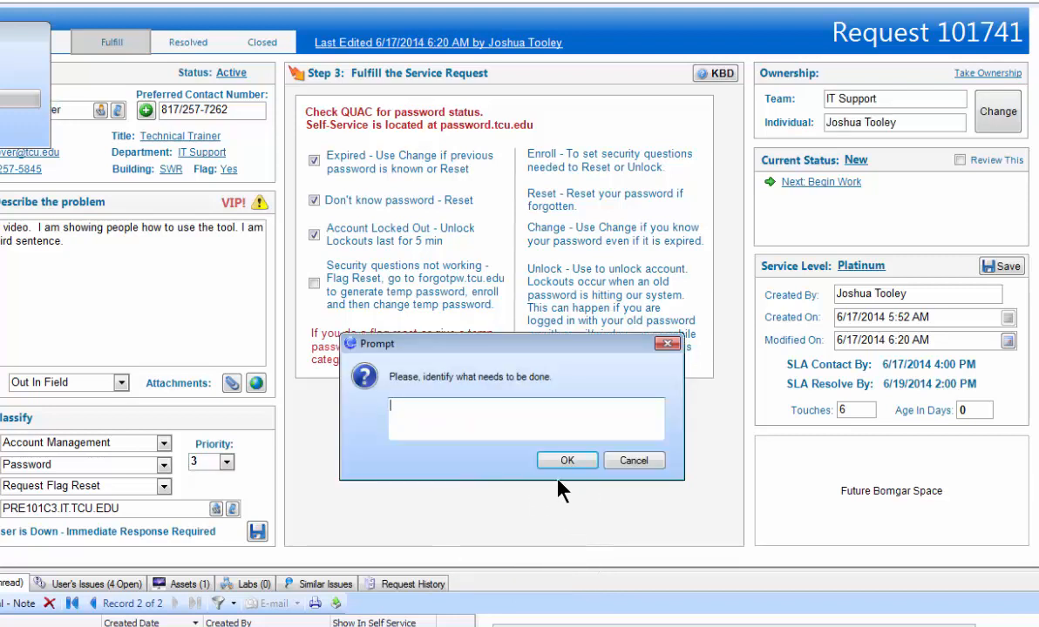
{"action": "type", "text": "dfgdfgdsfgdsfg"}
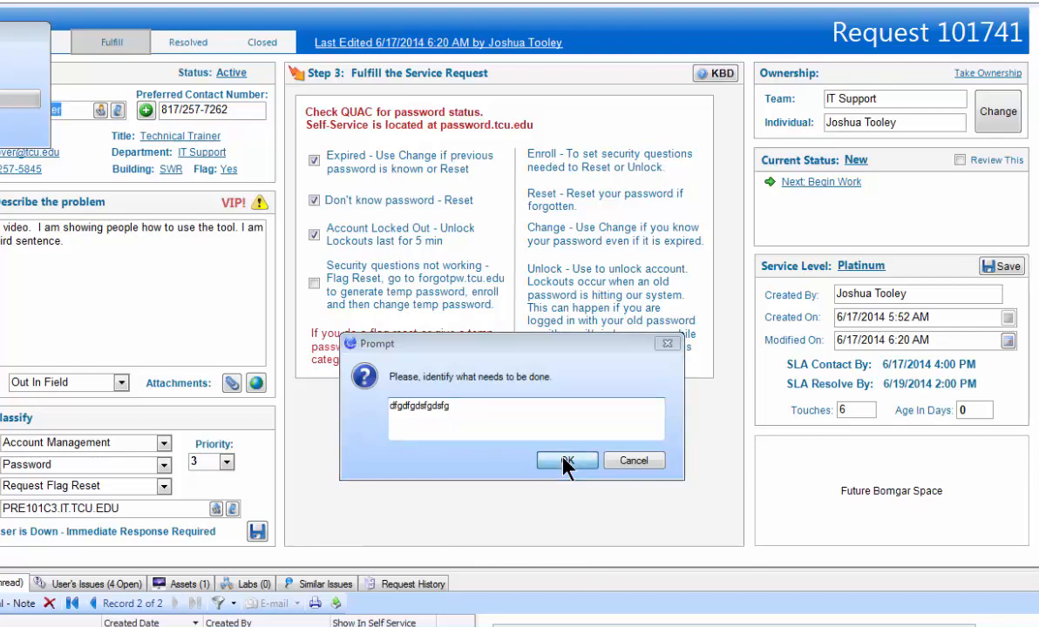
{"action": "left_click", "coordinate": [564, 461]}
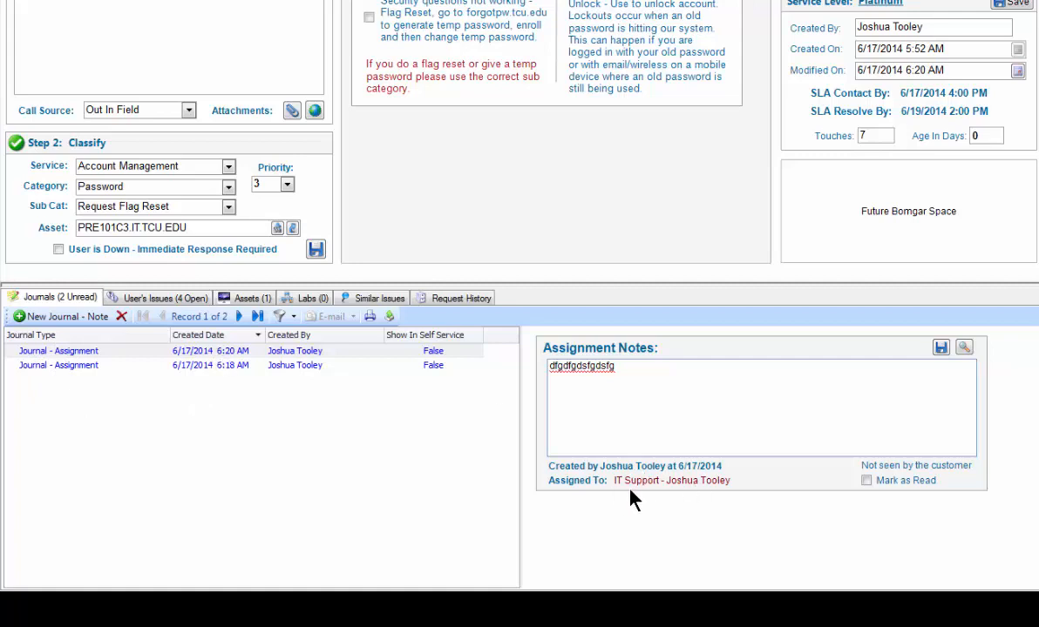
- Compare the notes and assignees of the two assignment entries in the request's journal
{"action": "left_click", "coordinate": [277, 366]}
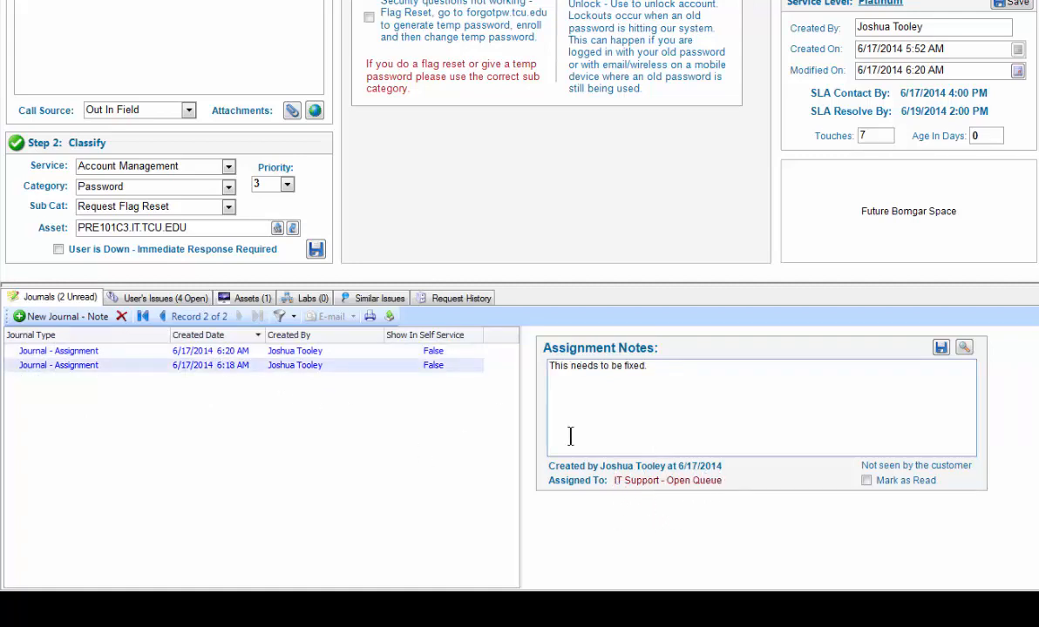
{"action": "left_click", "coordinate": [325, 354]}
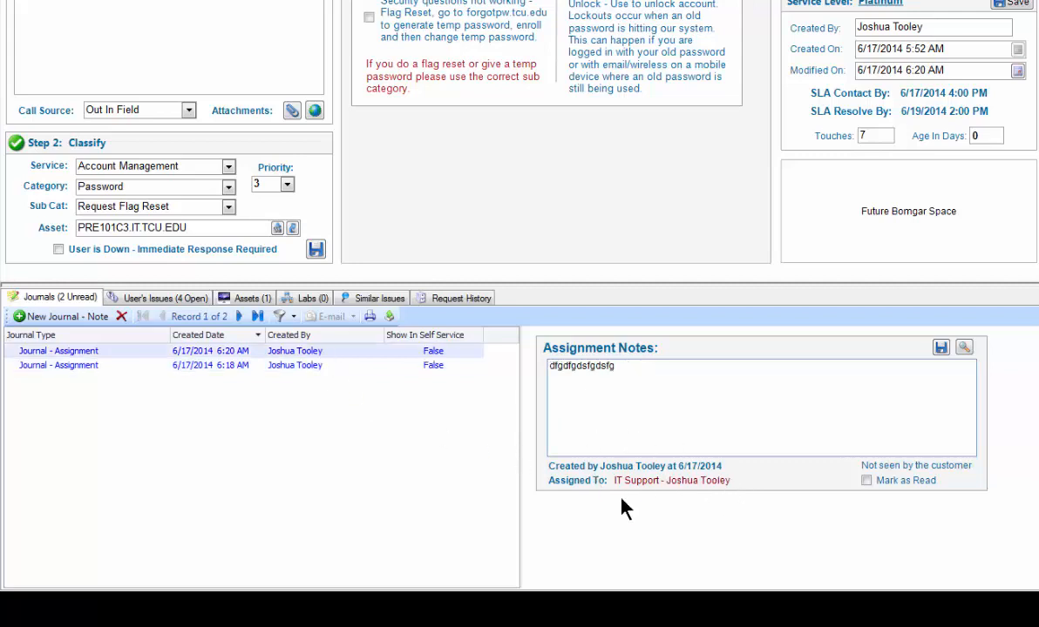
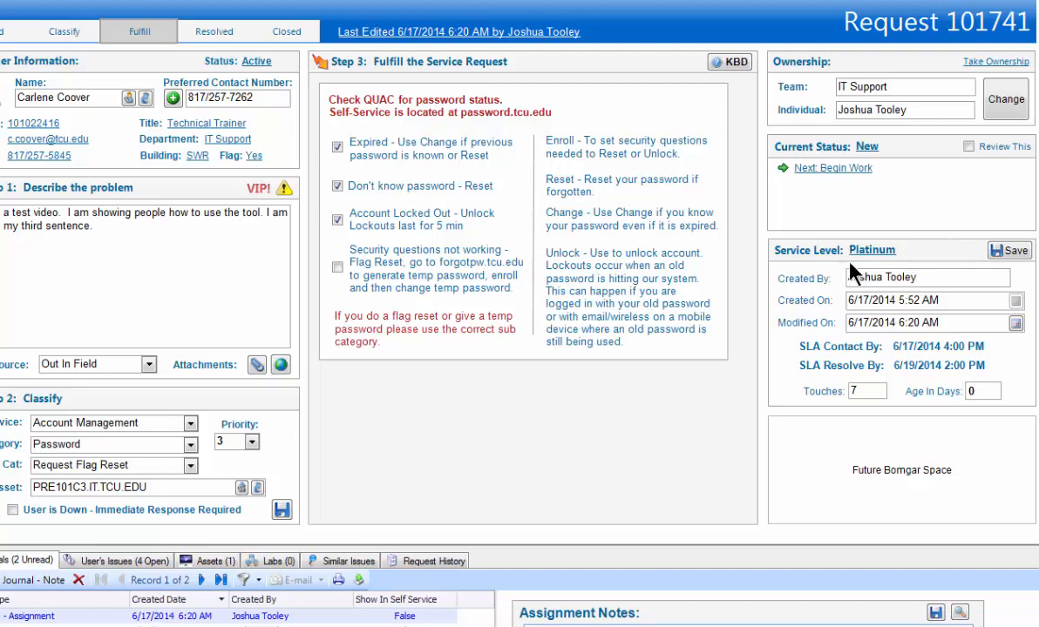
- Reclassify the request with service Purchasing, category Order and subcategory Request Desktop/Laptop
{"action": "left_click", "coordinate": [190, 424]}
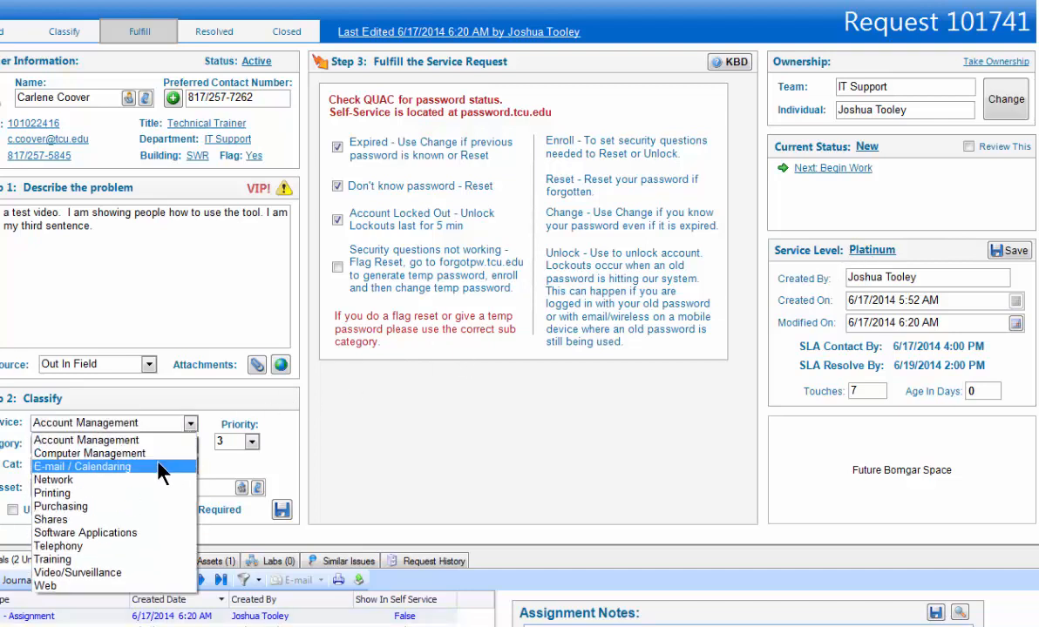
{"action": "left_click", "coordinate": [137, 506]}
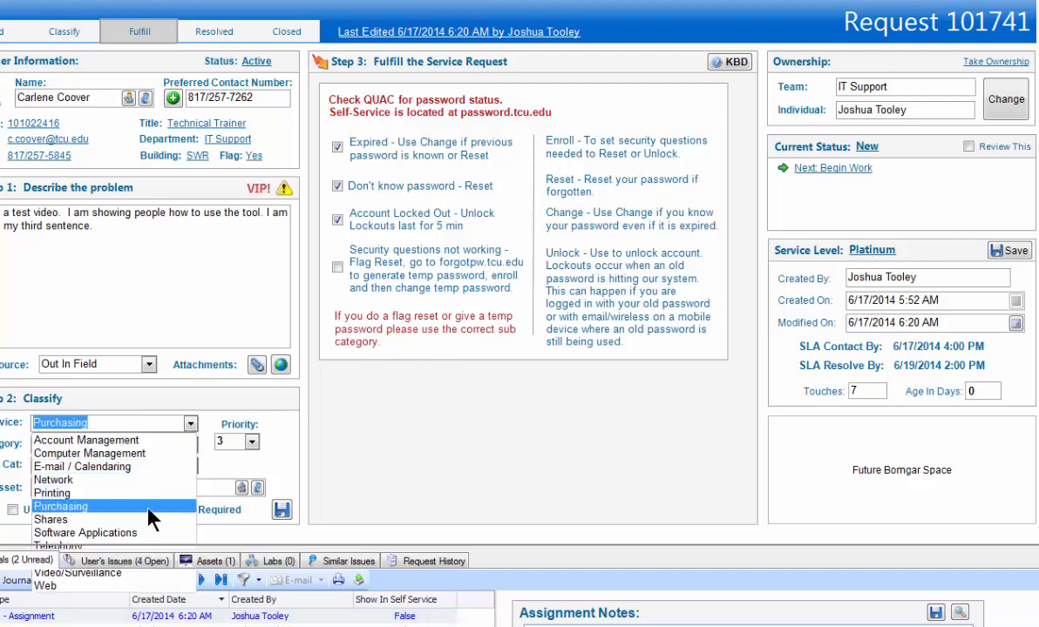
{"action": "left_click", "coordinate": [190, 445]}
{"action": "left_click", "coordinate": [178, 463]}
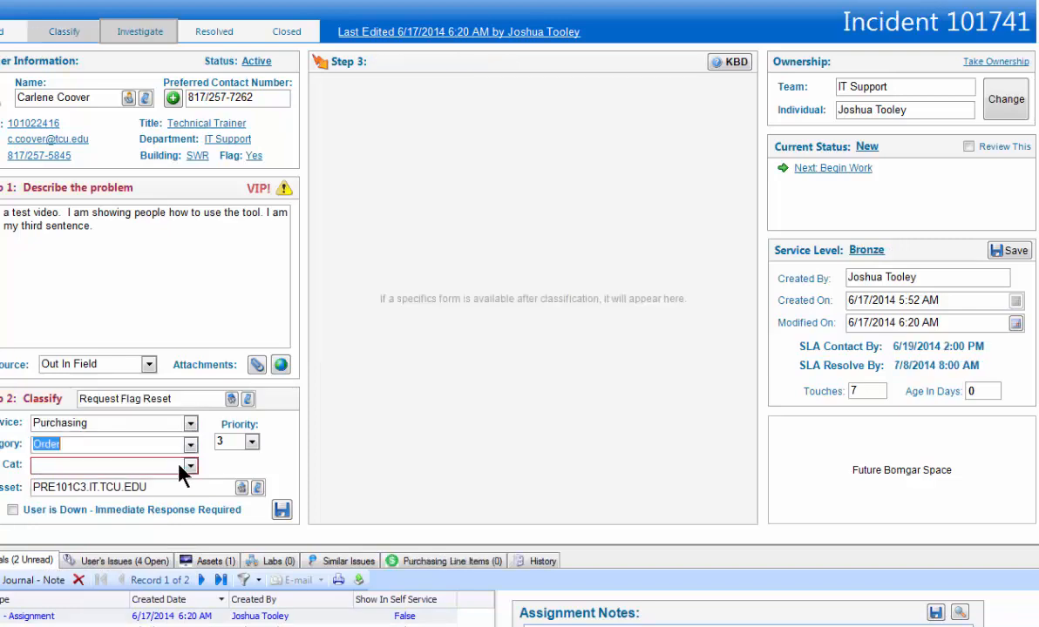
{"action": "left_click", "coordinate": [191, 466]}
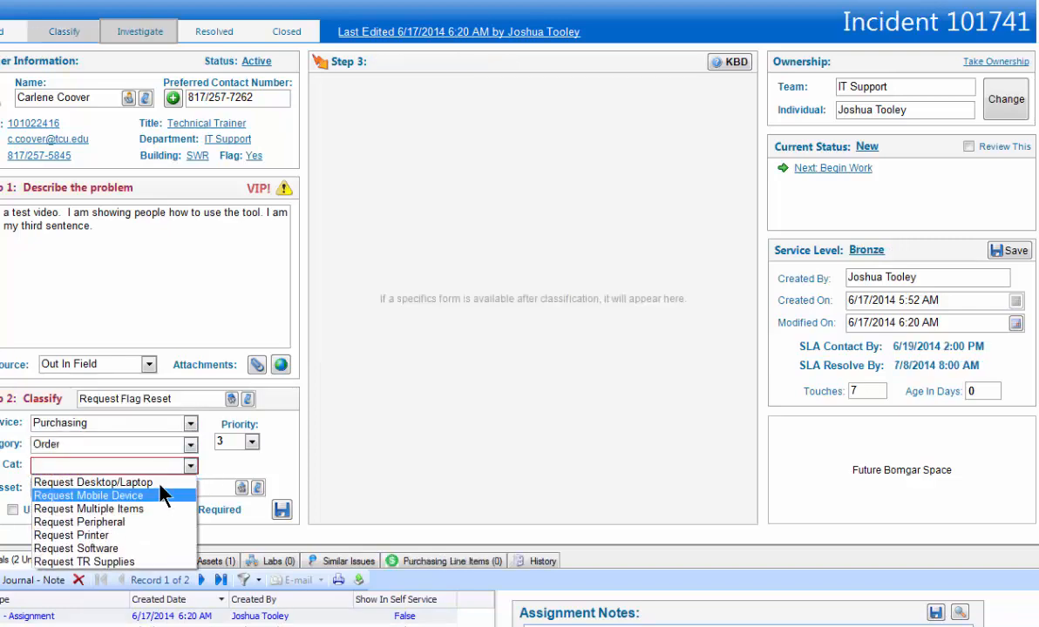
{"action": "left_click", "coordinate": [163, 484]}
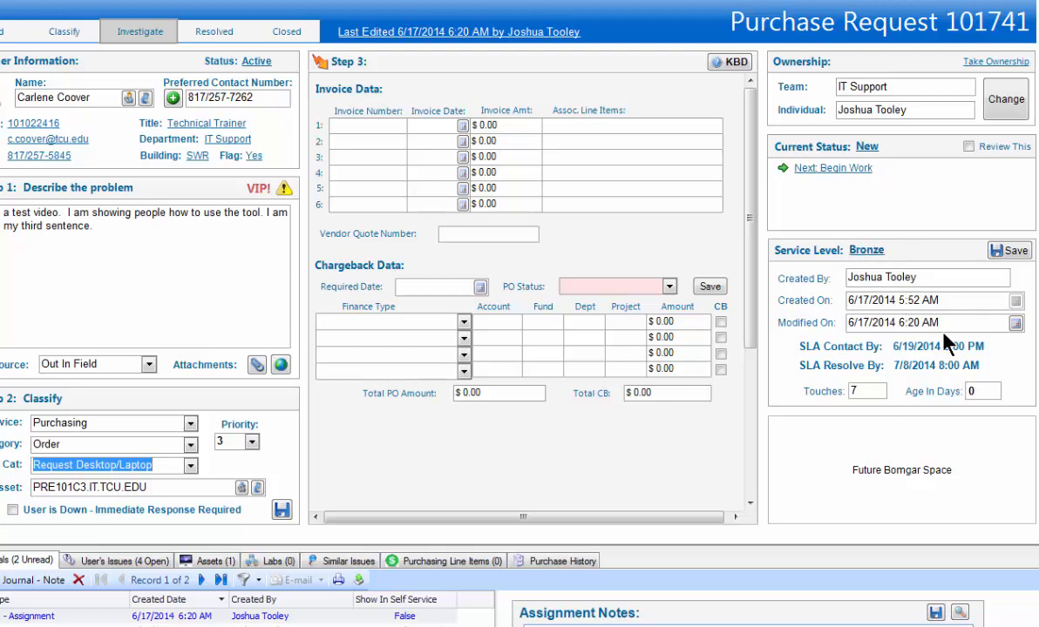
- Reclassify the record with service Account Management, category Password and subcategory Request Flag Reset
{"action": "left_click", "coordinate": [190, 423]}
{"action": "left_click", "coordinate": [157, 436]}
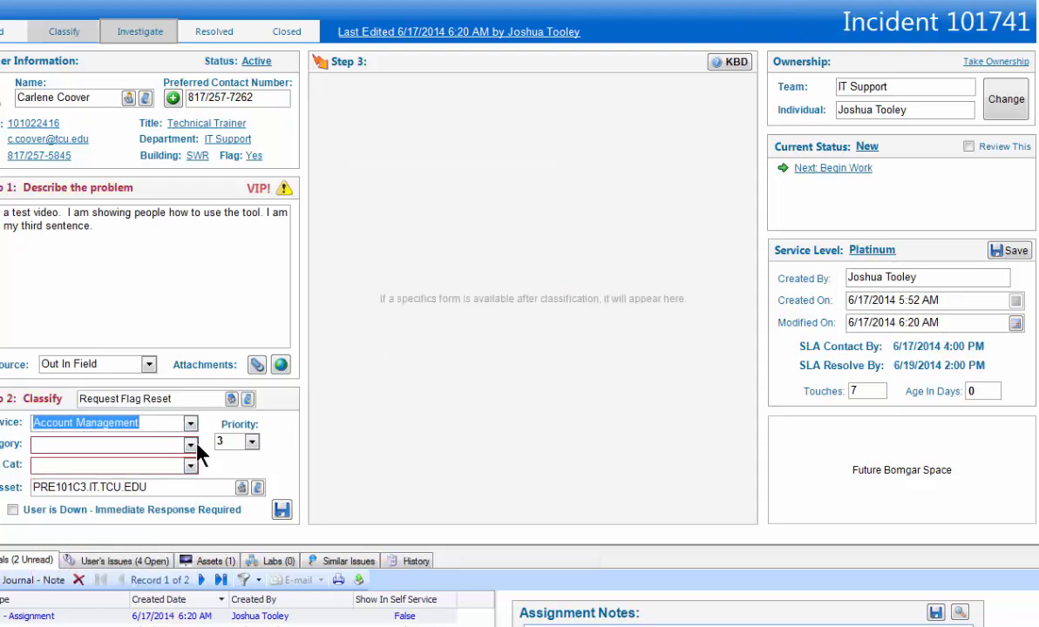
{"action": "left_click", "coordinate": [195, 445]}
{"action": "left_click", "coordinate": [155, 476]}
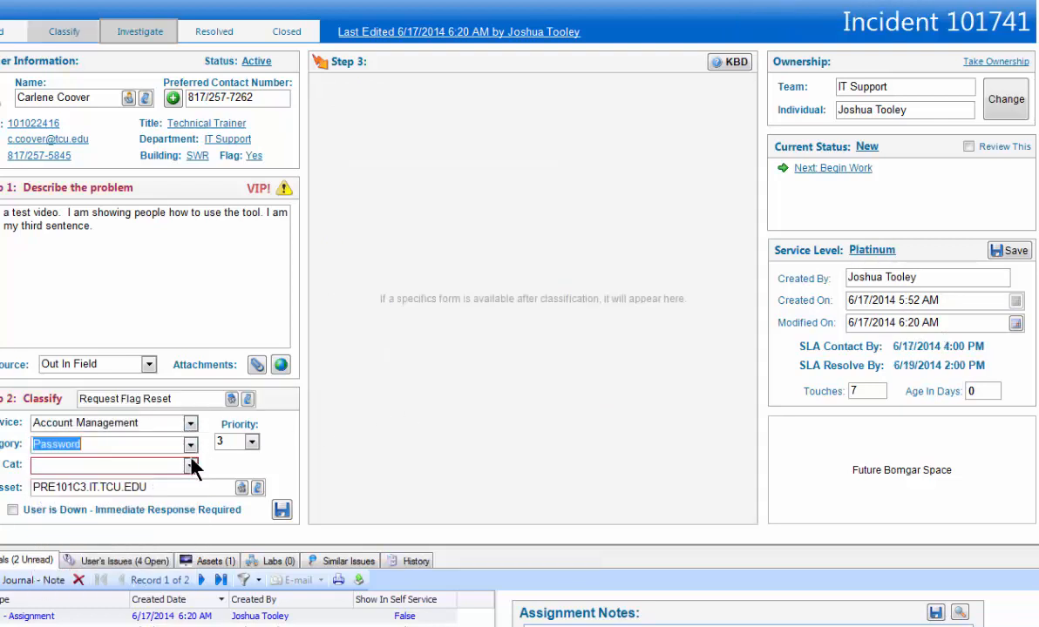
{"action": "left_click", "coordinate": [192, 466]}
{"action": "left_click", "coordinate": [157, 480]}
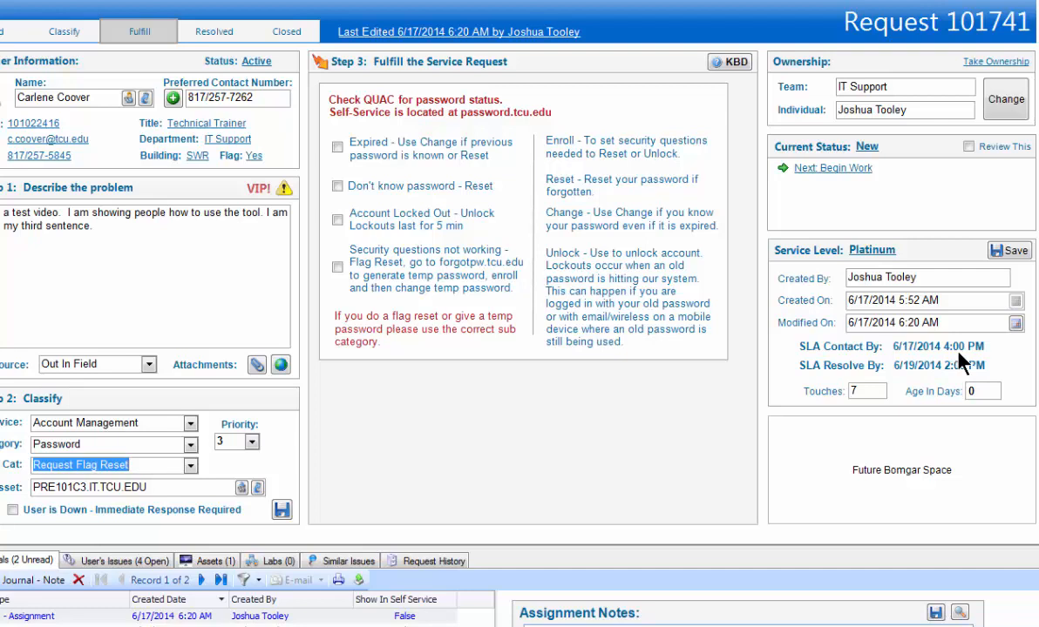
- Begin work on the request, and set it to pending with the reason Waiting On A Response
{"action": "left_click", "coordinate": [835, 170]}
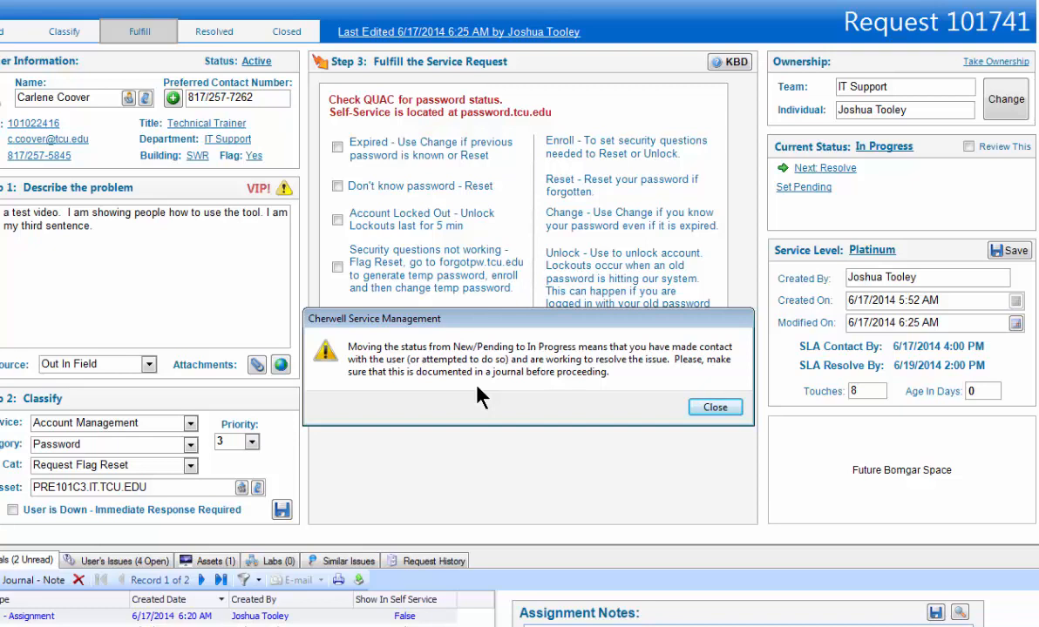
{"action": "left_click", "coordinate": [713, 407]}
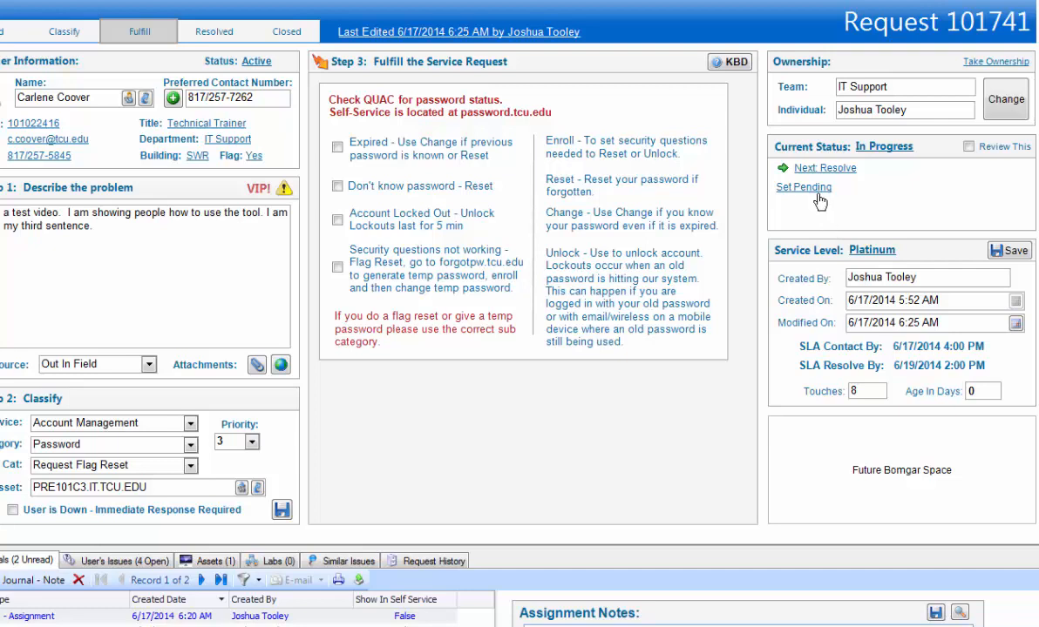
{"action": "left_click", "coordinate": [784, 187]}
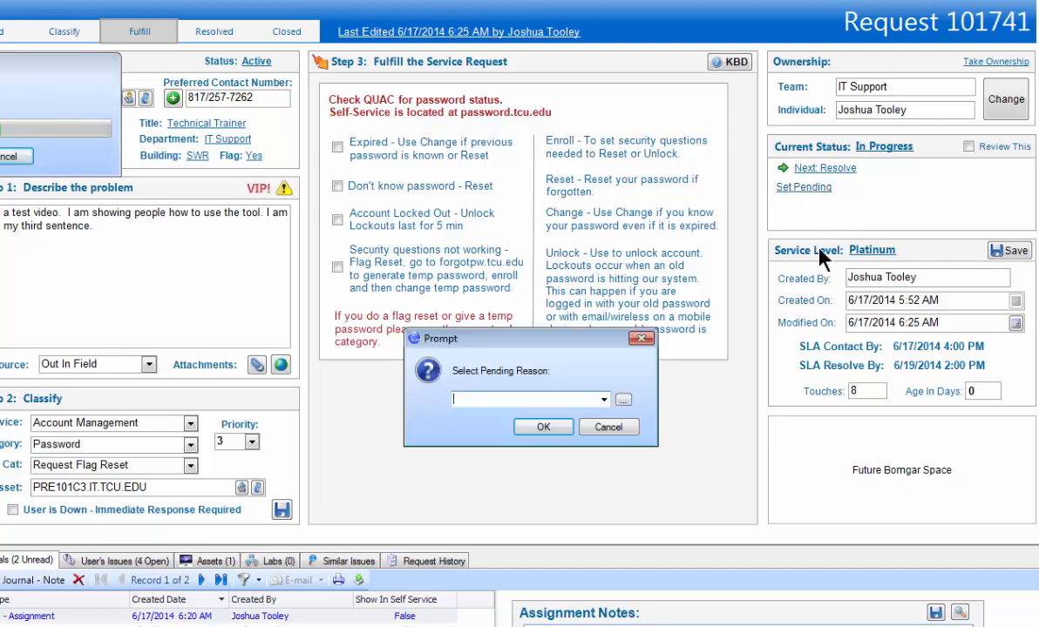
{"action": "left_click", "coordinate": [603, 400]}
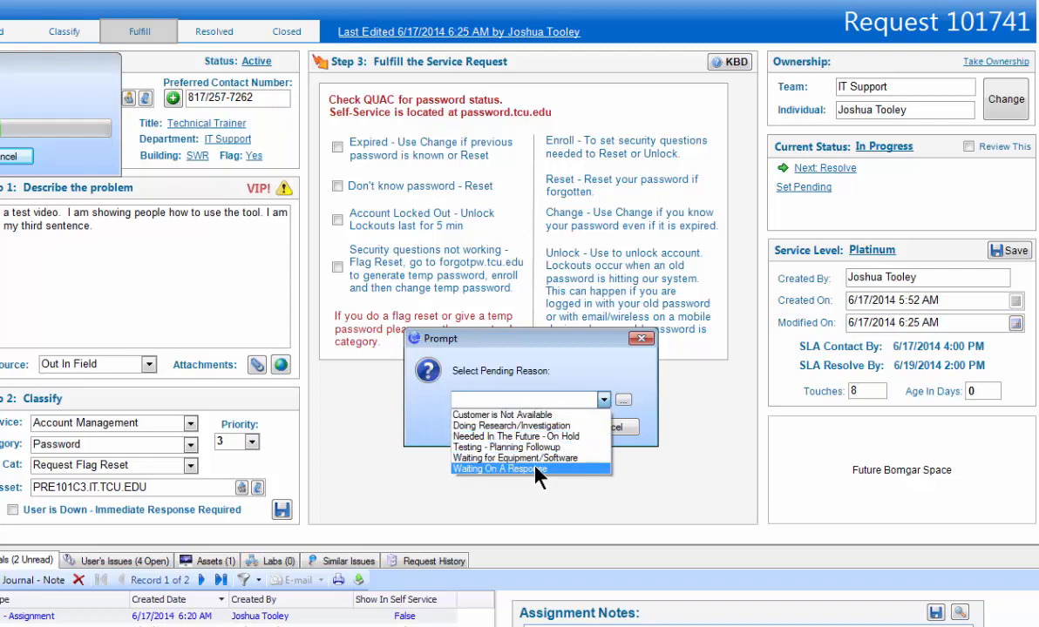
{"action": "left_click", "coordinate": [538, 470]}
{"action": "left_click", "coordinate": [540, 429]}
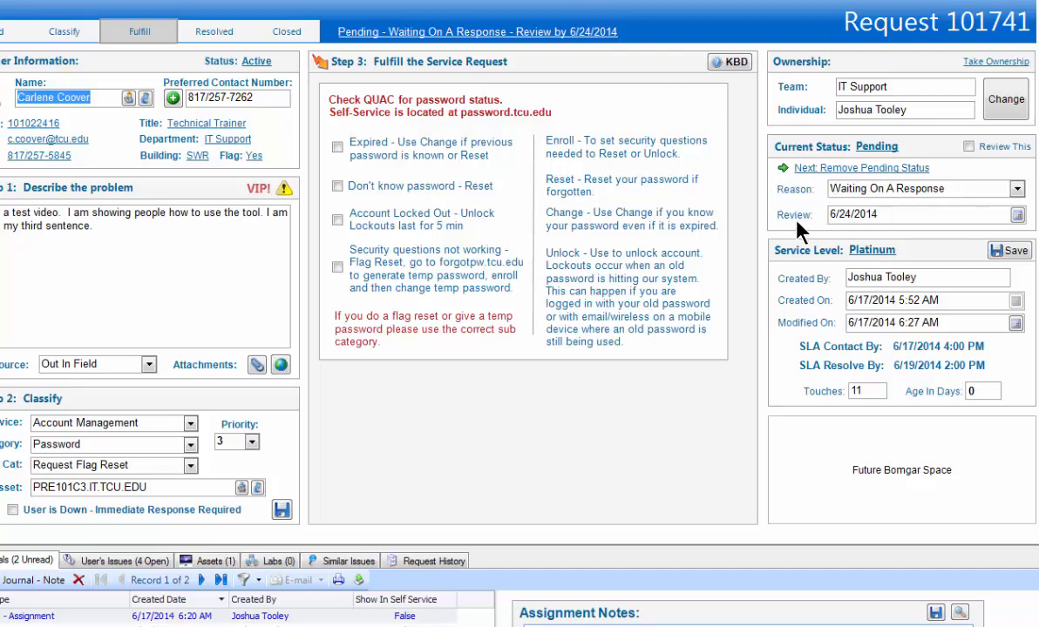
- Save the pending review date as 6/19/2014, and remove the request's pending status
{"action": "left_click", "coordinate": [1017, 214]}
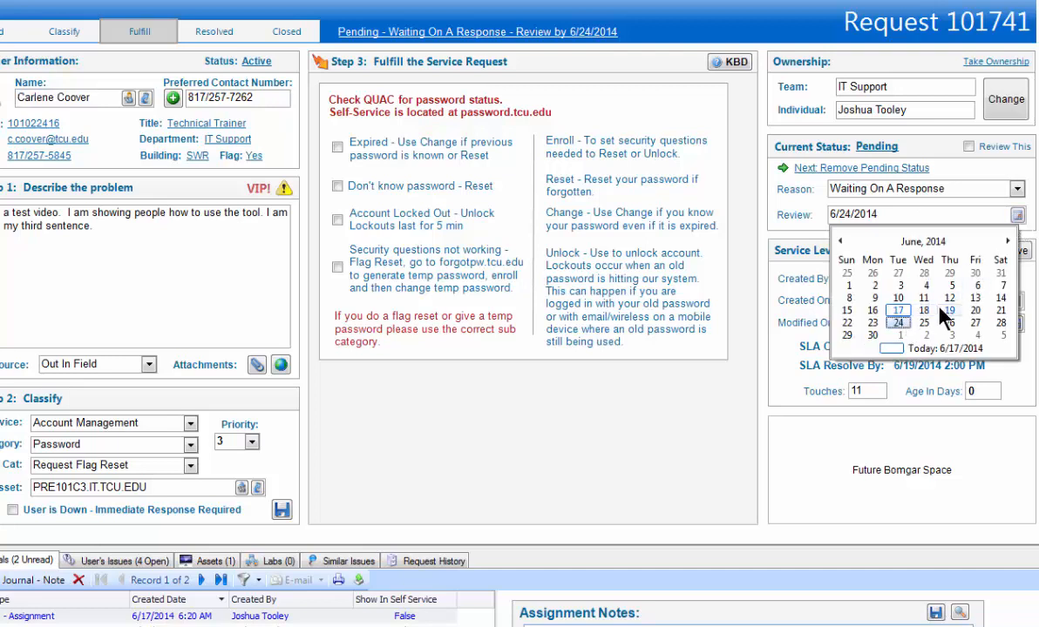
{"action": "left_click", "coordinate": [943, 311]}
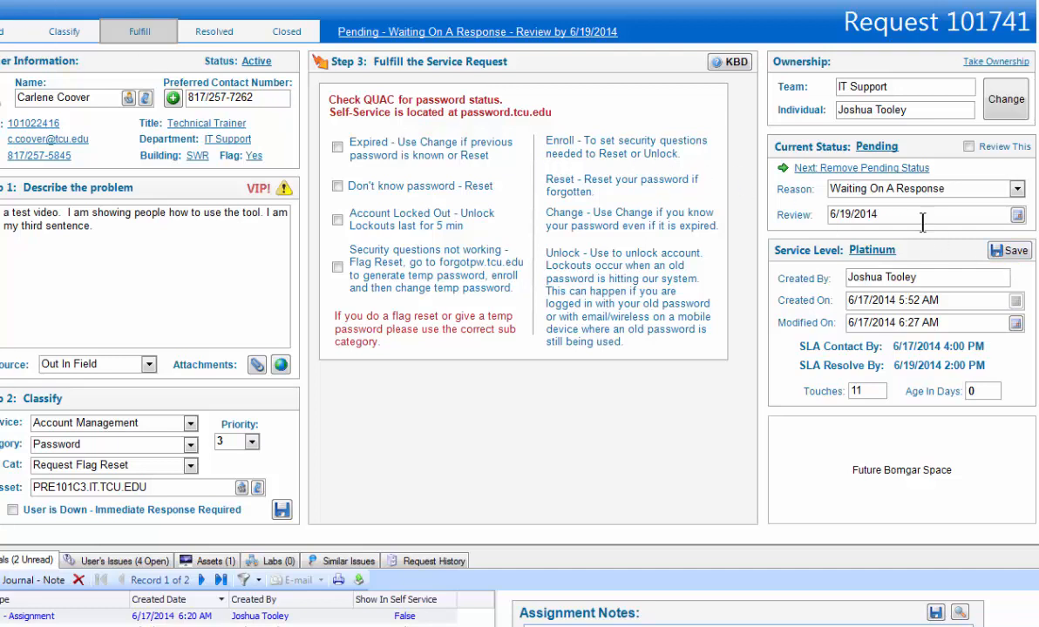
{"action": "left_click", "coordinate": [1026, 252]}
{"action": "left_click", "coordinate": [859, 169]}
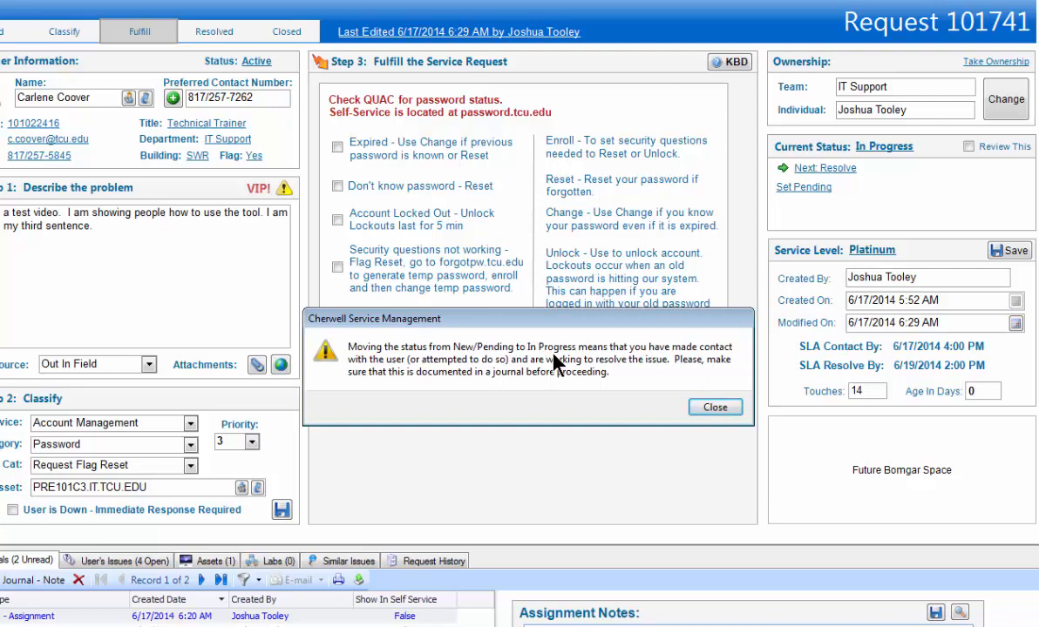
{"action": "left_click", "coordinate": [715, 408]}
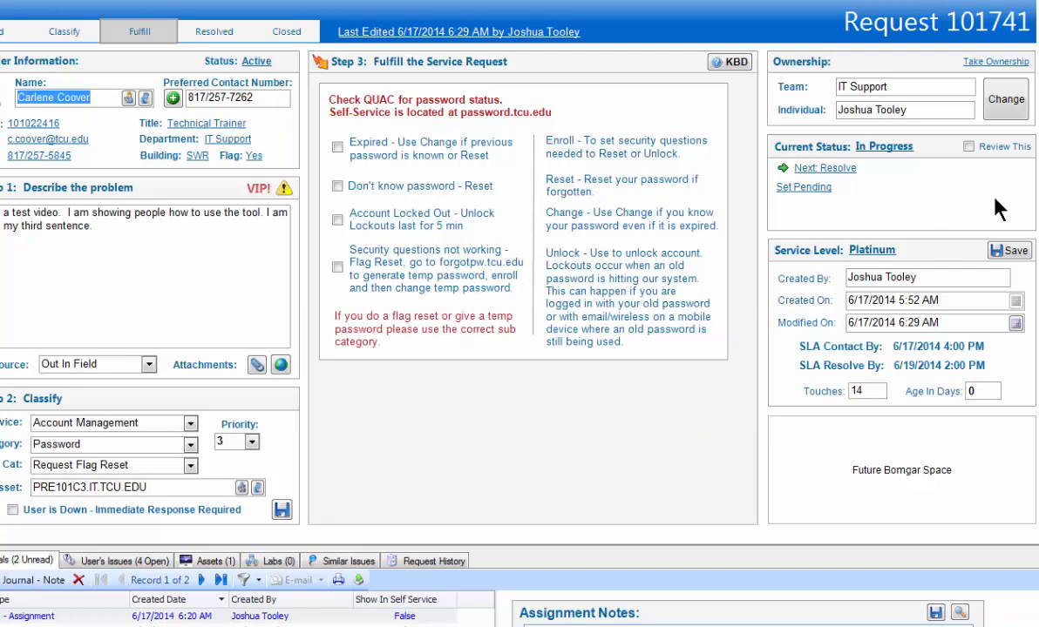
- Start resolving the request with the solution description "I did this and that and we fixed the problem."
{"action": "left_click", "coordinate": [815, 171]}
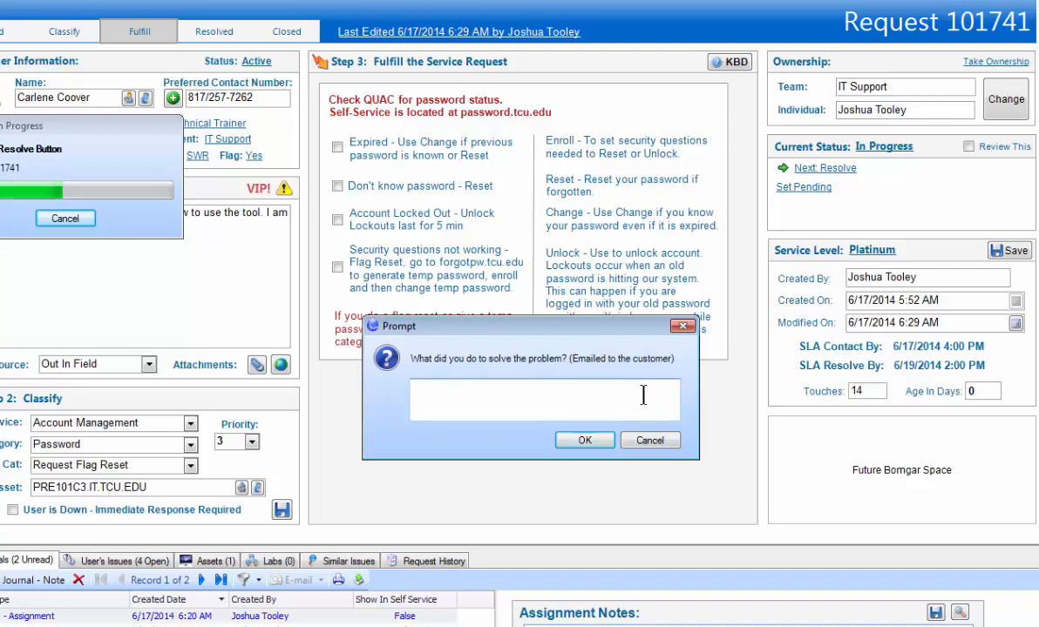
{"action": "type", "text": "I did this and that and we"}
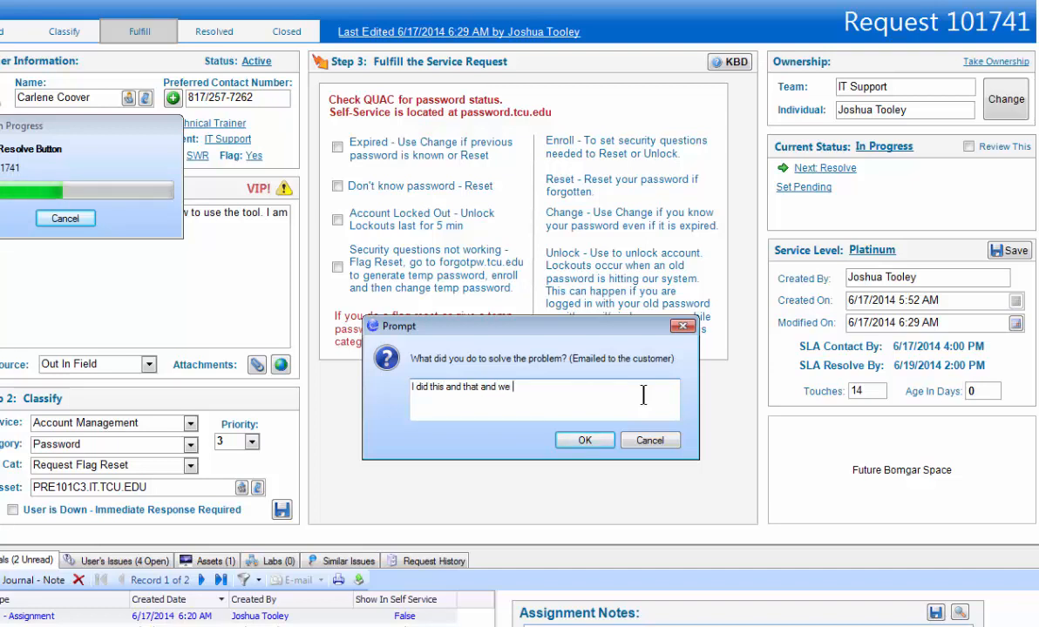
{"action": "type", "text": " fixed the problem."}
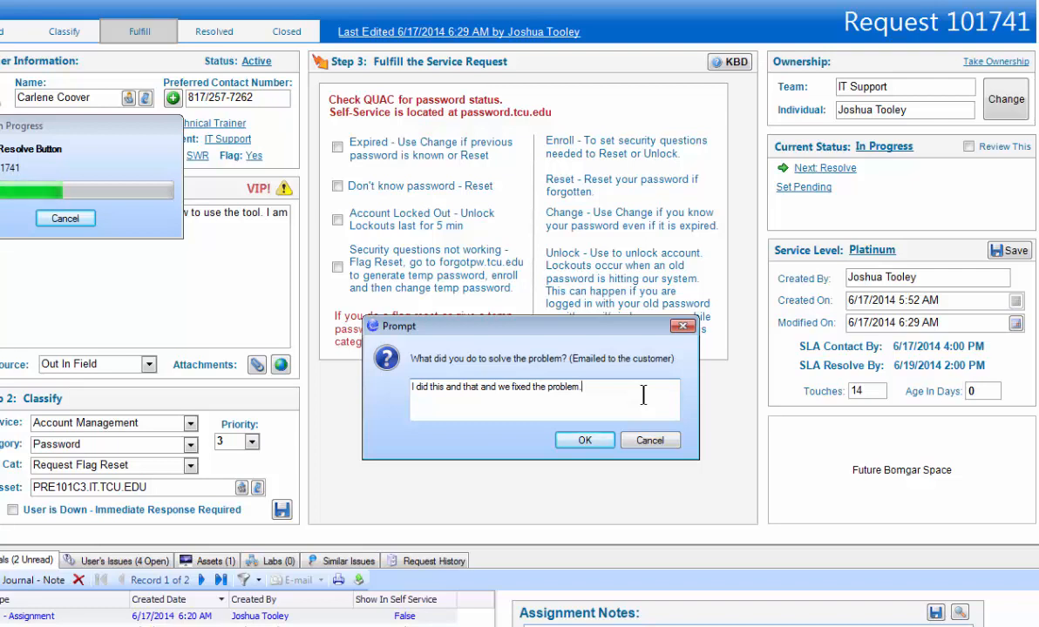
{"action": "left_click", "coordinate": [582, 439]}
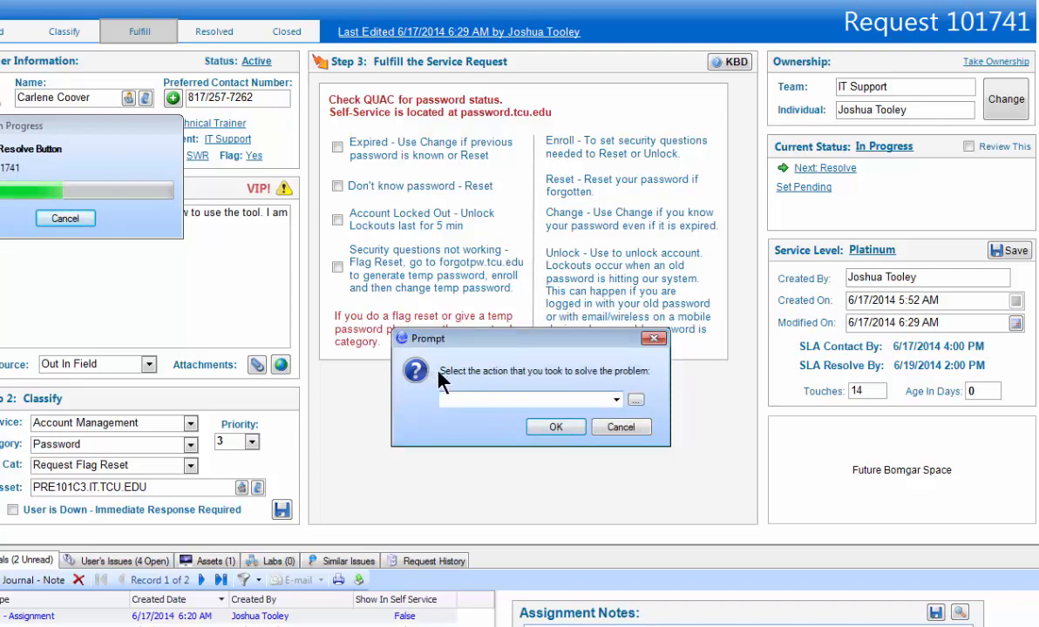
- Choose Processed Request as the action that solved the problem and complete the resolution
{"action": "left_click", "coordinate": [616, 400]}
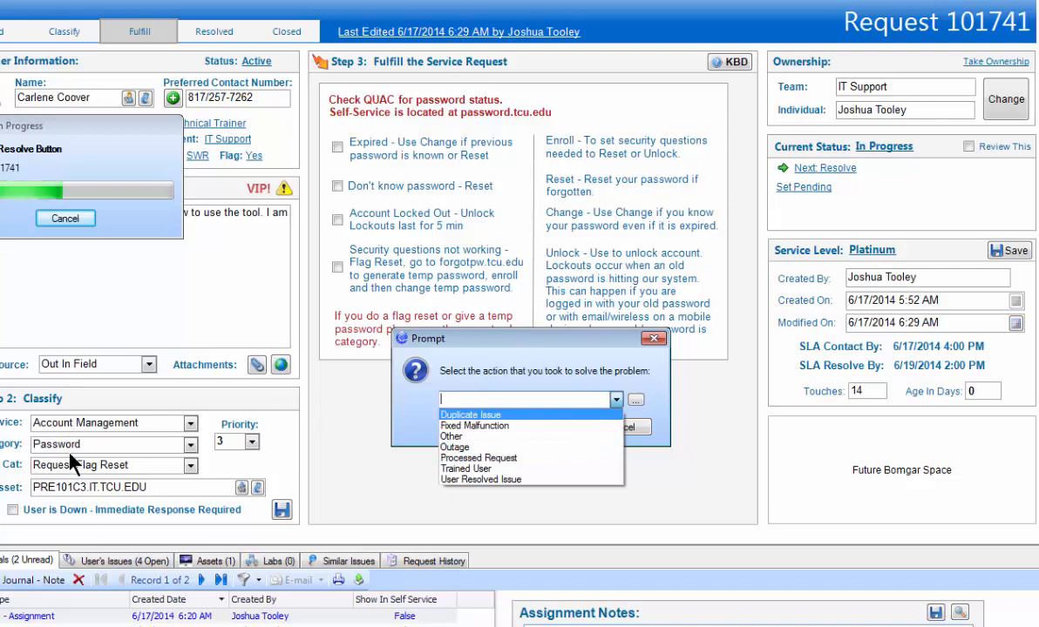
{"action": "left_click", "coordinate": [508, 459]}
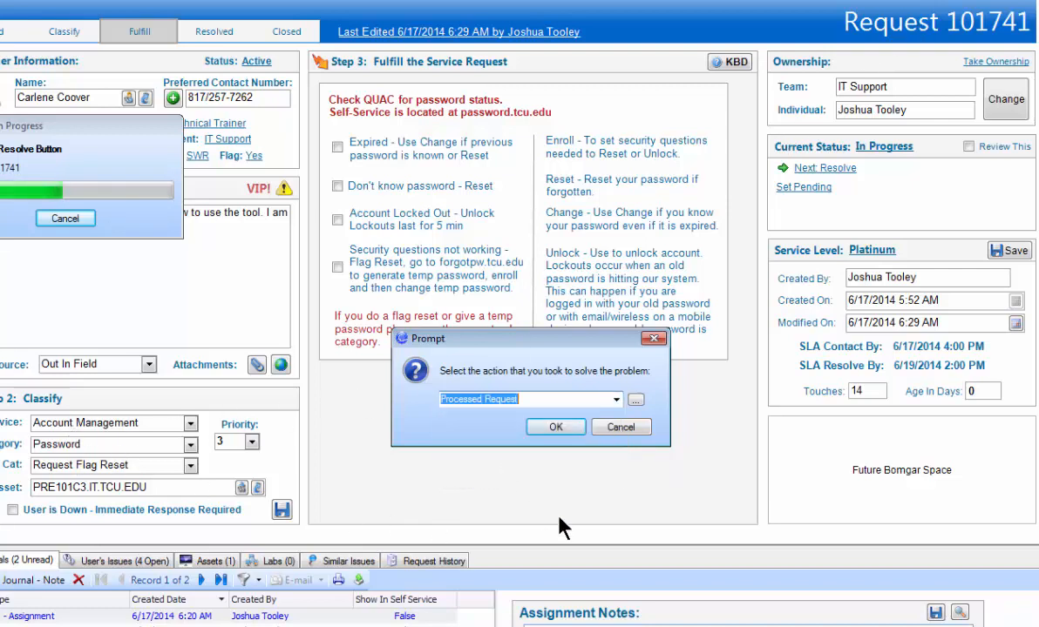
{"action": "left_click", "coordinate": [616, 399]}
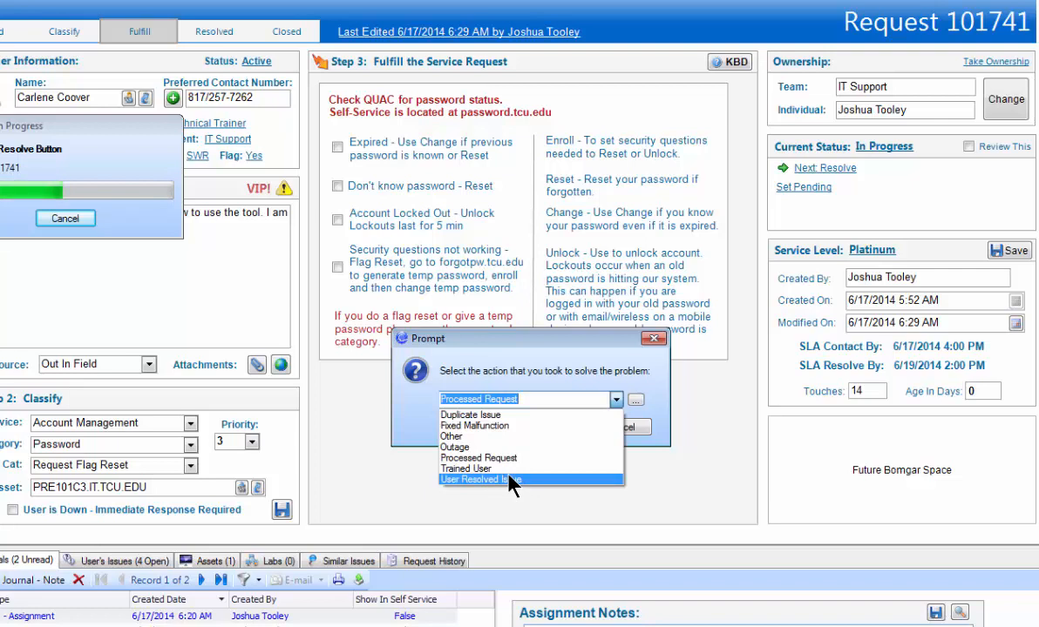
{"action": "left_click", "coordinate": [527, 459]}
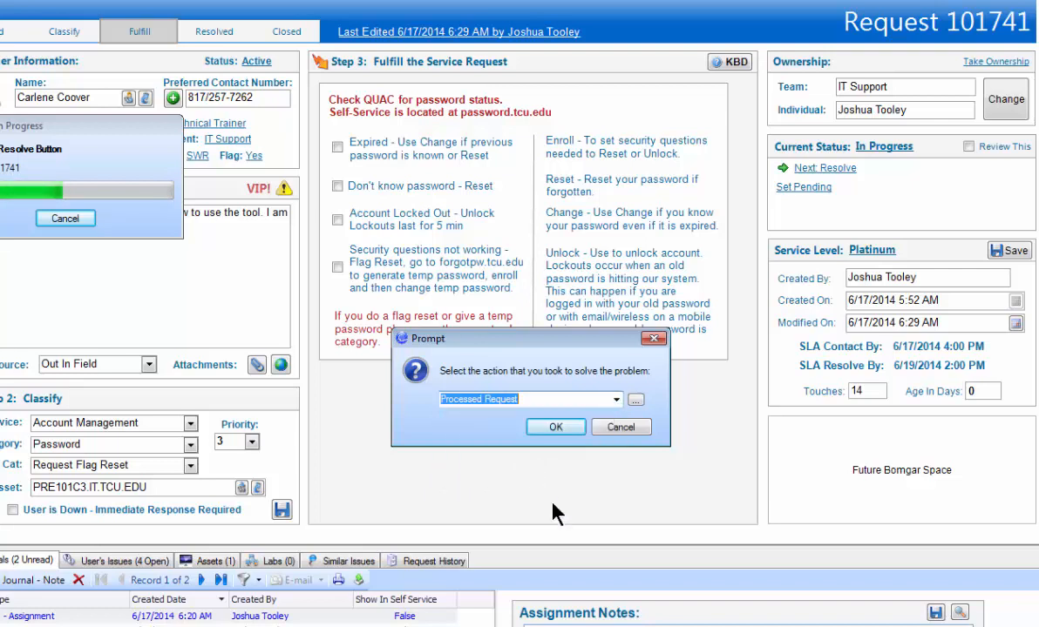
{"action": "left_click", "coordinate": [556, 427]}
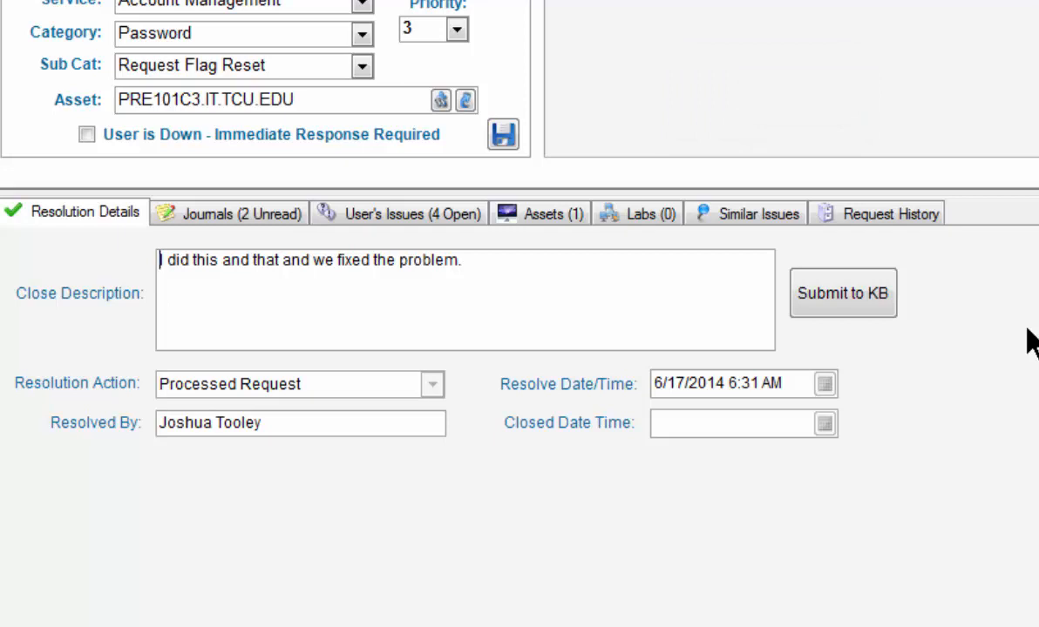
- Submit the resolution to the knowledge base with the short title "This is a Test"
{"action": "left_click", "coordinate": [864, 298]}
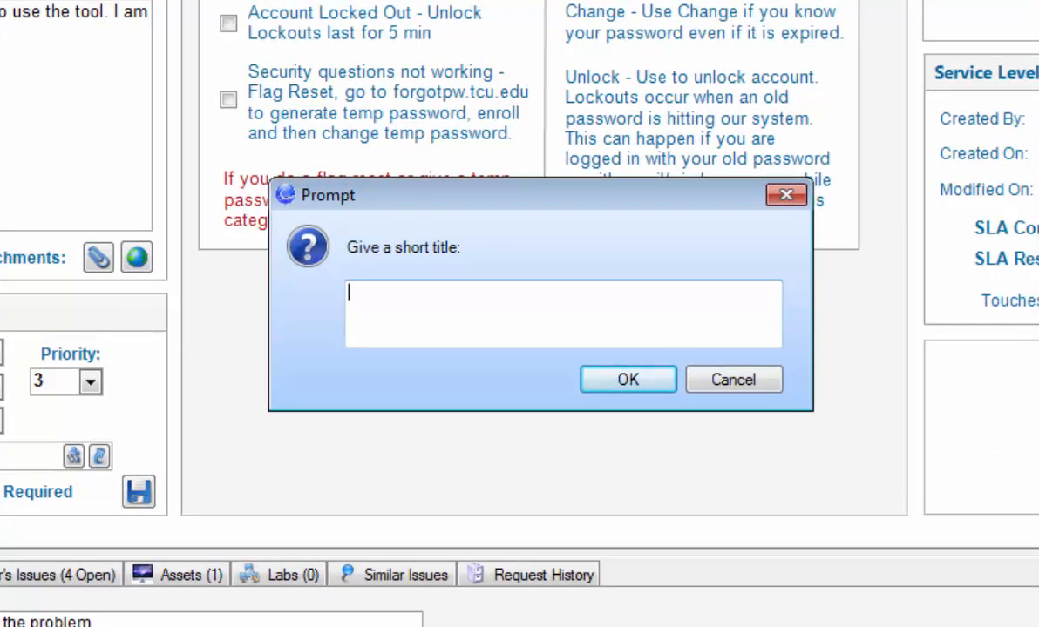
{"action": "type", "text": "This is a Test"}
{"action": "left_click", "coordinate": [626, 381]}
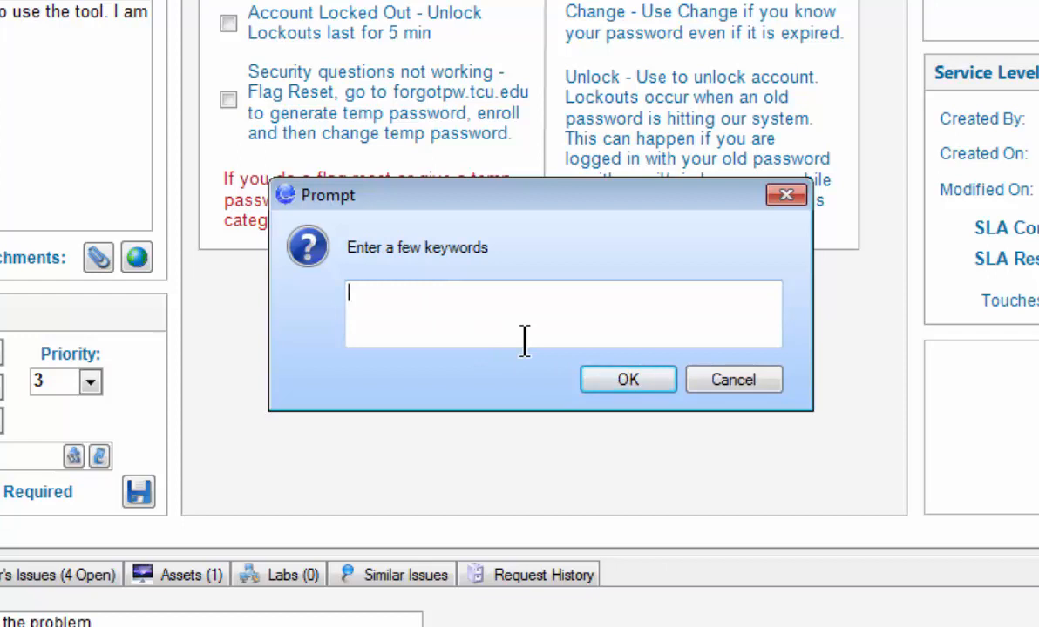
- Give the knowledge article the keywords "password, flag, reset, help" and the article type Basic Info
{"action": "type", "text": "password, fla"}
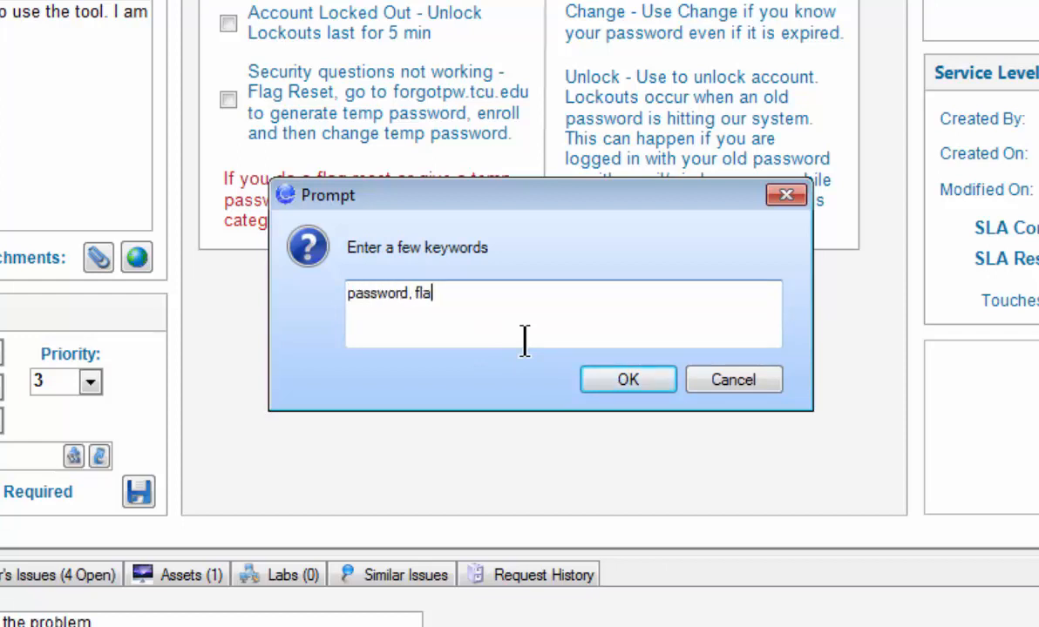
{"action": "type", "text": "g, reset, help"}
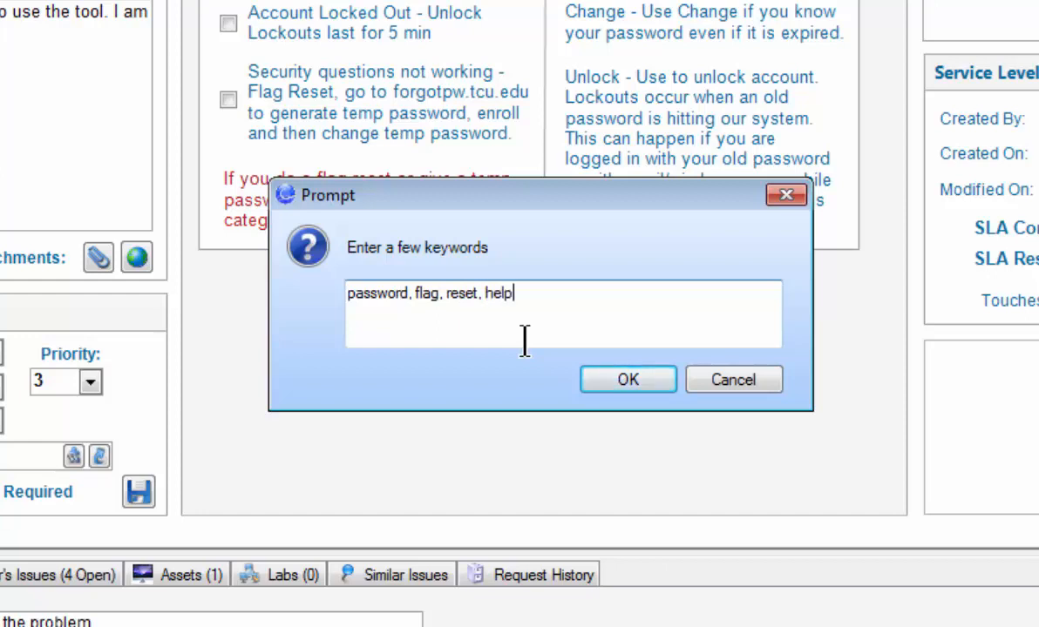
{"action": "left_click", "coordinate": [595, 383]}
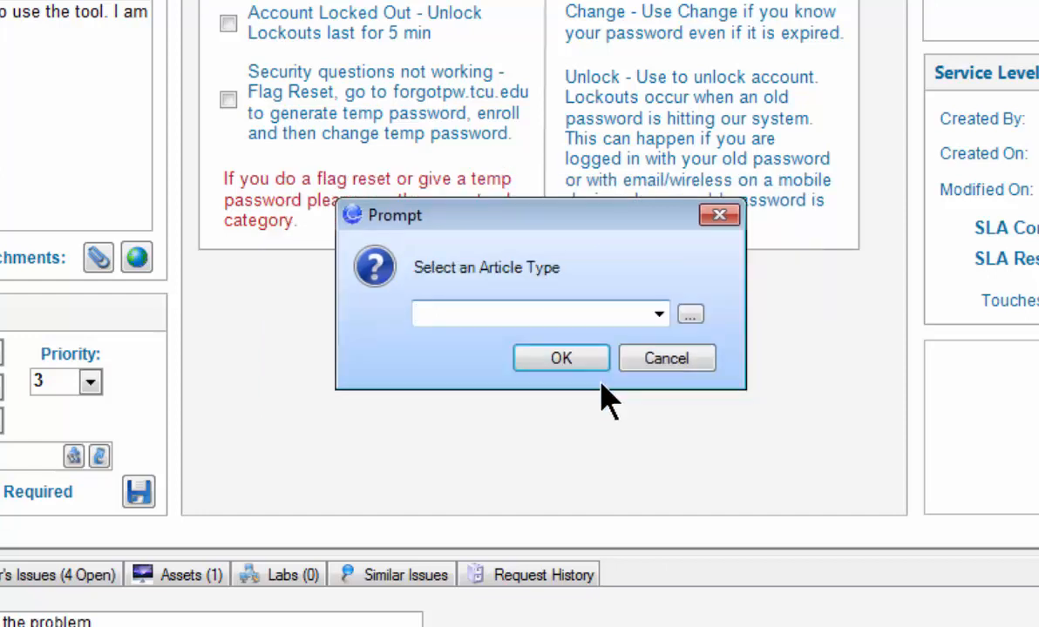
{"action": "left_click", "coordinate": [657, 314]}
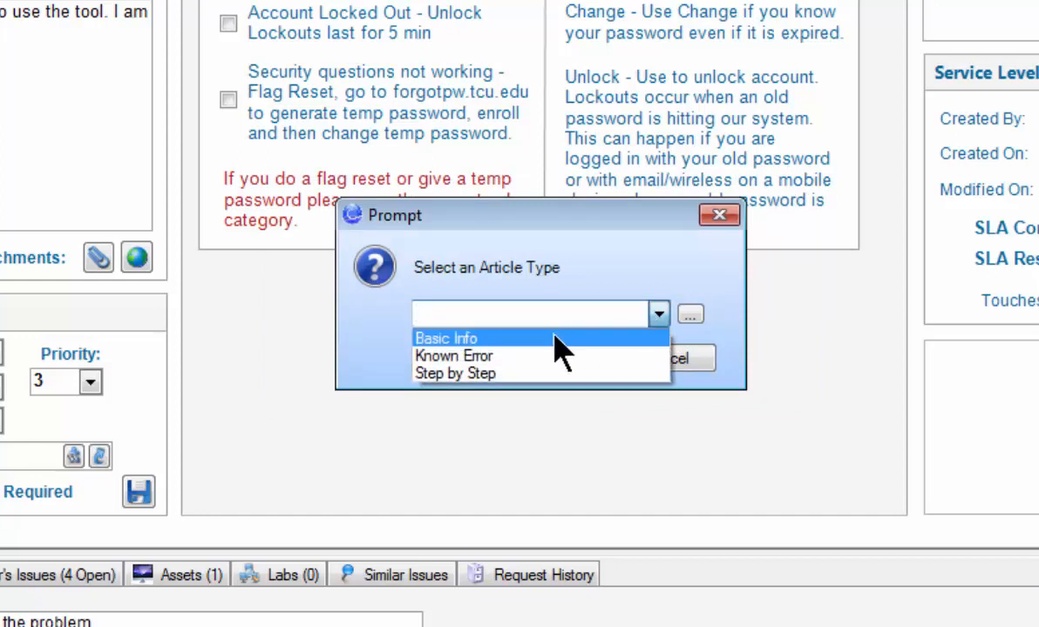
{"action": "left_click", "coordinate": [520, 340]}
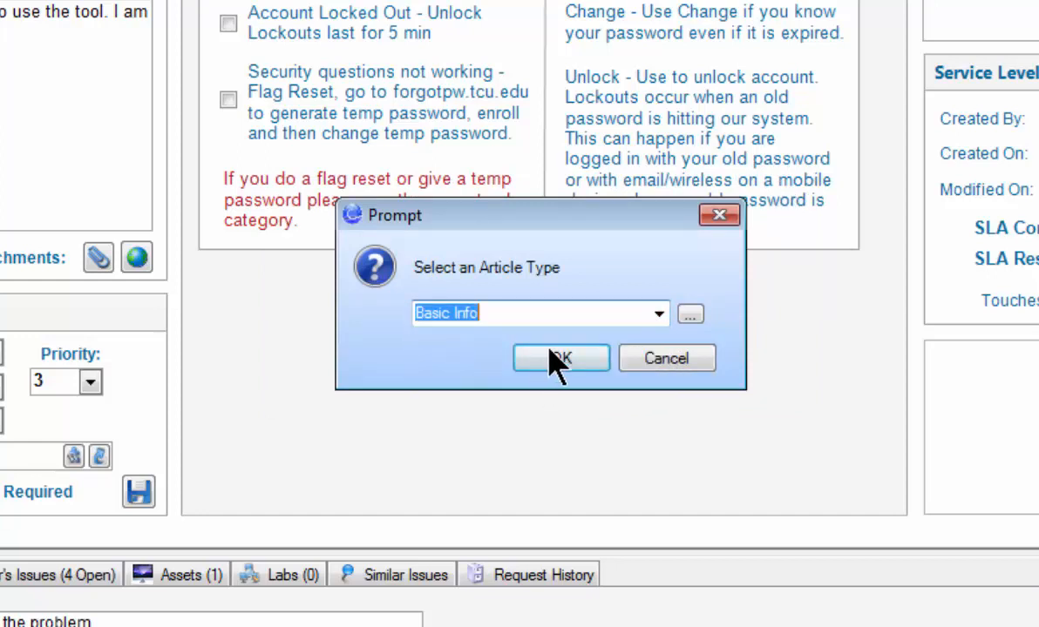
{"action": "left_click", "coordinate": [553, 357]}
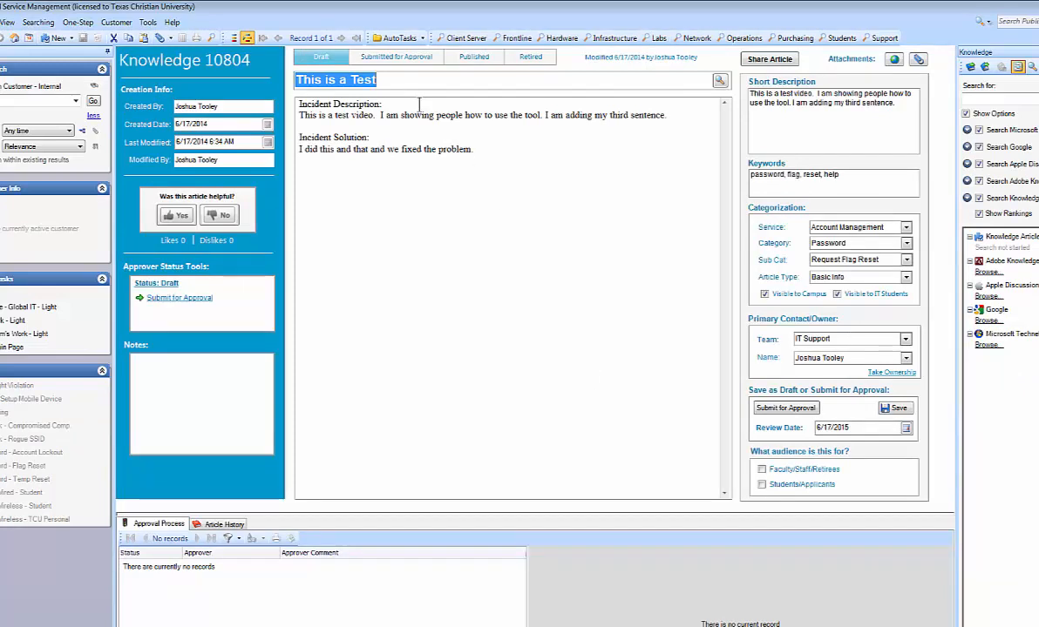
{"action": "left_click_drag", "start_coordinate": [390, 103], "coordinate": [575, 126]}
{"action": "left_click", "coordinate": [542, 132]}
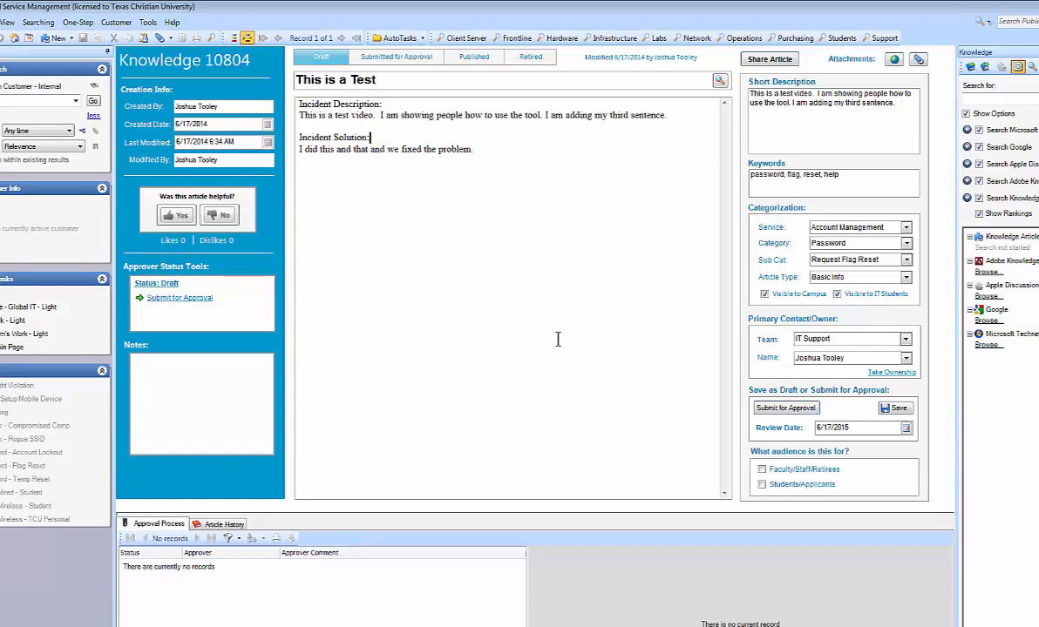
- Open the flagged service request created 5/27/2014 11:12 AM from the unread items in My Work
{"action": "left_click", "coordinate": [13, 38]}
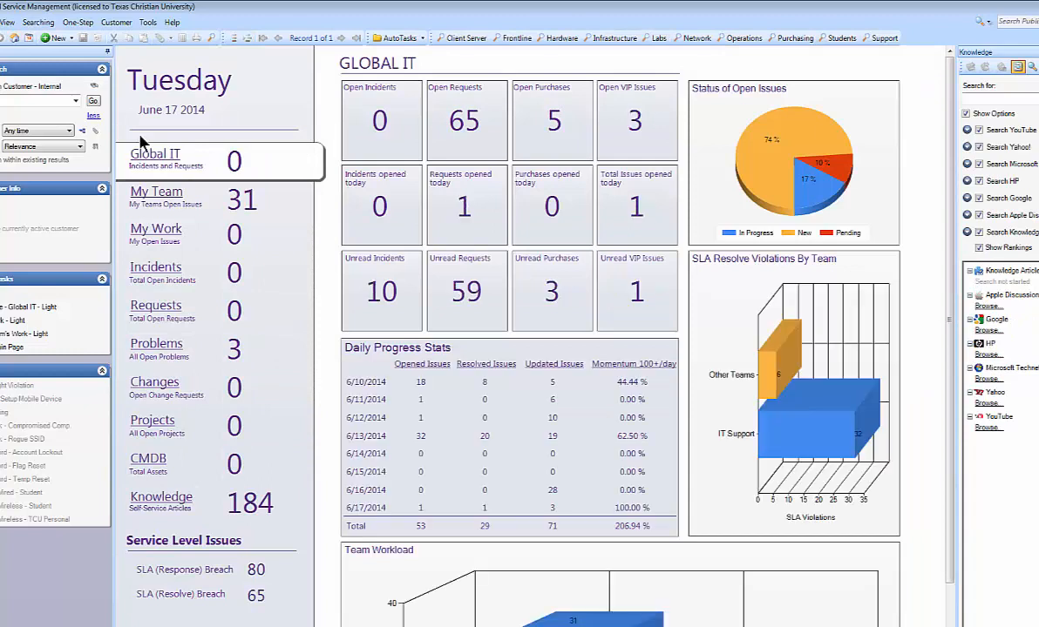
{"action": "left_click", "coordinate": [157, 229]}
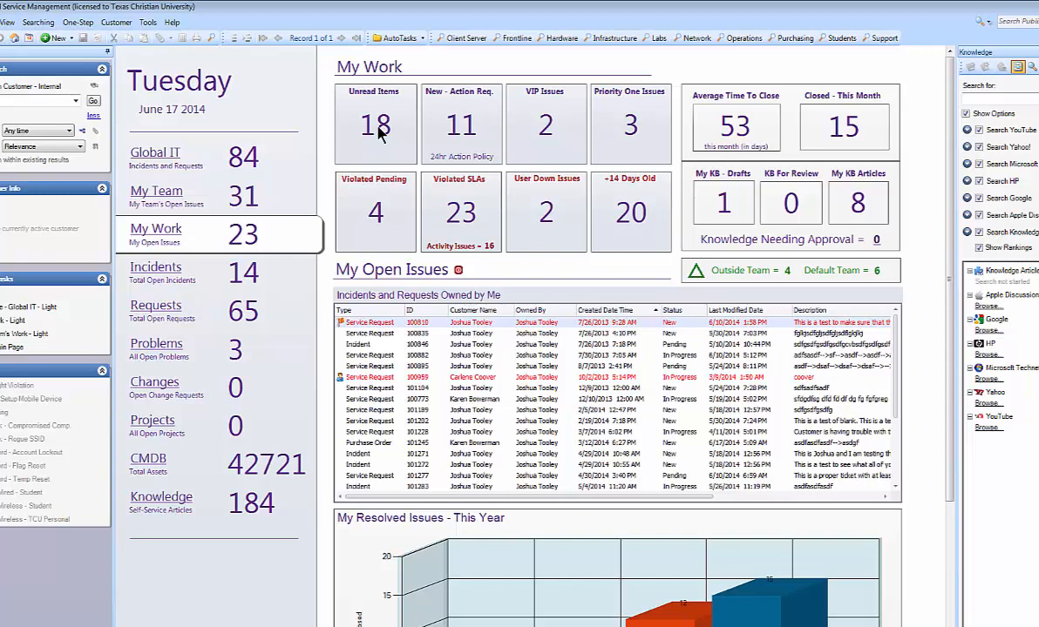
{"action": "left_click", "coordinate": [376, 126]}
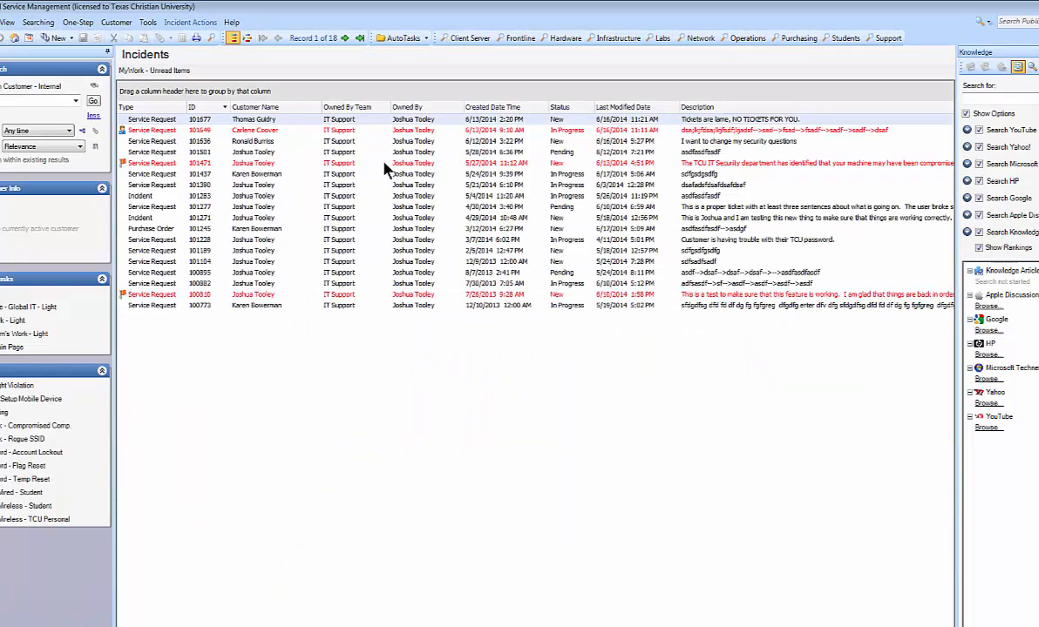
{"action": "left_click", "coordinate": [383, 163]}
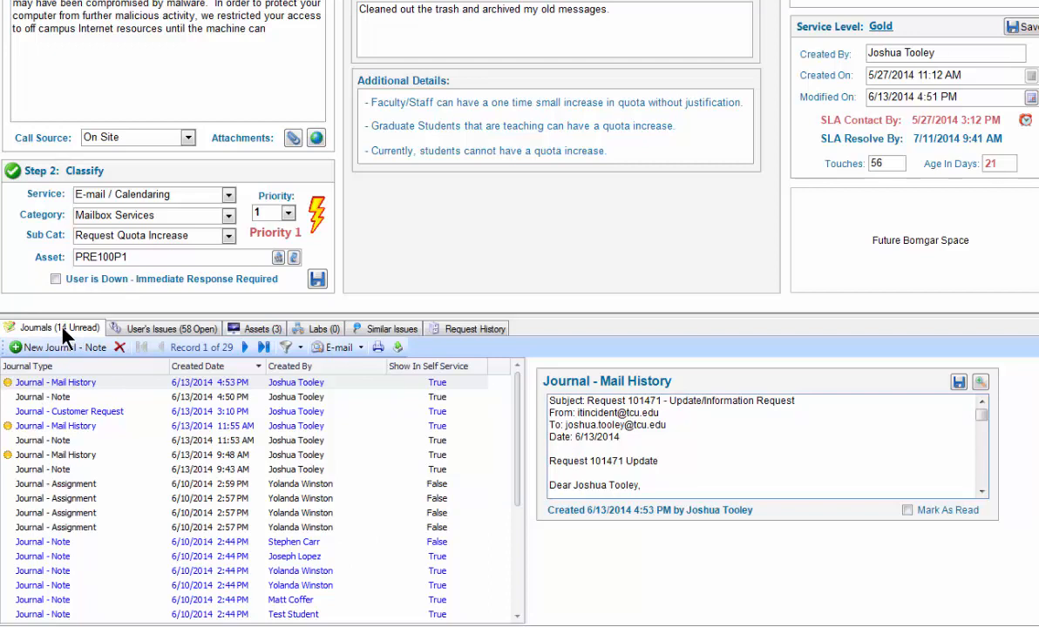
- Mark the 6/13/2014 9:48 AM mail history journal as unread and set it back to read
{"action": "left_click", "coordinate": [68, 457]}
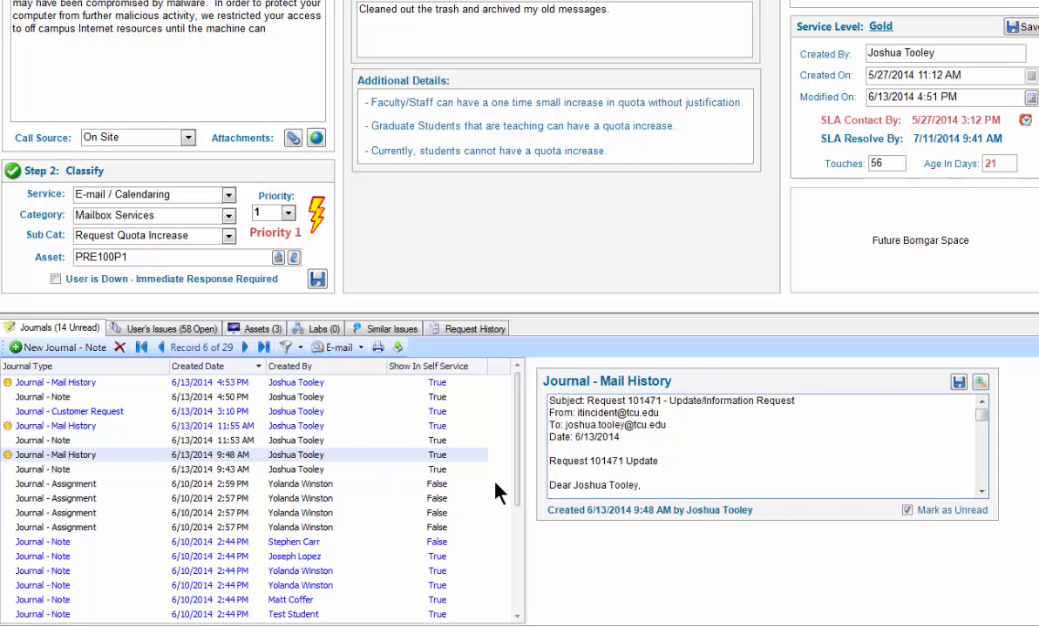
{"action": "left_click", "coordinate": [906, 511]}
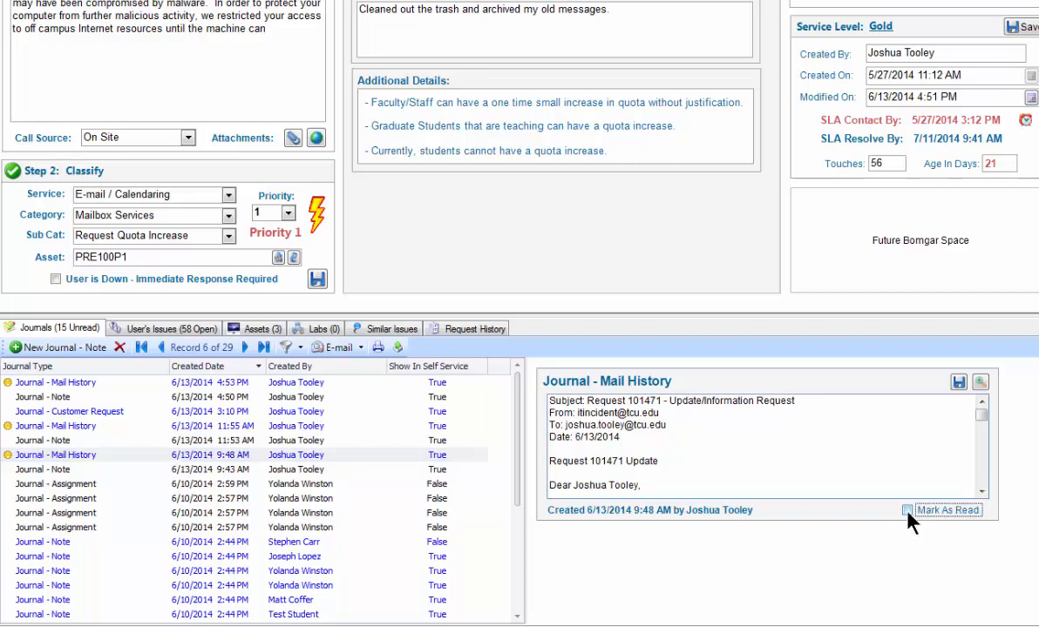
{"action": "left_click", "coordinate": [907, 511]}
- Read the 6/13/2014 4:53 PM mail history message in the zoomed view at 130%, and mark the journal as read
{"action": "left_click", "coordinate": [48, 382]}
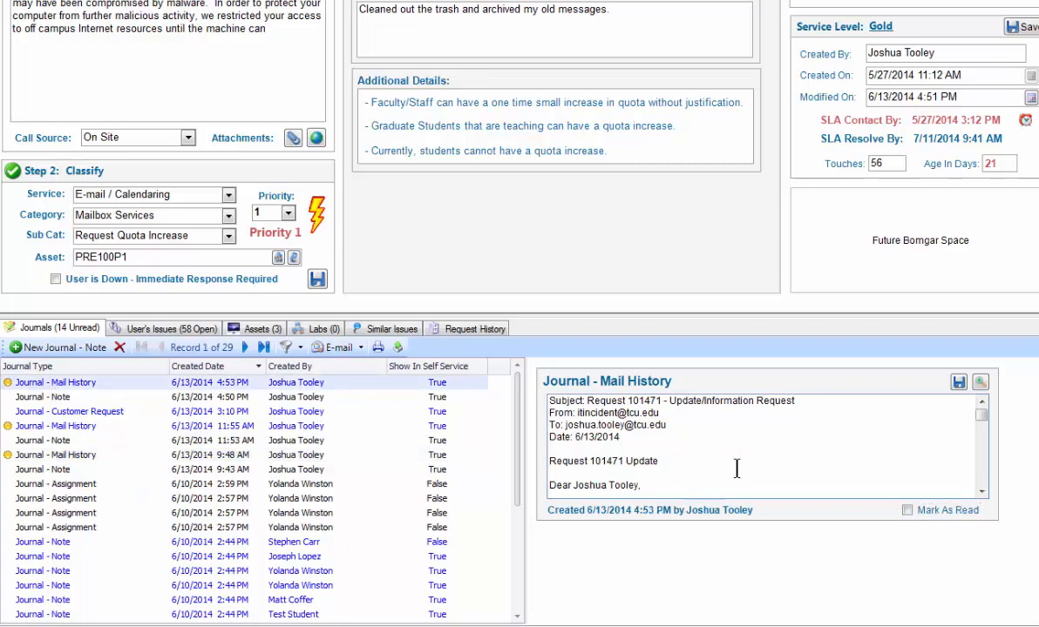
{"action": "scroll", "coordinate": [979, 453], "scroll_direction": "down", "scroll_amount": 5}
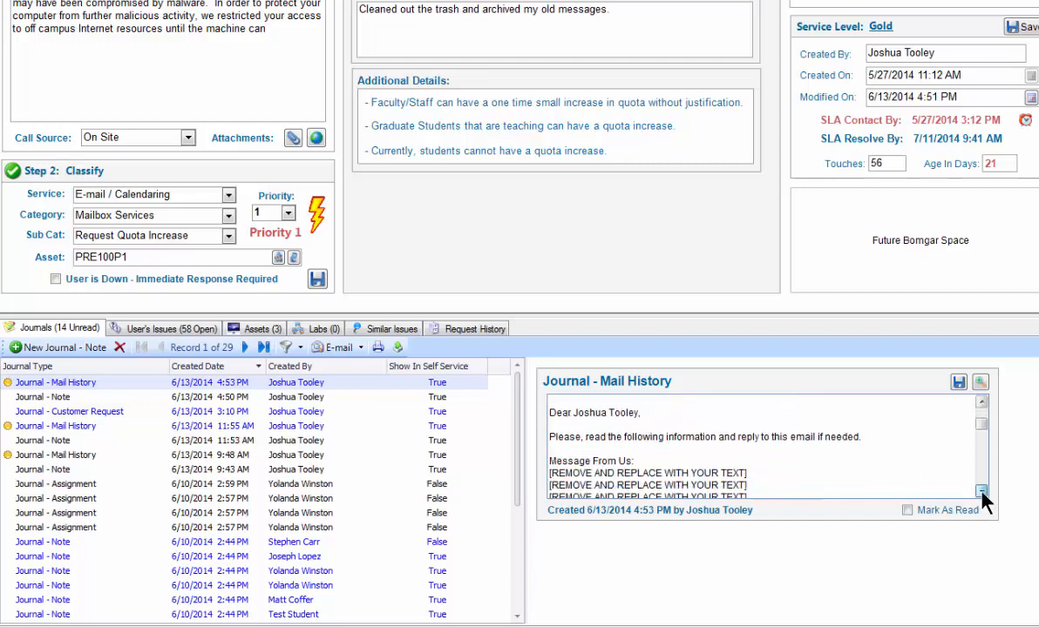
{"action": "scroll", "coordinate": [978, 440], "scroll_direction": "up", "scroll_amount": 5}
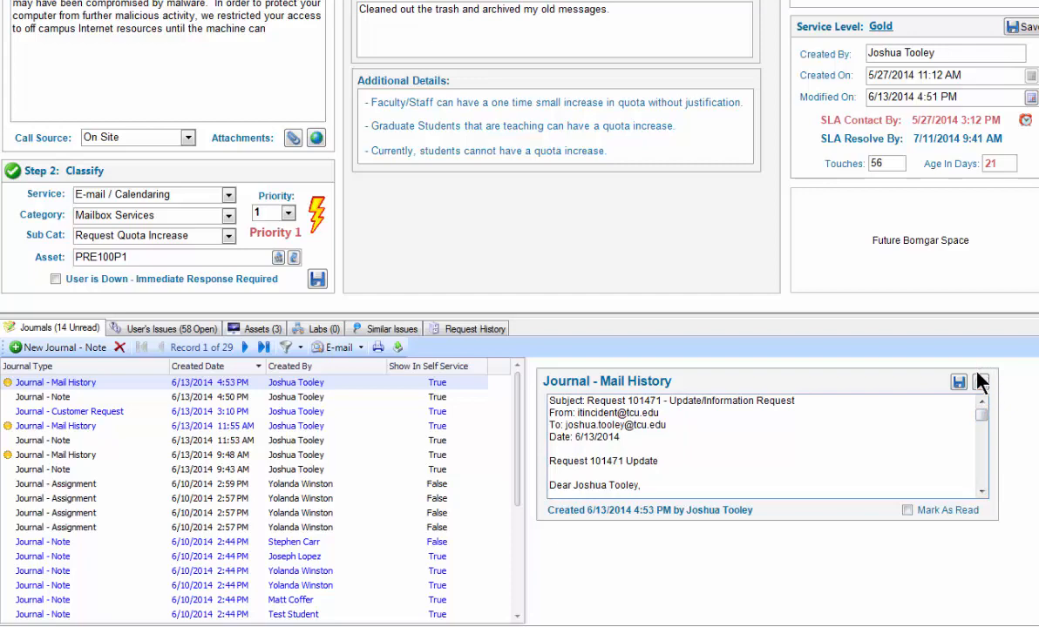
{"action": "left_click", "coordinate": [980, 382]}
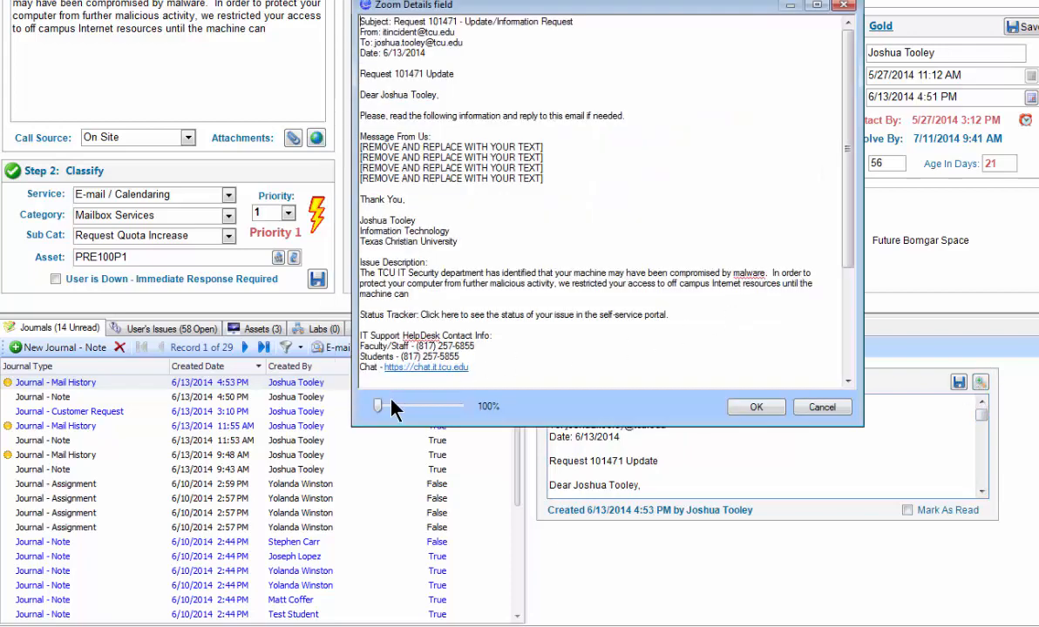
{"action": "left_click_drag", "start_coordinate": [376, 405], "coordinate": [390, 407]}
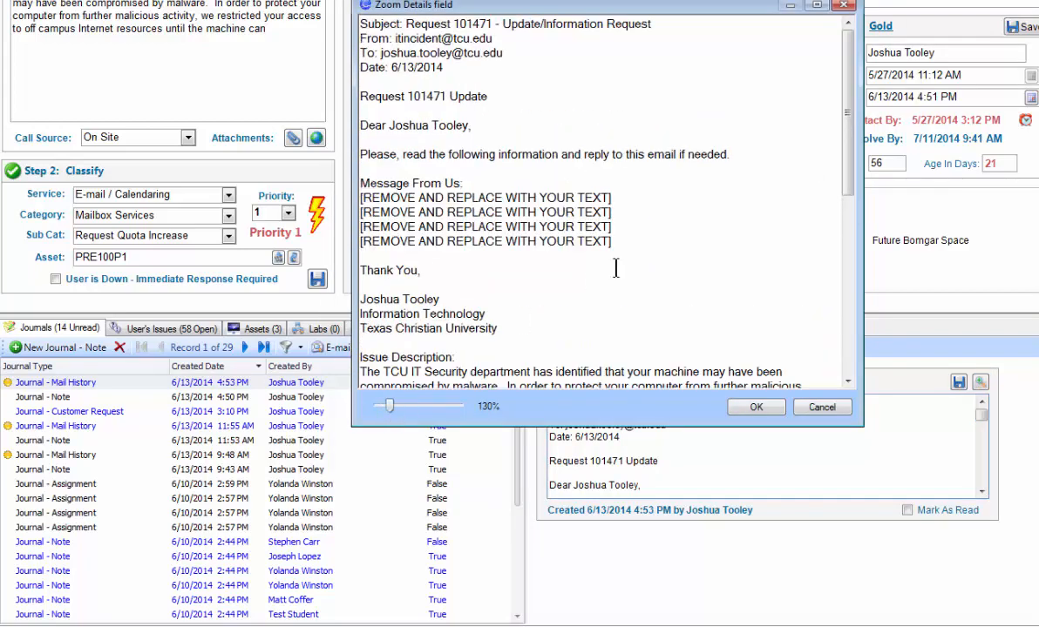
{"action": "left_click_drag", "start_coordinate": [847, 146], "coordinate": [851, 217]}
{"action": "left_click", "coordinate": [846, 6]}
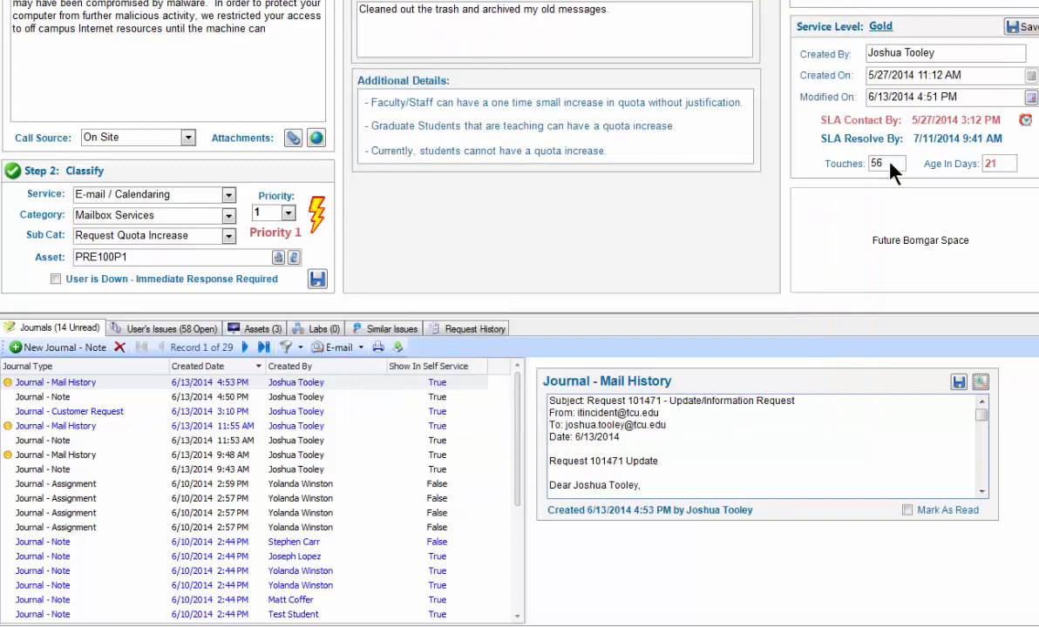
{"action": "left_click", "coordinate": [907, 511]}
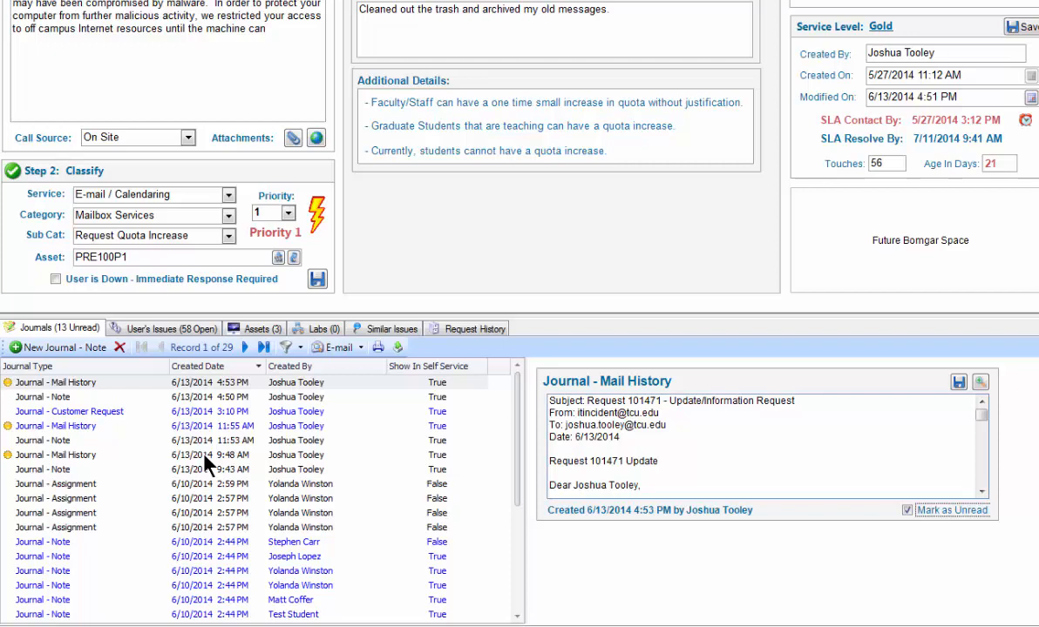
- Look through the 6/13/2014 journals: the 4:50 PM note, the 3:10 PM customer request and the 11:55 AM mail history
{"action": "left_click", "coordinate": [78, 398]}
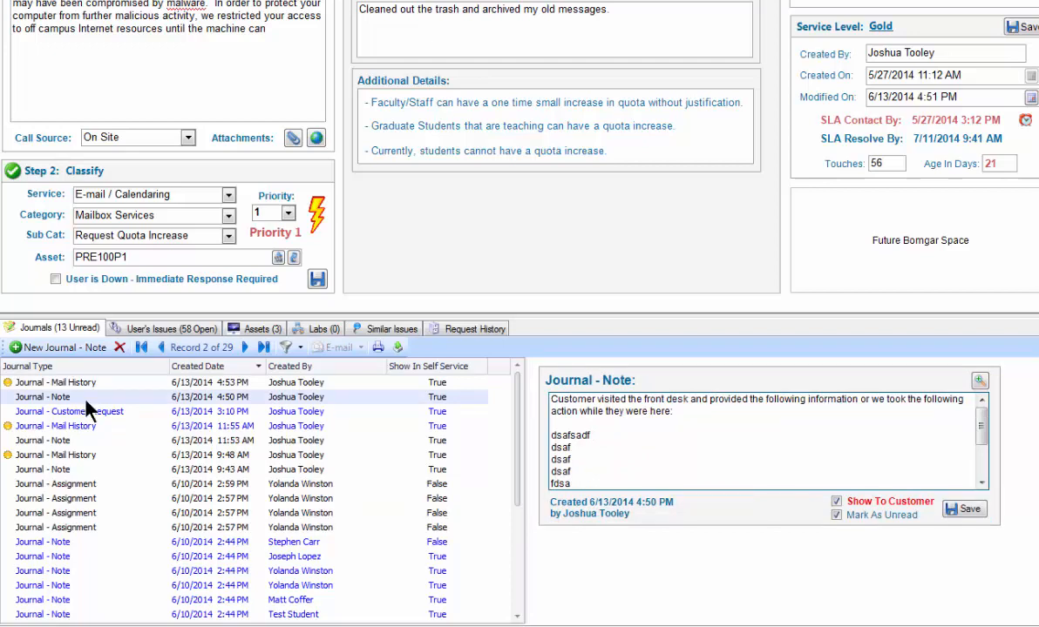
{"action": "left_click", "coordinate": [91, 411]}
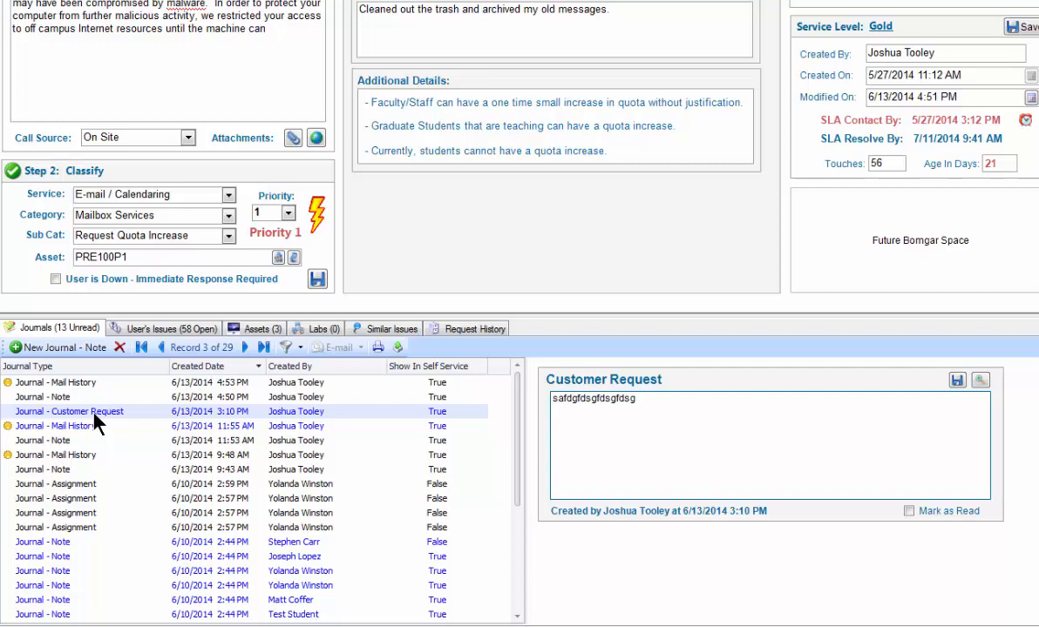
{"action": "left_click", "coordinate": [97, 426]}
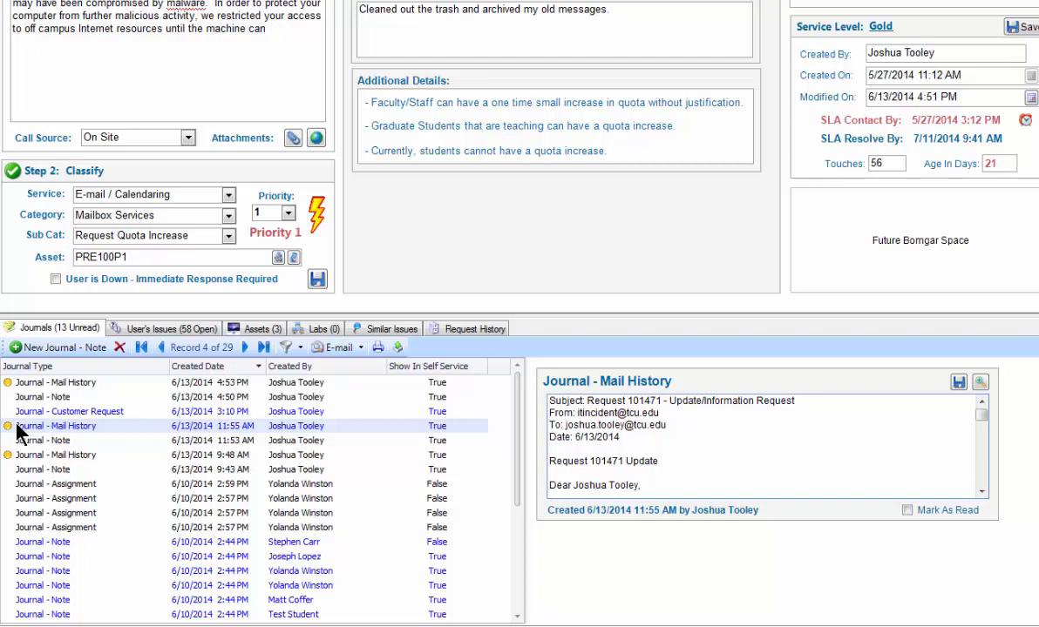
- Mark the 3:10 PM customer request and the 11:55 AM mail history journals as read
{"action": "left_click", "coordinate": [54, 411]}
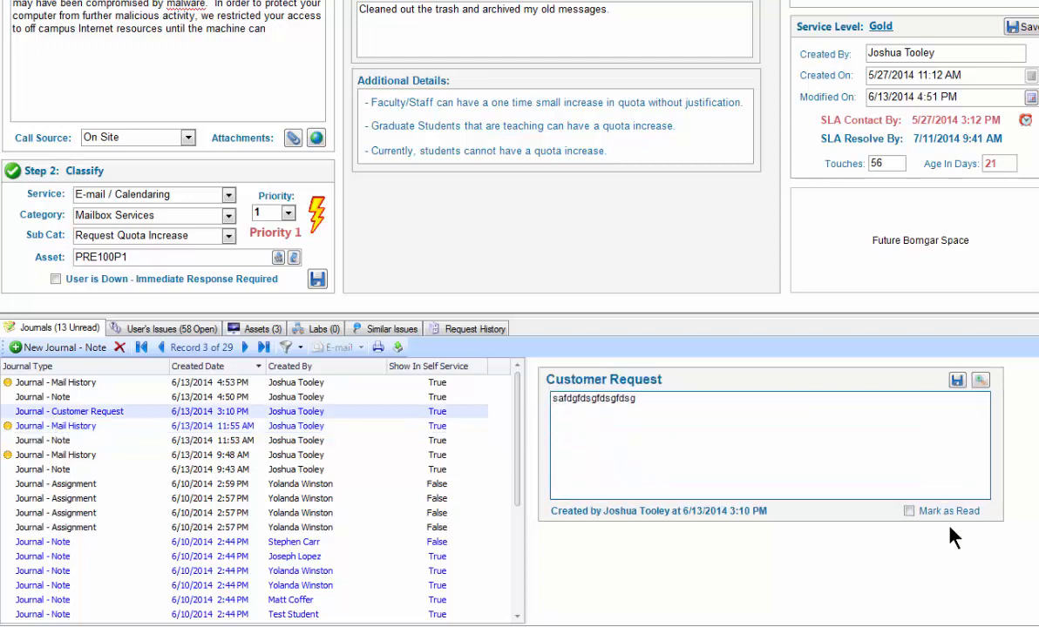
{"action": "left_click", "coordinate": [908, 511]}
{"action": "left_click", "coordinate": [109, 428]}
{"action": "left_click", "coordinate": [907, 511]}
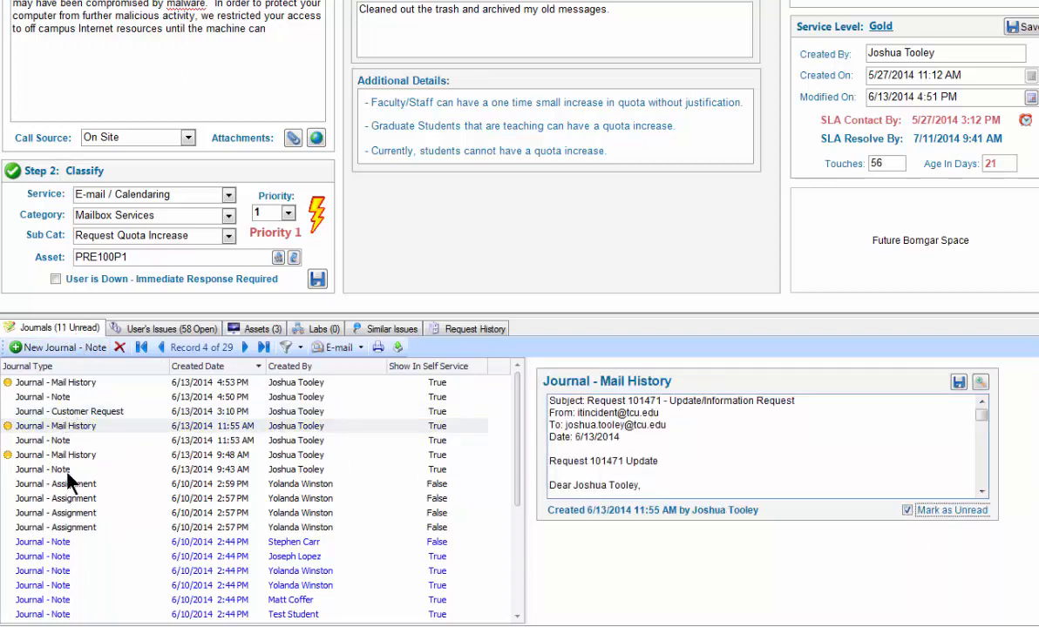
- Examine the 6/10/2014 2:59 PM assignment journal, the notes above it and the customer request for their visibility in self service
{"action": "left_click_drag", "start_coordinate": [519, 454], "coordinate": [520, 430]}
{"action": "left_click", "coordinate": [397, 484]}
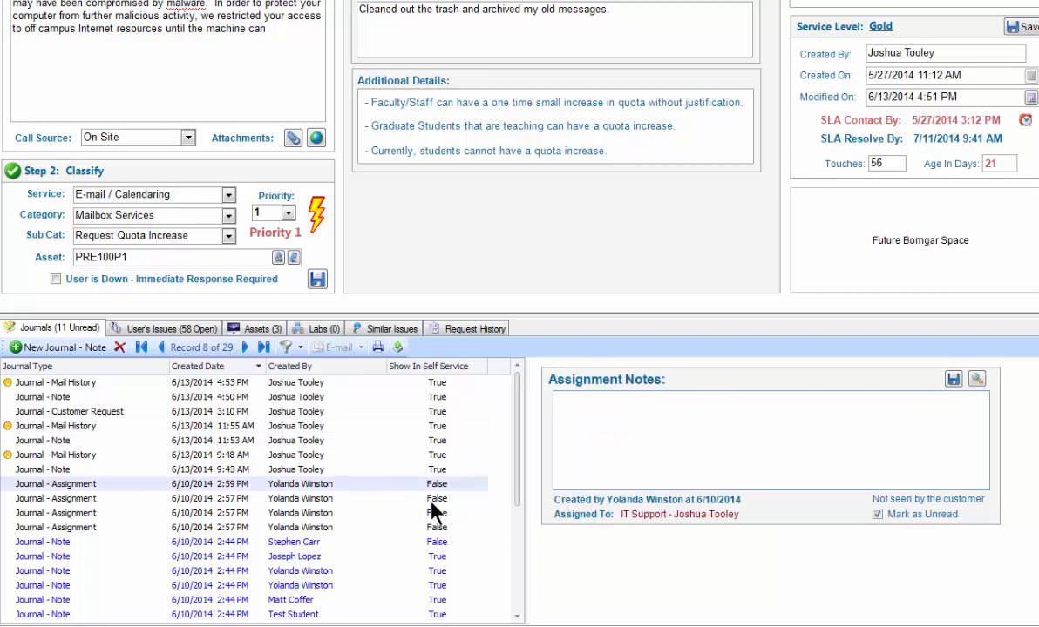
{"action": "key", "text": "Up"}
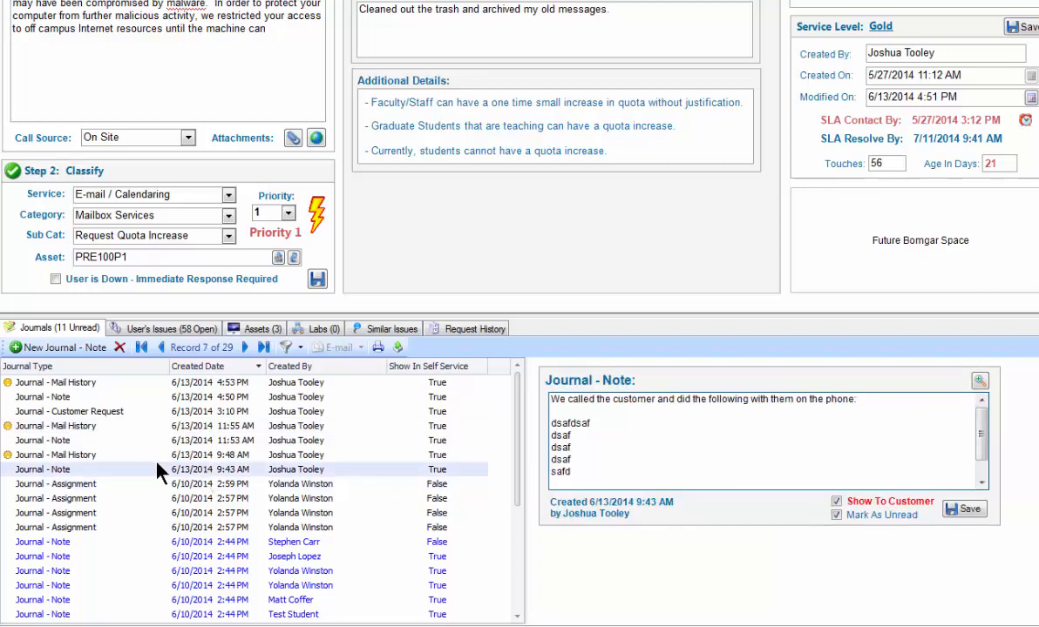
{"action": "key", "text": "Up"}
{"action": "left_click", "coordinate": [146, 413]}
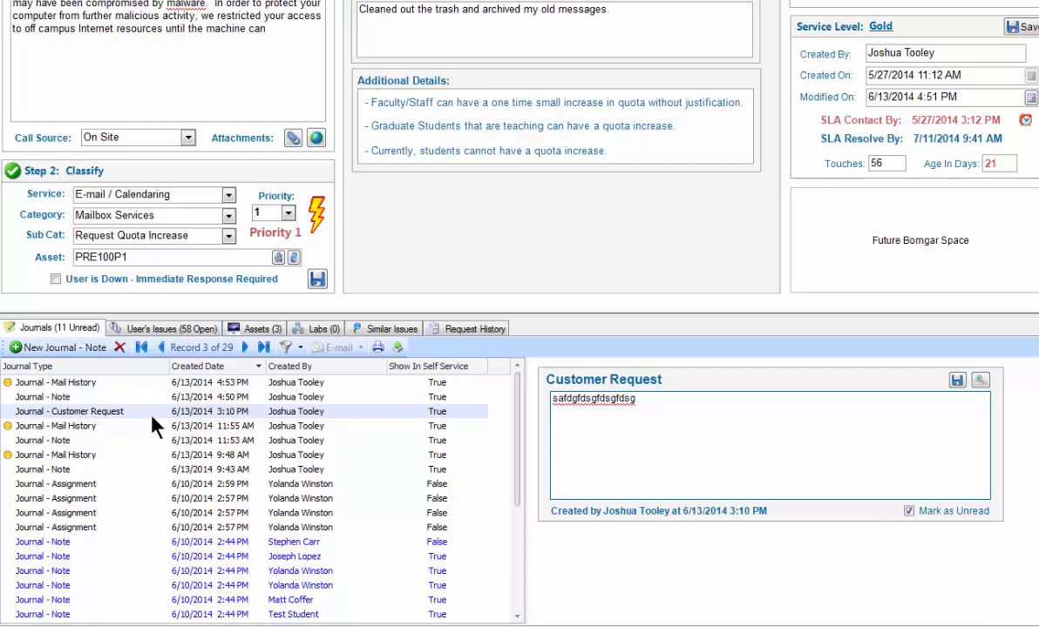
- Filter the journals by Journal - Notes and mark the first two unread 6/10/2014 2:44 PM notes as read
{"action": "left_click", "coordinate": [286, 347]}
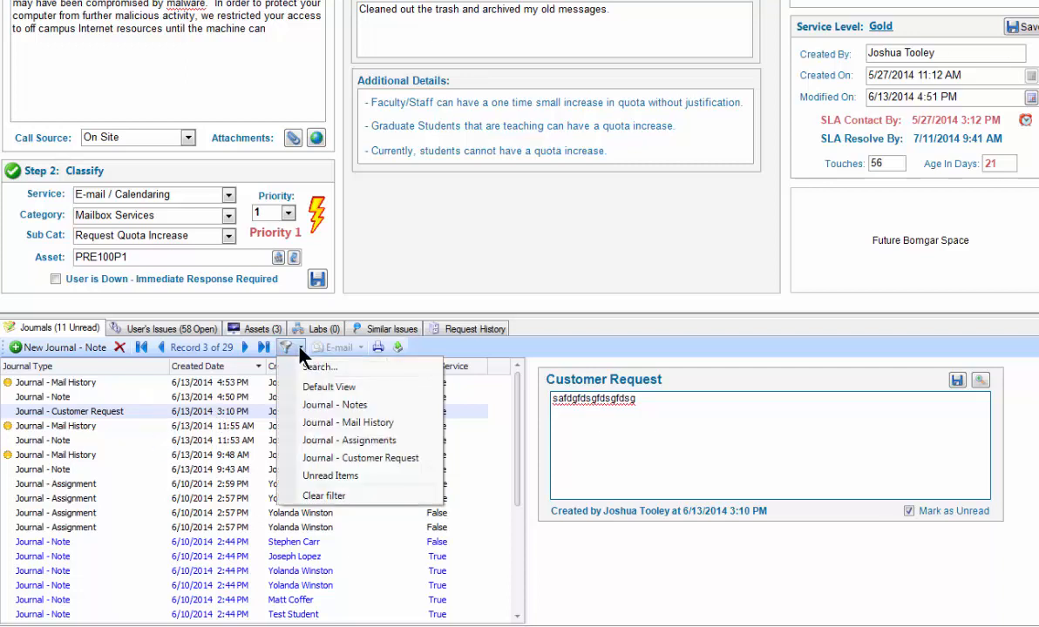
{"action": "left_click", "coordinate": [309, 408]}
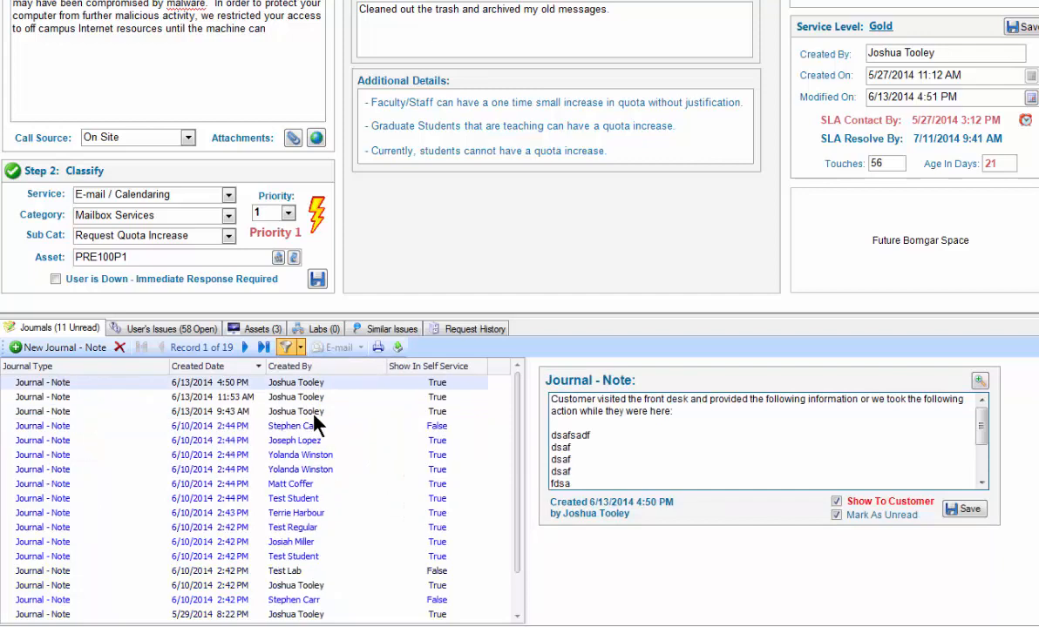
{"action": "left_click", "coordinate": [53, 425]}
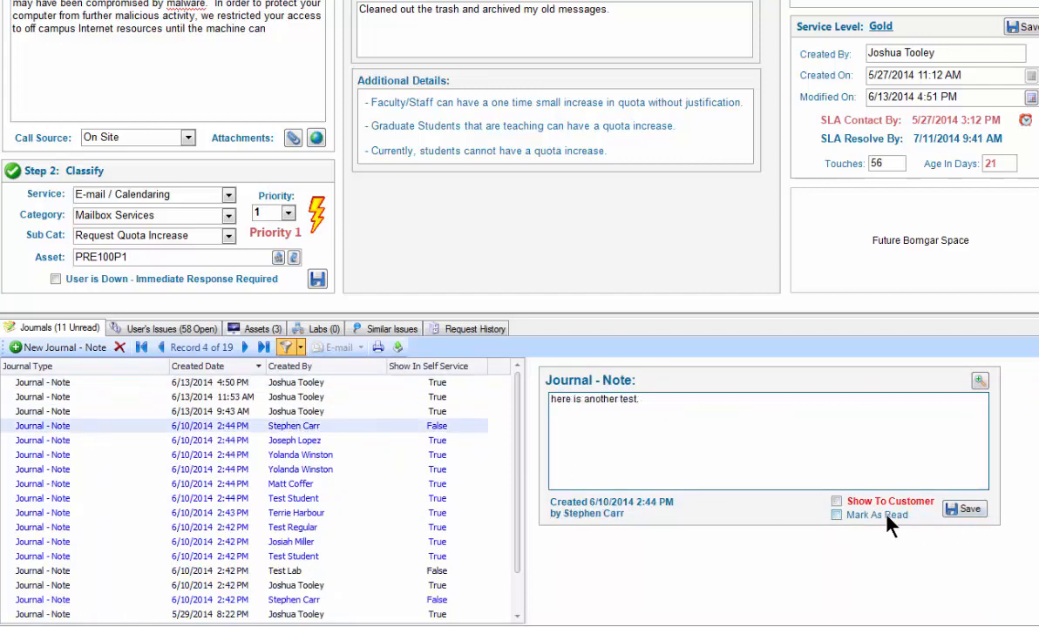
{"action": "left_click", "coordinate": [834, 515]}
{"action": "left_click", "coordinate": [257, 441]}
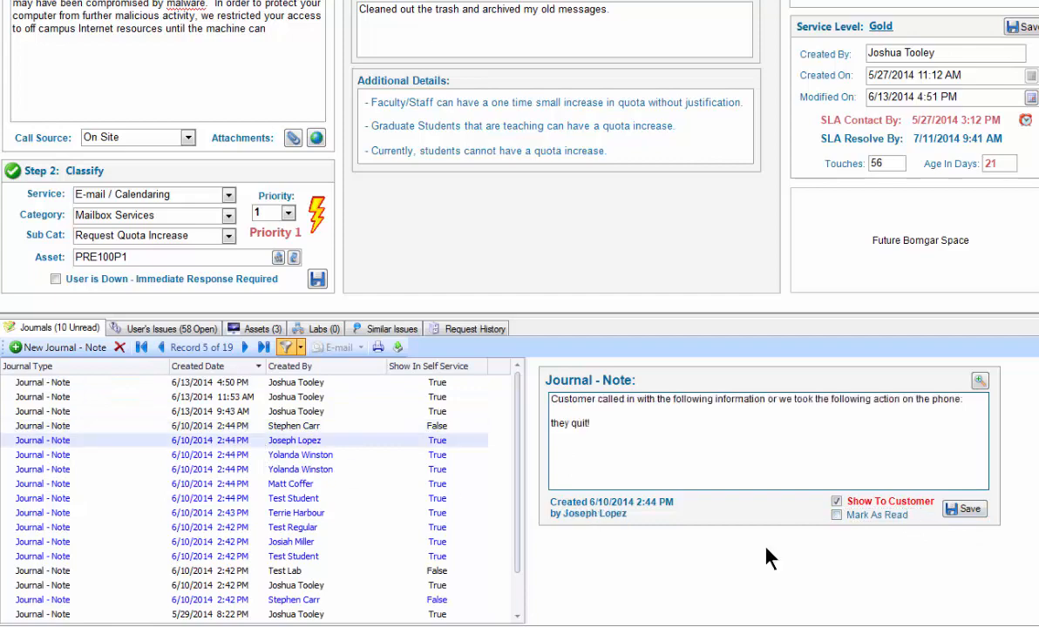
{"action": "left_click", "coordinate": [867, 515]}
- Filter the journals by Journal - Mail History and view the 5/29/2014 8:22 PM and 6/13/2014 9:48 AM messages
{"action": "left_click", "coordinate": [300, 347]}
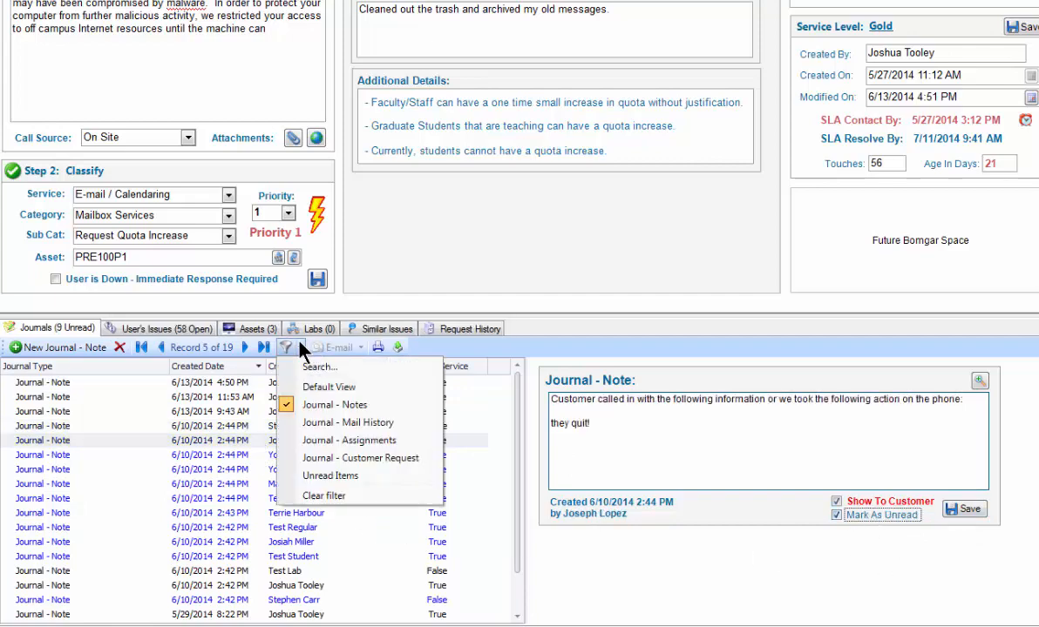
{"action": "left_click", "coordinate": [319, 426]}
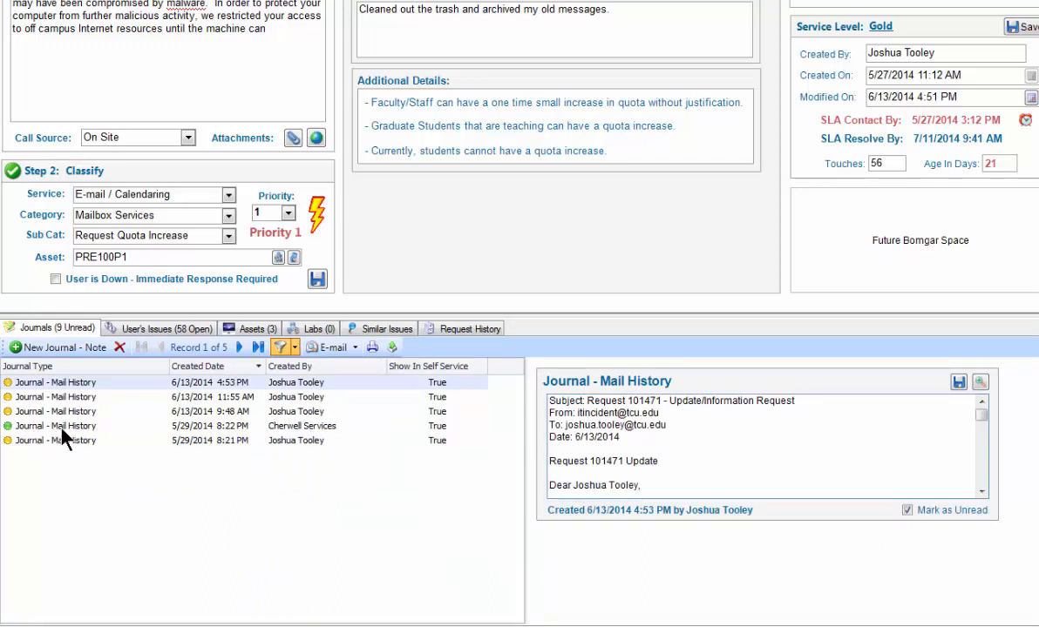
{"action": "left_click", "coordinate": [24, 426]}
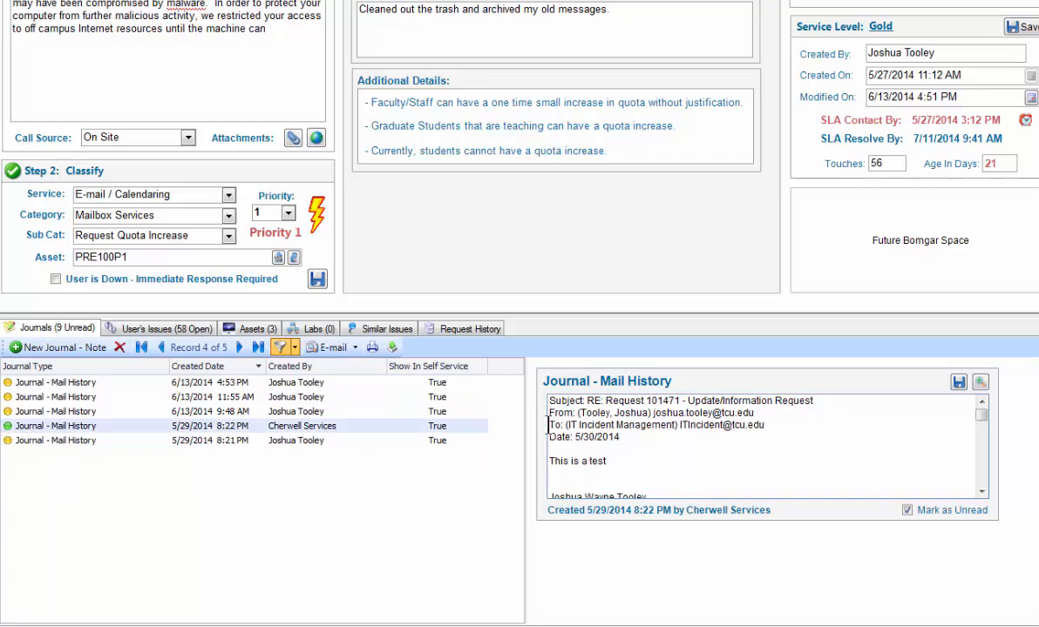
{"action": "left_click", "coordinate": [66, 411]}
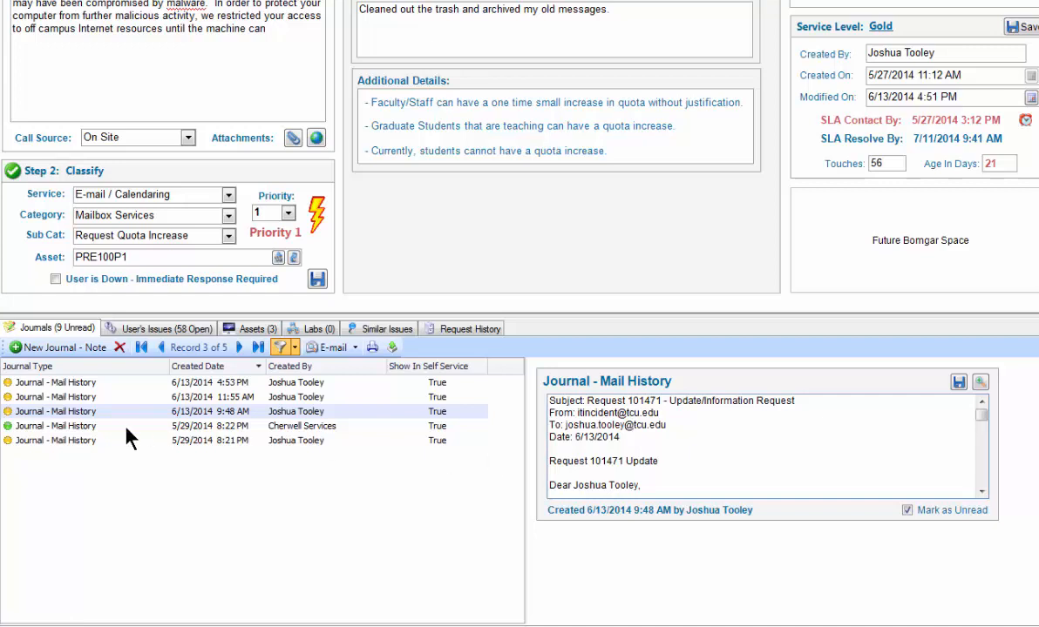
- Filter the journals by Journal - Customer Request, and clear the filter to list every journal again
{"action": "left_click", "coordinate": [295, 346]}
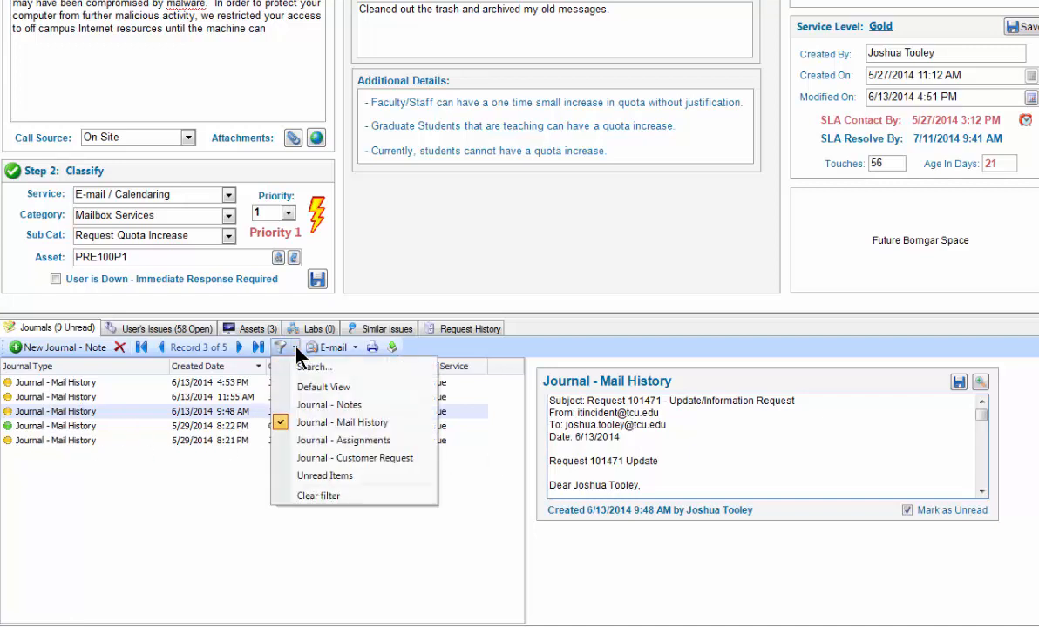
{"action": "left_click", "coordinate": [311, 460]}
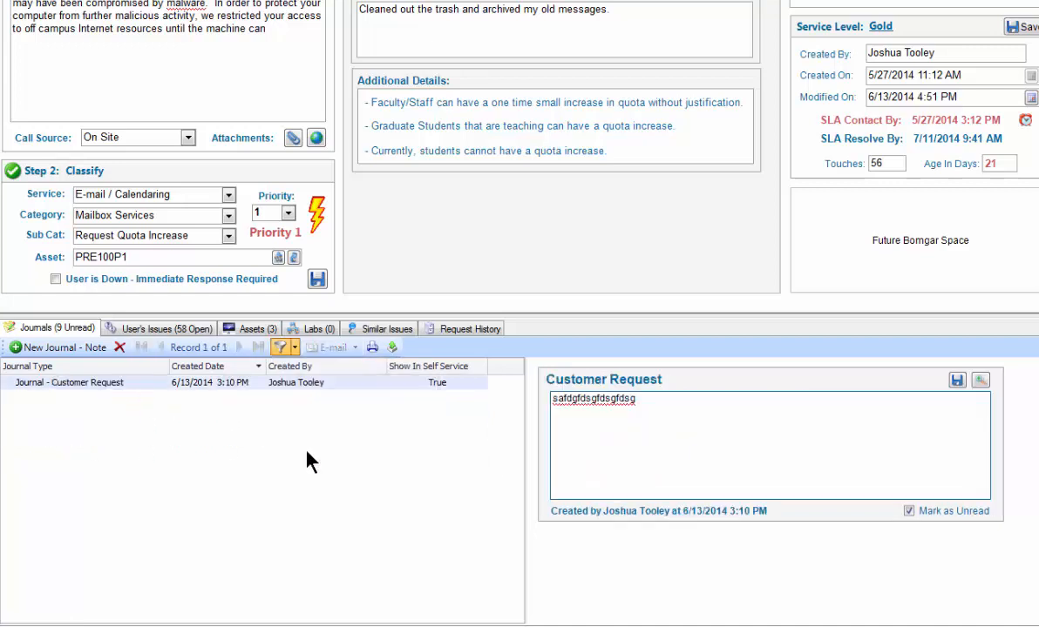
{"action": "left_click", "coordinate": [294, 348]}
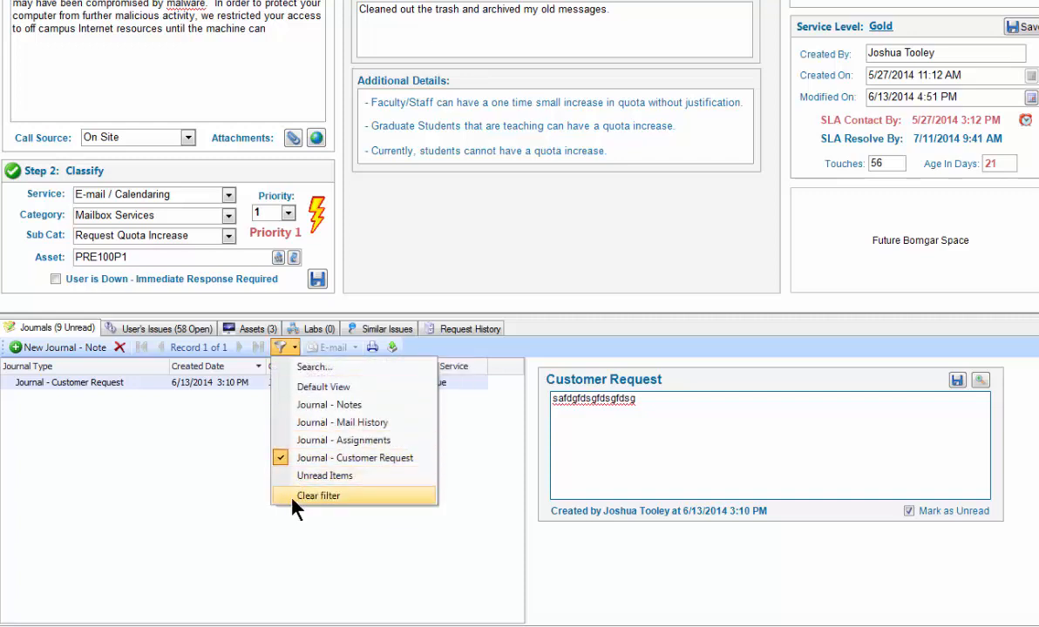
{"action": "left_click", "coordinate": [318, 495]}
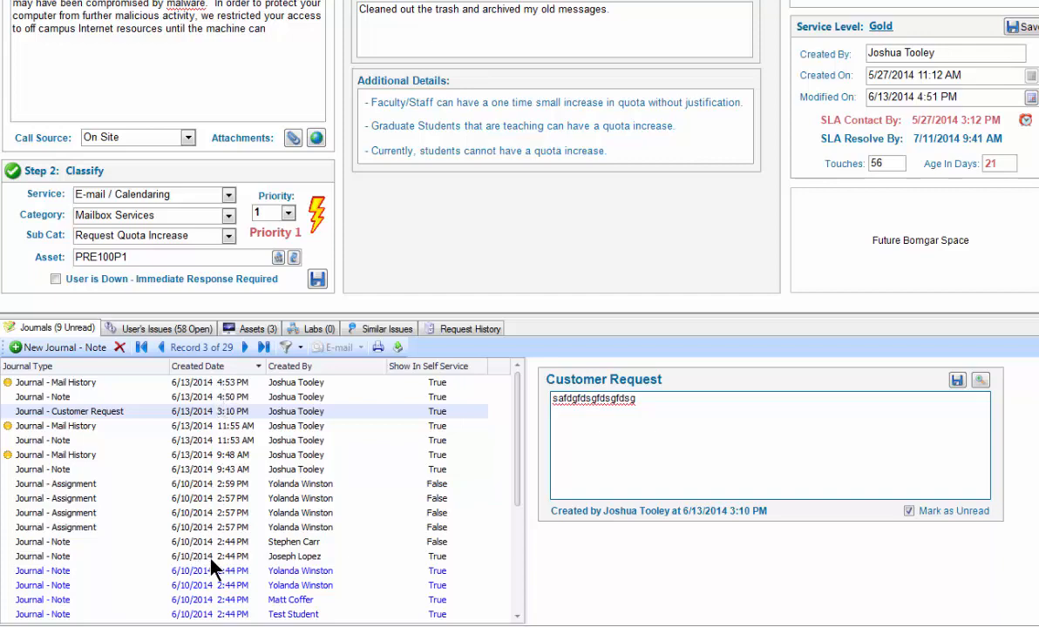
- View the oldest journal note in the list, the system warning dated 5/27/2014 2:13 PM
{"action": "scroll", "coordinate": [213, 558], "scroll_direction": "down", "scroll_amount": 4}
{"action": "left_click", "coordinate": [202, 615]}
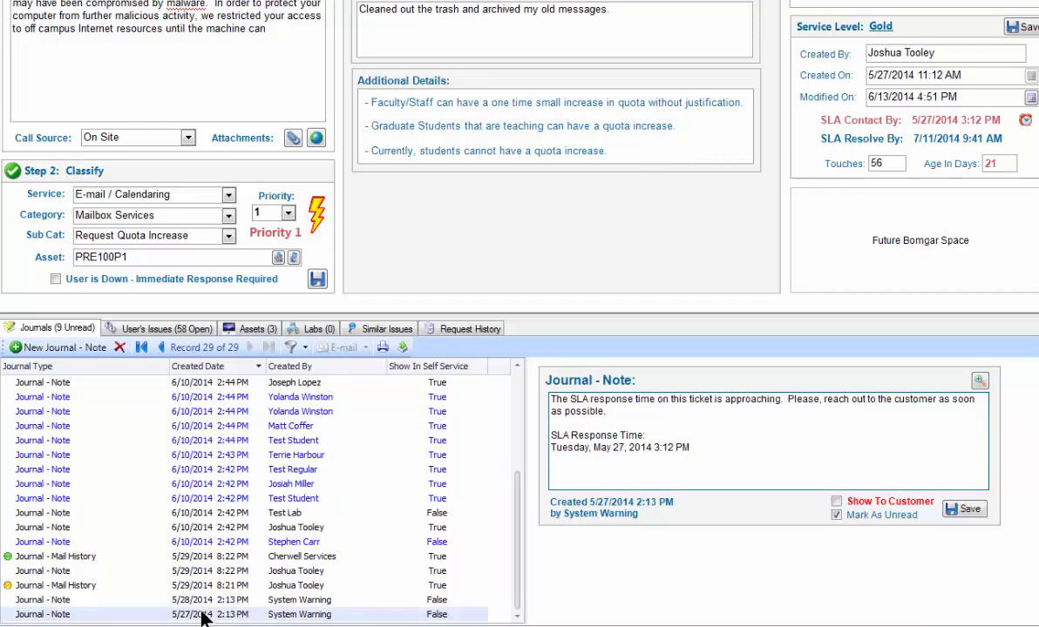
- View the 5/28/2014 system warning, the 5/29/2014 8:22 PM note, and the 5/29/2014 8:21 PM and 8:22 PM mail history journals
{"action": "left_click", "coordinate": [213, 599]}
{"action": "left_click", "coordinate": [216, 588]}
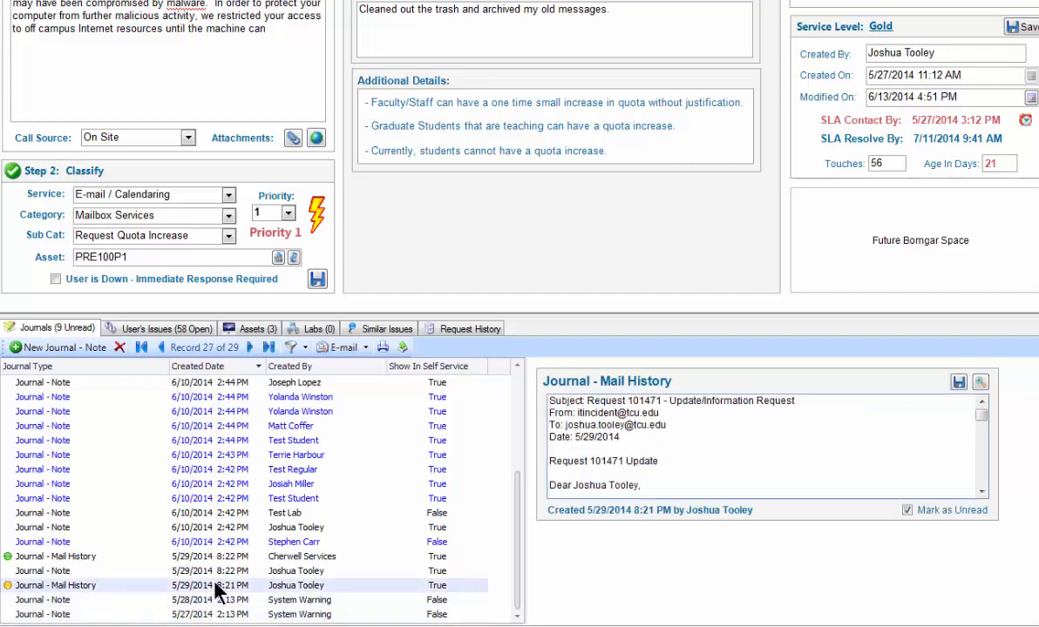
{"action": "left_click", "coordinate": [220, 571]}
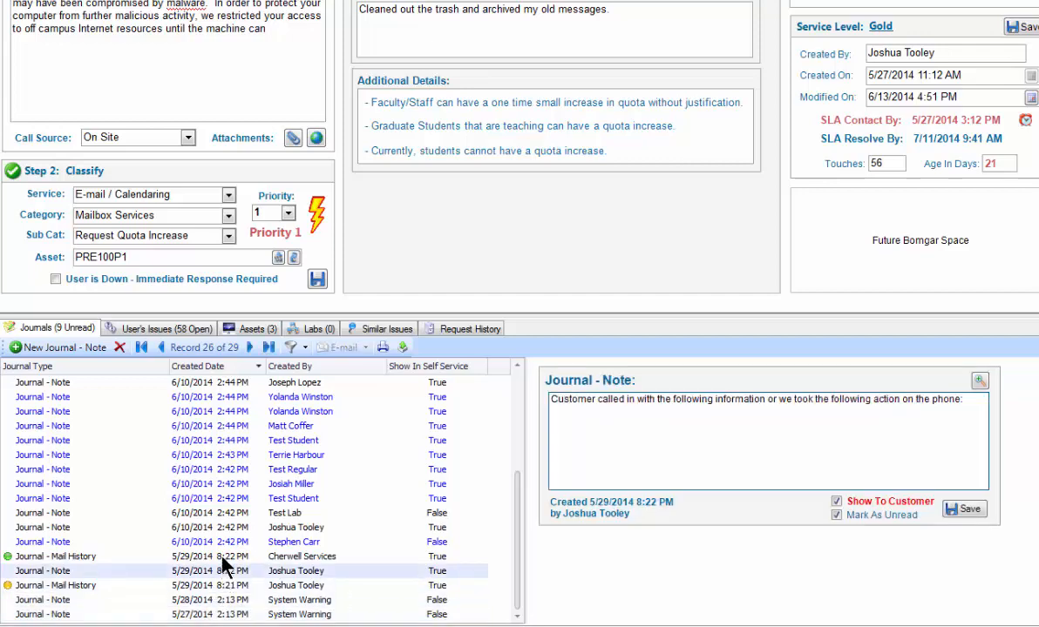
{"action": "left_click", "coordinate": [222, 559]}
{"action": "scroll", "coordinate": [225, 550], "scroll_direction": "up", "scroll_amount": 3}
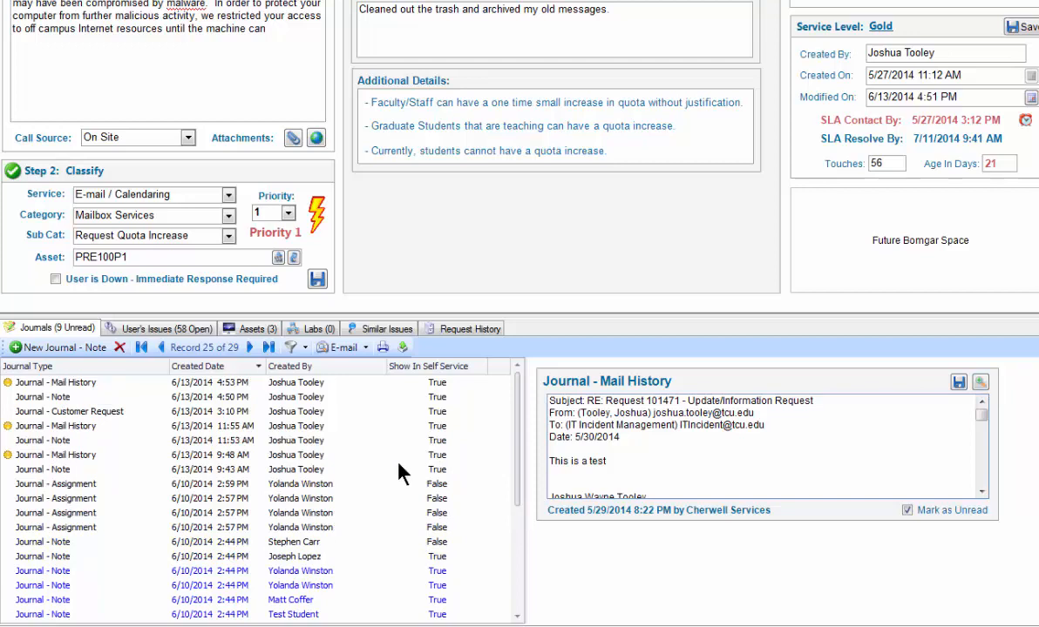
- Add a journal note using the Bomgar Connection quick entry, append a line "d" and five lines "sdf" below the preset text, and save it
{"action": "left_click", "coordinate": [68, 346]}
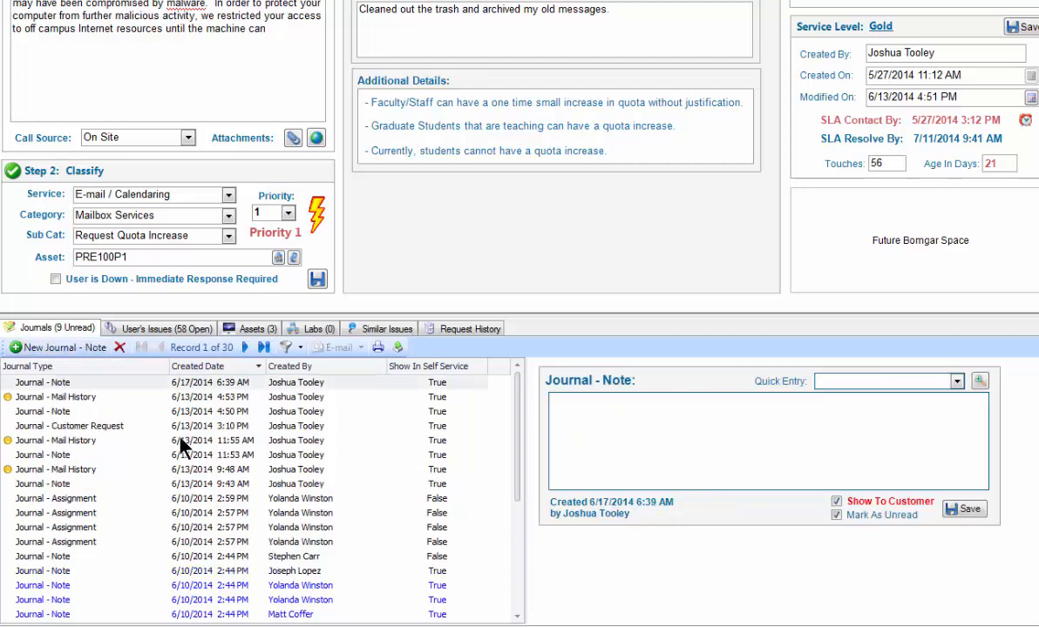
{"action": "left_click", "coordinate": [956, 381]}
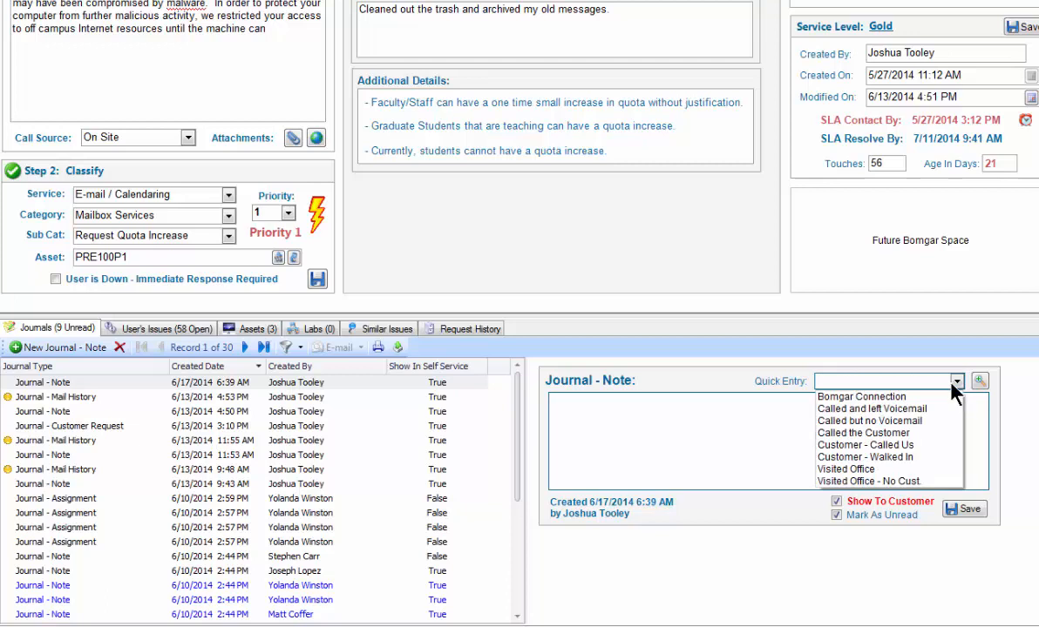
{"action": "left_click", "coordinate": [863, 397]}
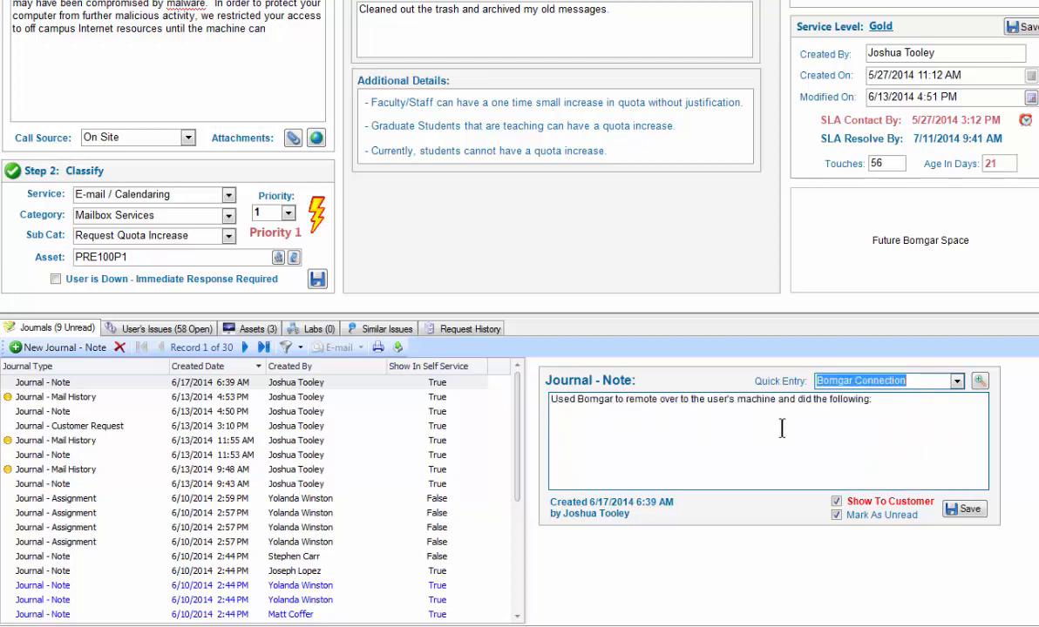
{"action": "left_click", "coordinate": [897, 400]}
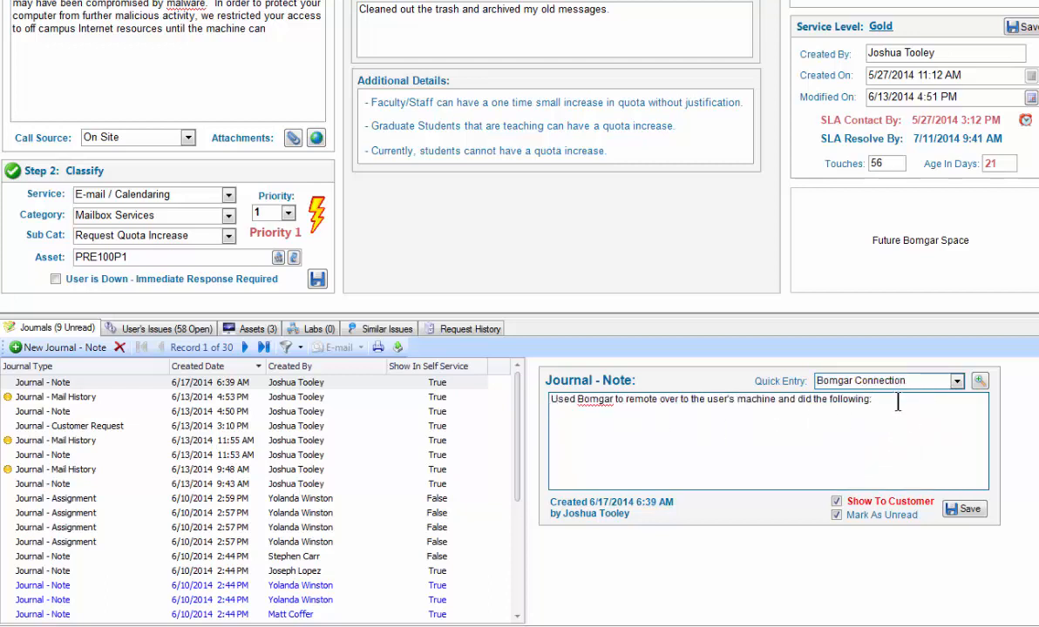
{"action": "key", "text": "Return"}
{"action": "type", "text": "d sdf sdf sdf sdf sdf"}
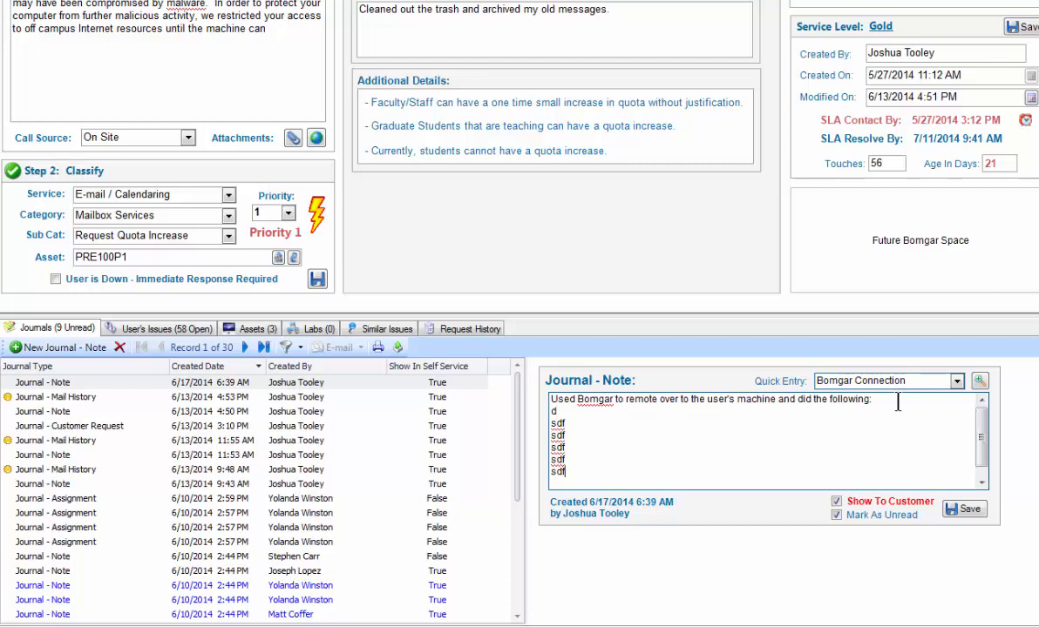
{"action": "left_click", "coordinate": [963, 509]}
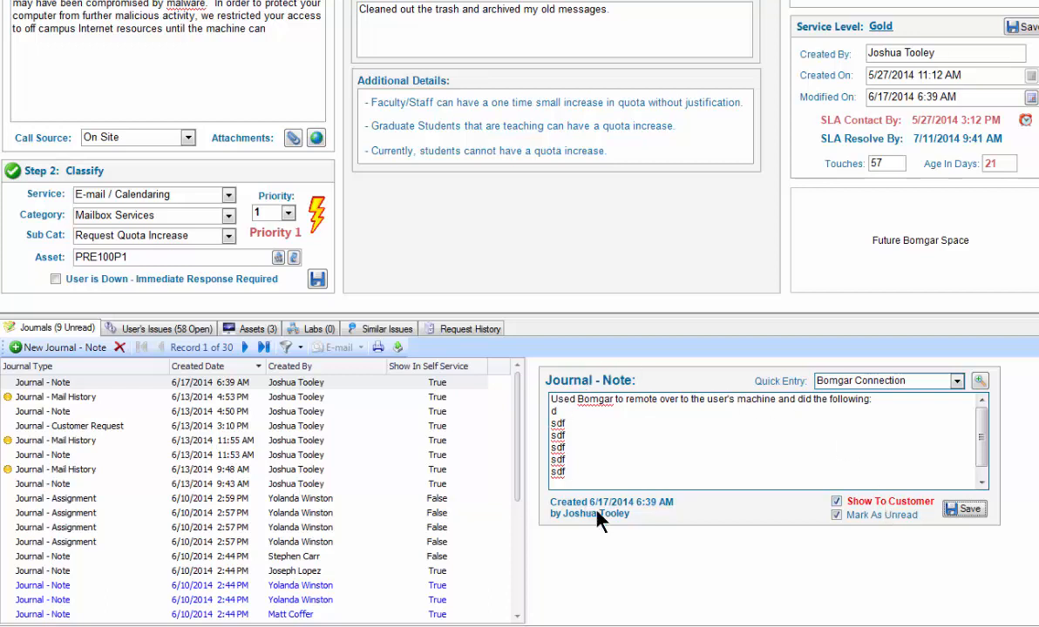
- View the 6/13/2014 4:53 PM mail history, the 6/10/2014 2:59 PM assignment and the 6/13/2014 3:10 PM customer request journals
{"action": "left_click", "coordinate": [66, 397]}
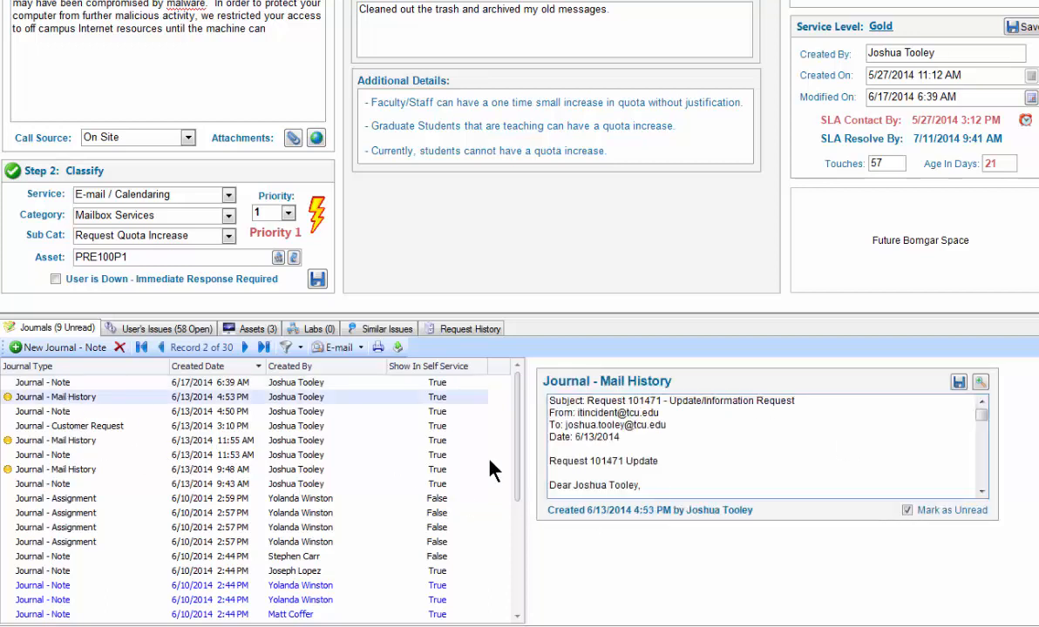
{"action": "left_click", "coordinate": [77, 499]}
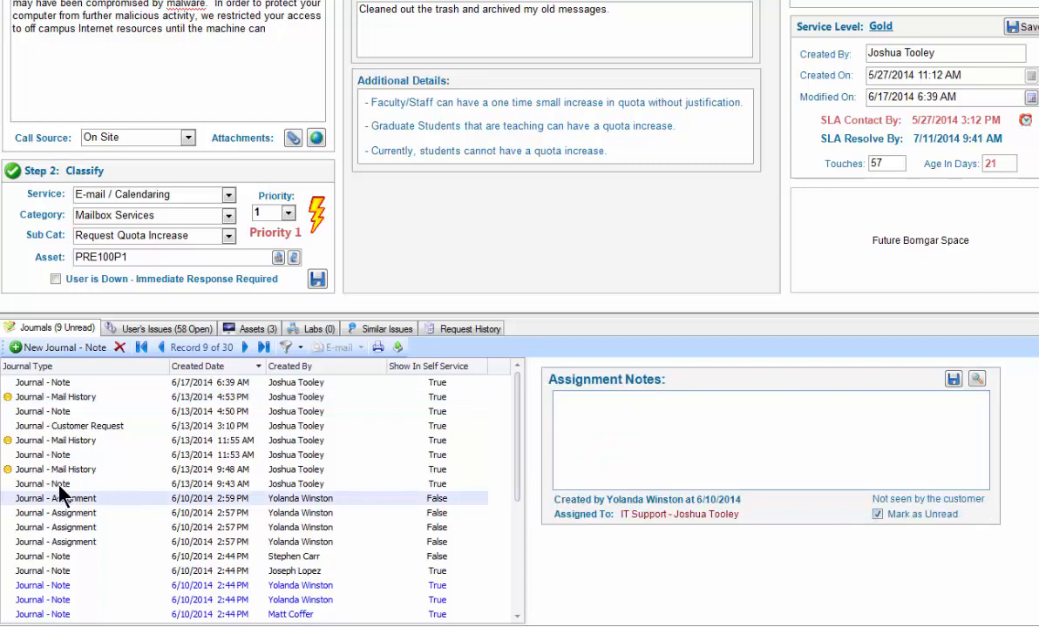
{"action": "left_click", "coordinate": [73, 427]}
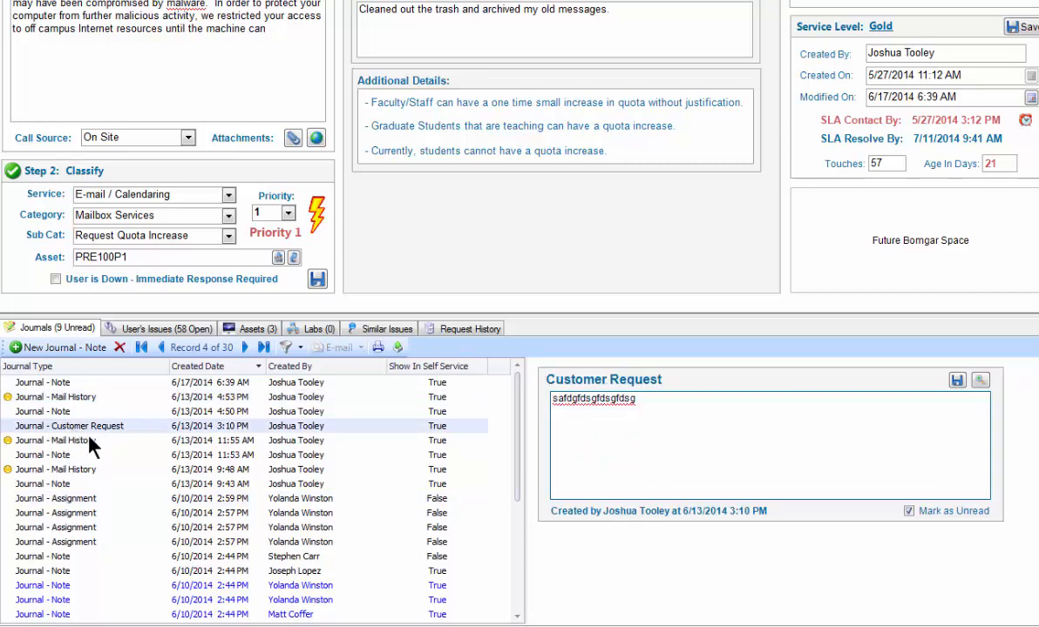
- Turn off Show To Customer for the 6/17/2014 6:39 AM journal note and save the note
{"action": "left_click", "coordinate": [65, 383]}
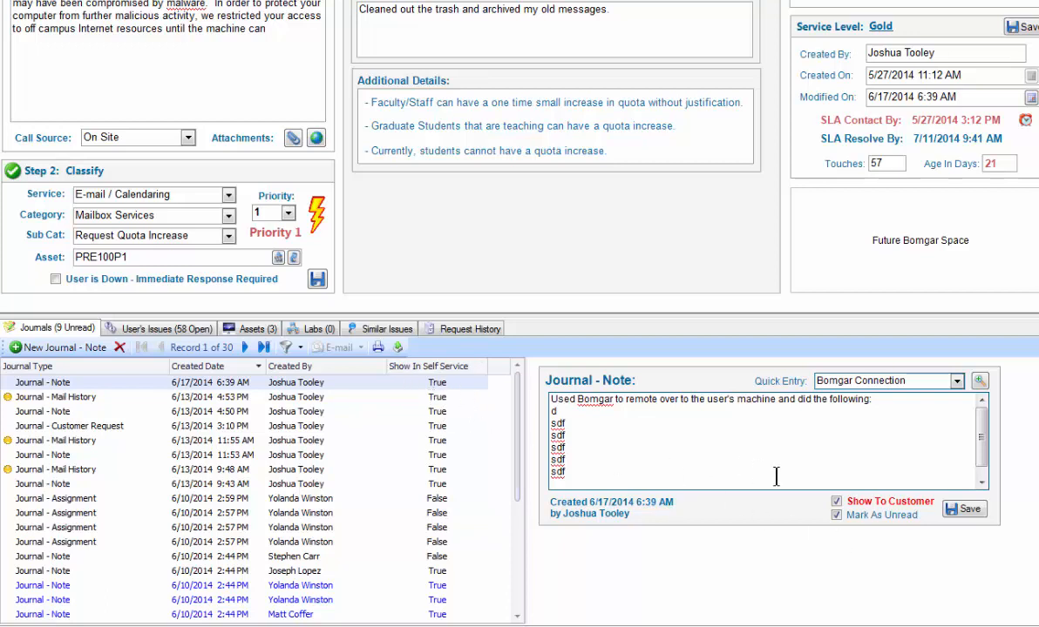
{"action": "left_click", "coordinate": [836, 501]}
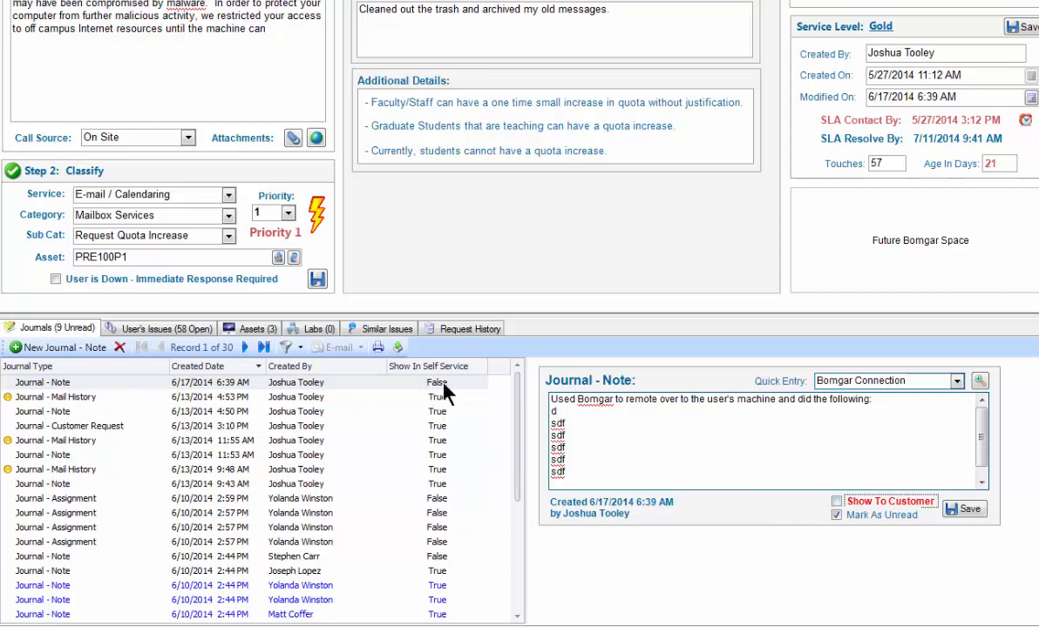
{"action": "left_click", "coordinate": [964, 509]}
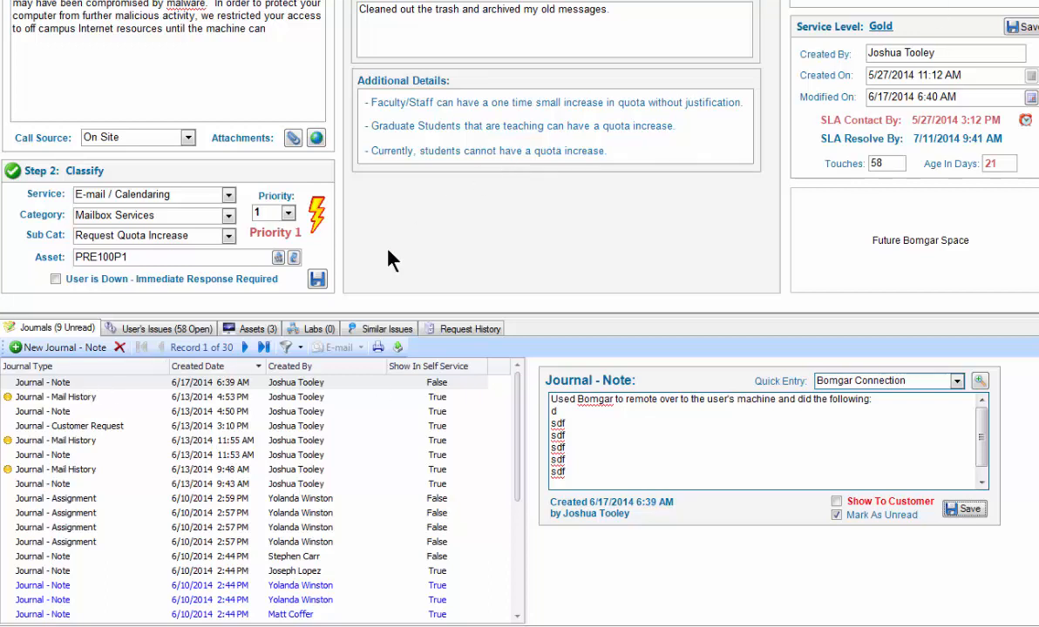
- View the 6/13/2014 11:53 AM note and the 6/10/2014 2:59 PM assignment journal
{"action": "left_click", "coordinate": [95, 455]}
{"action": "left_click", "coordinate": [104, 499]}
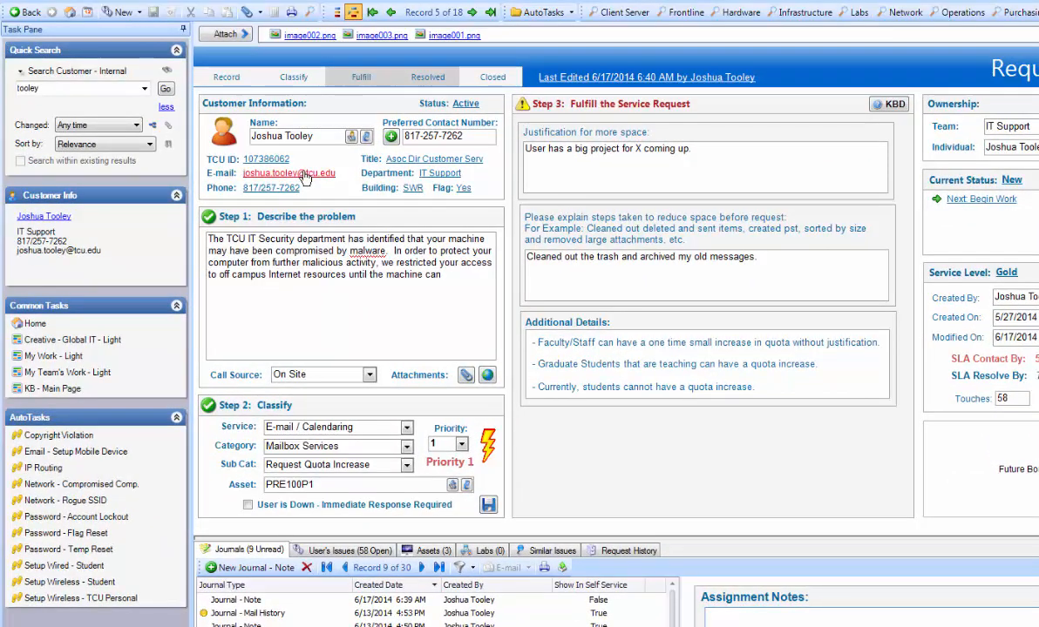
- E-mail the customer from the request, replacing the placeholder lines under Message From Us with "This is a test of the blah blah blah.", and send it
{"action": "left_click", "coordinate": [304, 174]}
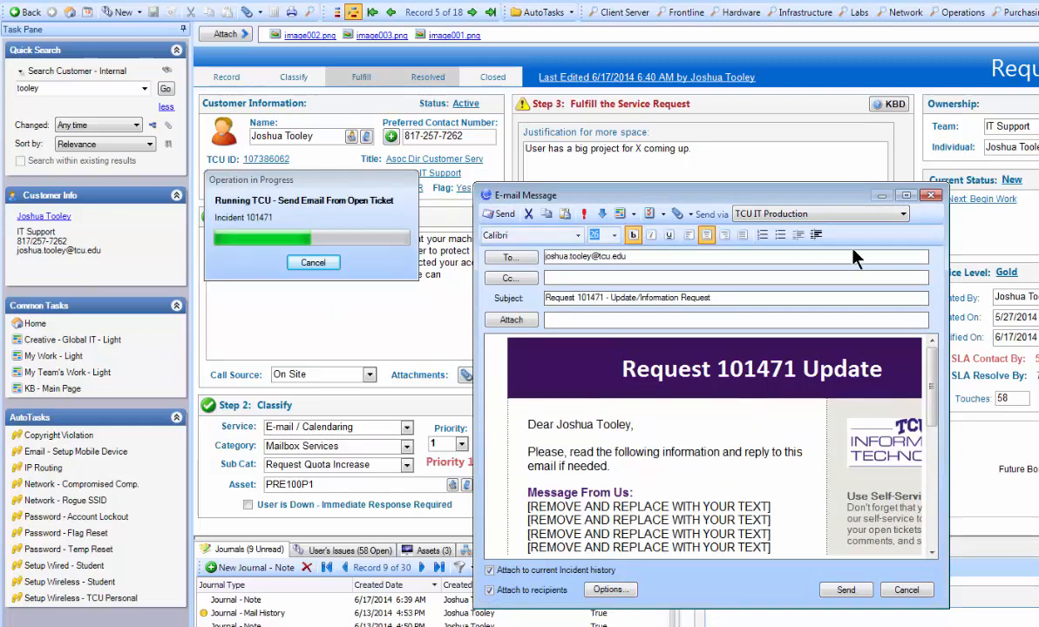
{"action": "double_click", "coordinate": [848, 193]}
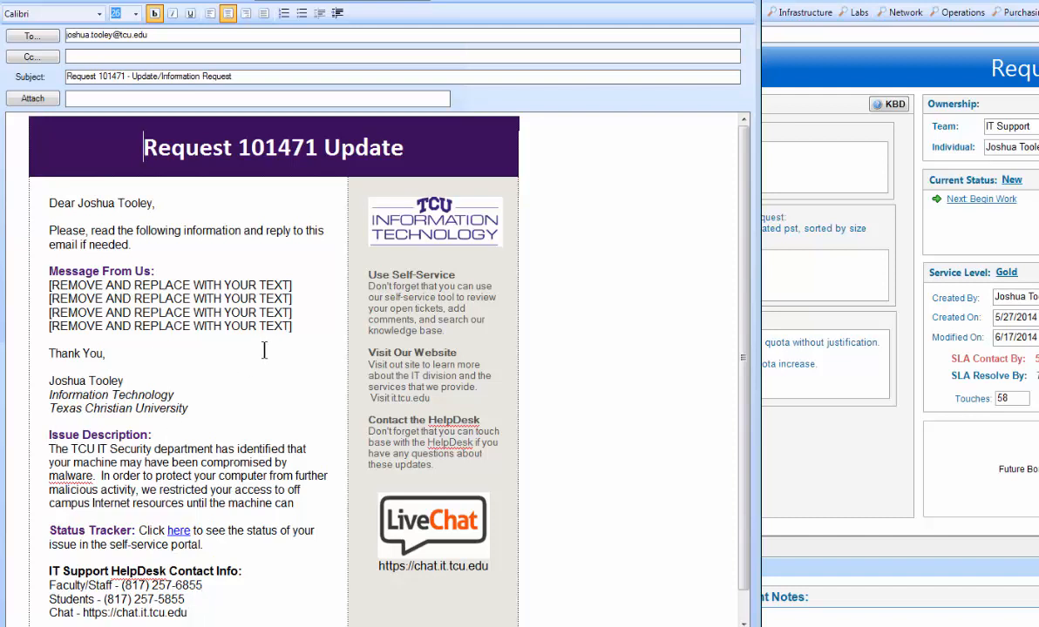
{"action": "left_click_drag", "start_coordinate": [292, 325], "coordinate": [49, 285]}
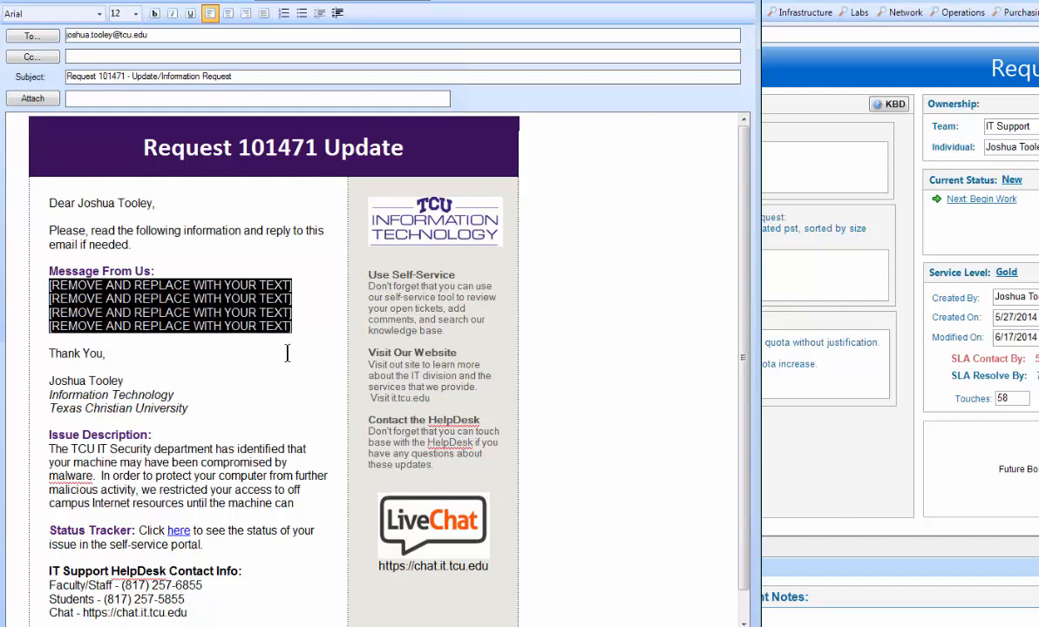
{"action": "left_click", "coordinate": [291, 326]}
{"action": "left_click_drag", "start_coordinate": [291, 326], "coordinate": [49, 285]}
{"action": "type", "text": "This is a tes"}
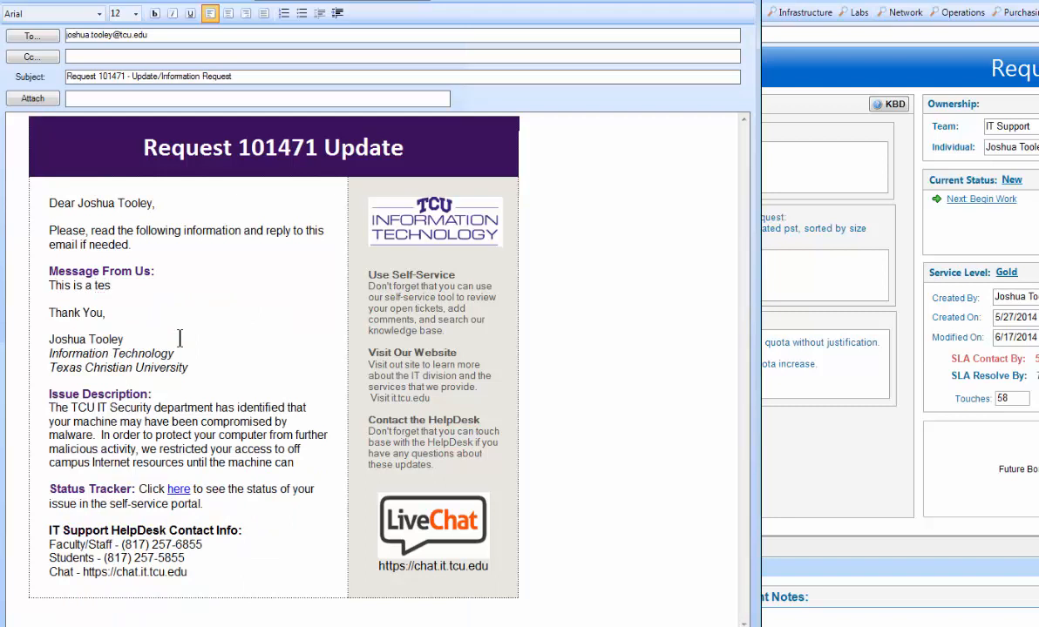
{"action": "type", "text": "t of the blah blah blah"}
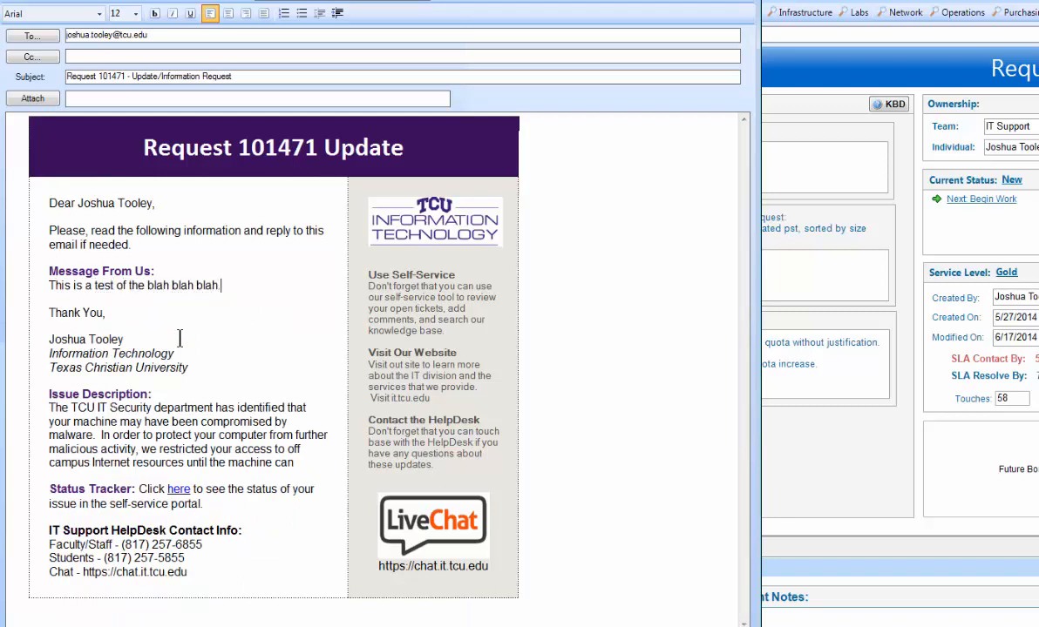
{"action": "key", "text": "BackSpace"}
{"action": "type", "text": "."}
{"action": "key", "text": "alt+s"}
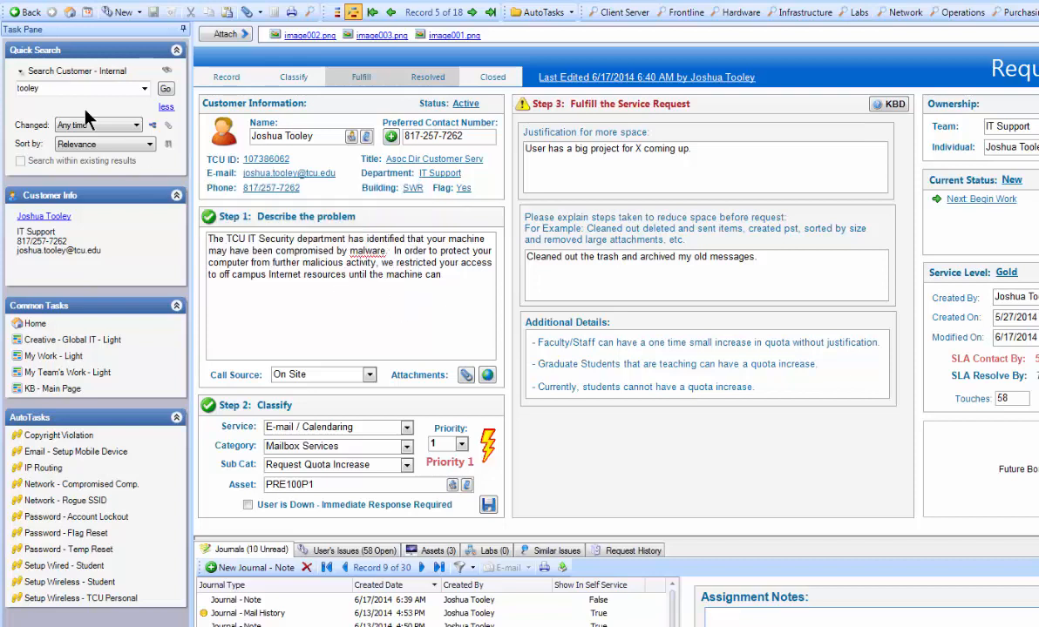
- Refresh the request, view the enlarged details of the 6/17/2014 6:42 AM mail history journal, and close them without changes
{"action": "right_click", "coordinate": [35, 8]}
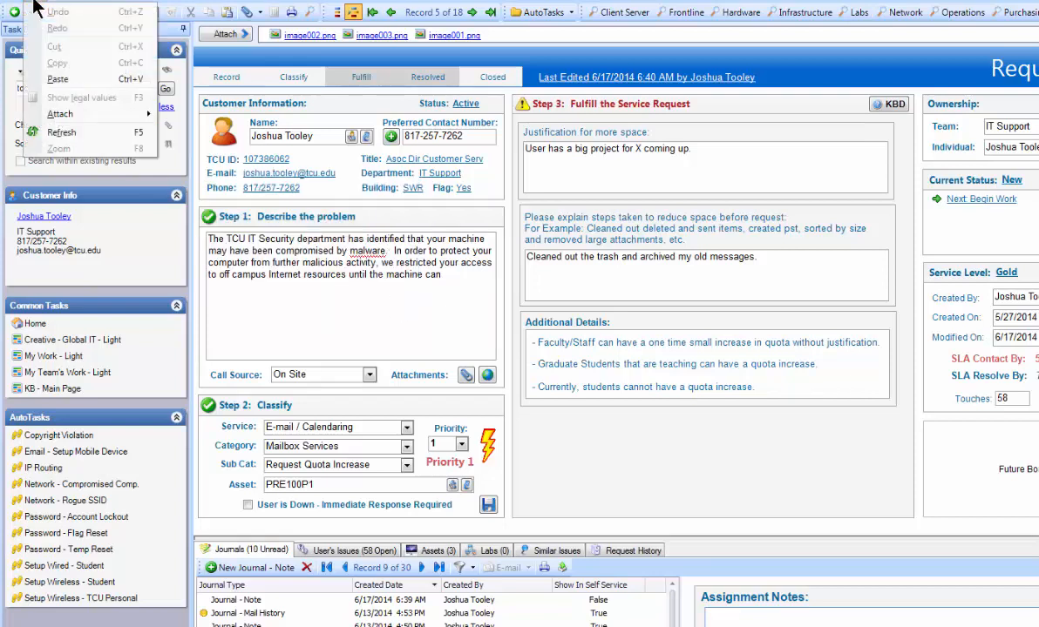
{"action": "left_click", "coordinate": [51, 132]}
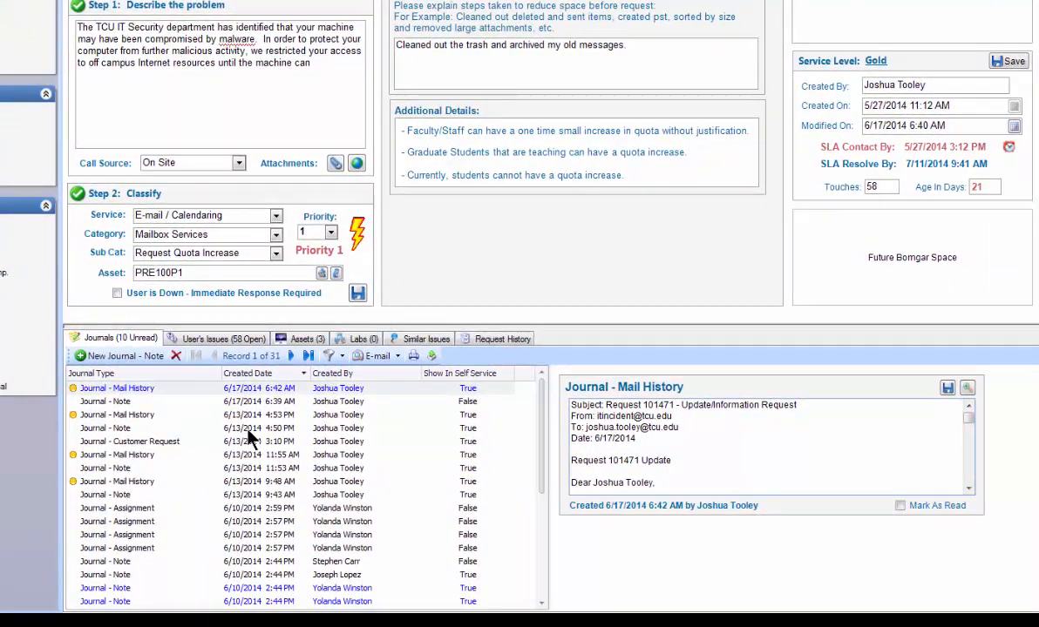
{"action": "left_click", "coordinate": [966, 389]}
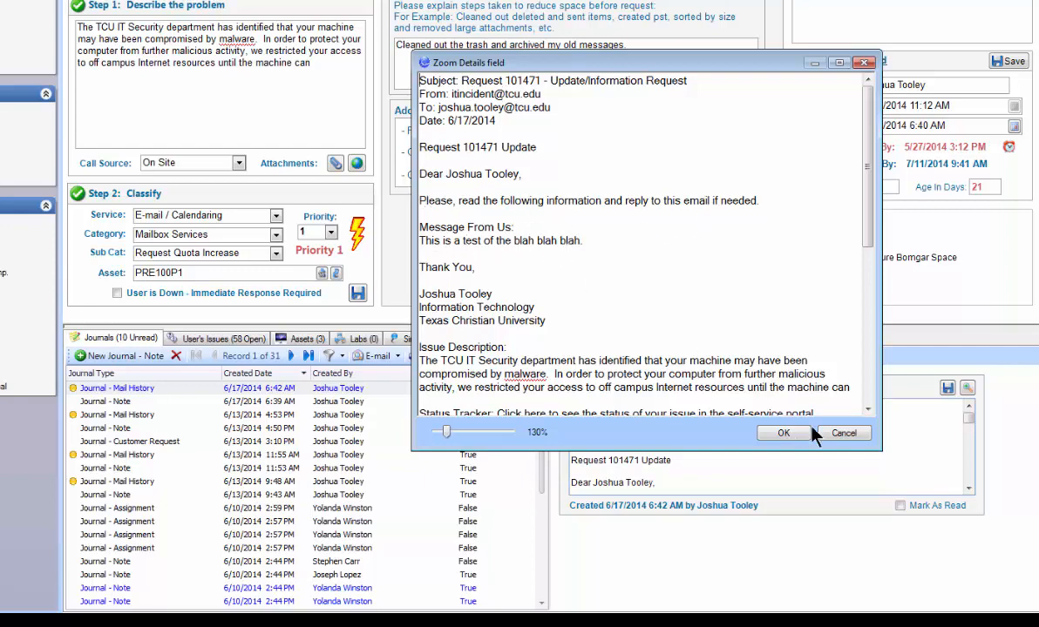
{"action": "left_click", "coordinate": [837, 433]}
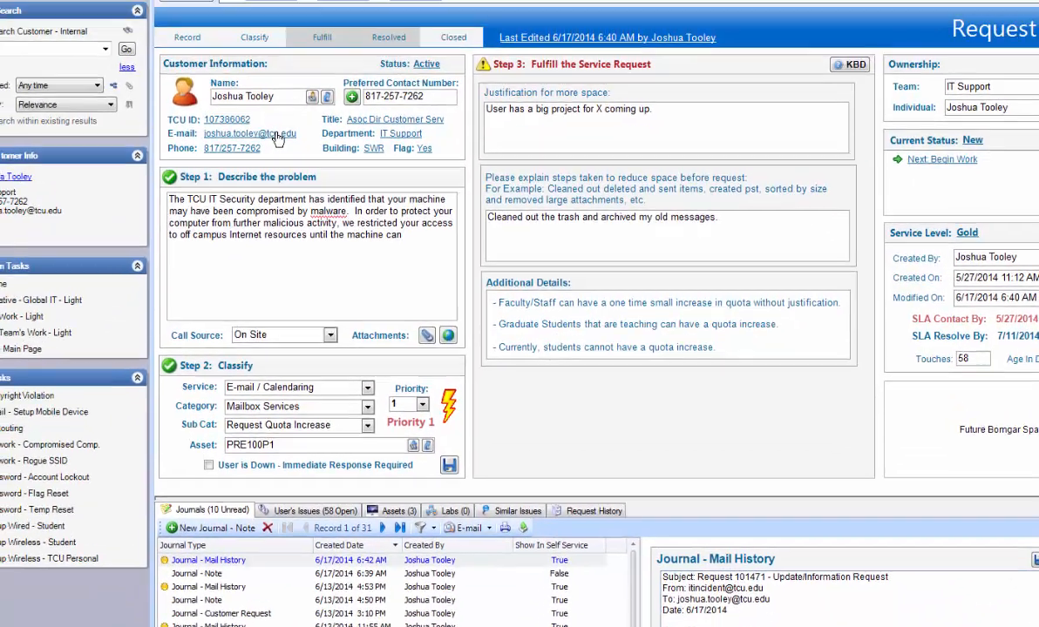
- Open another update e-mail to the customer from the request, select its recipient address, and discard the message
{"action": "left_click", "coordinate": [211, 12]}
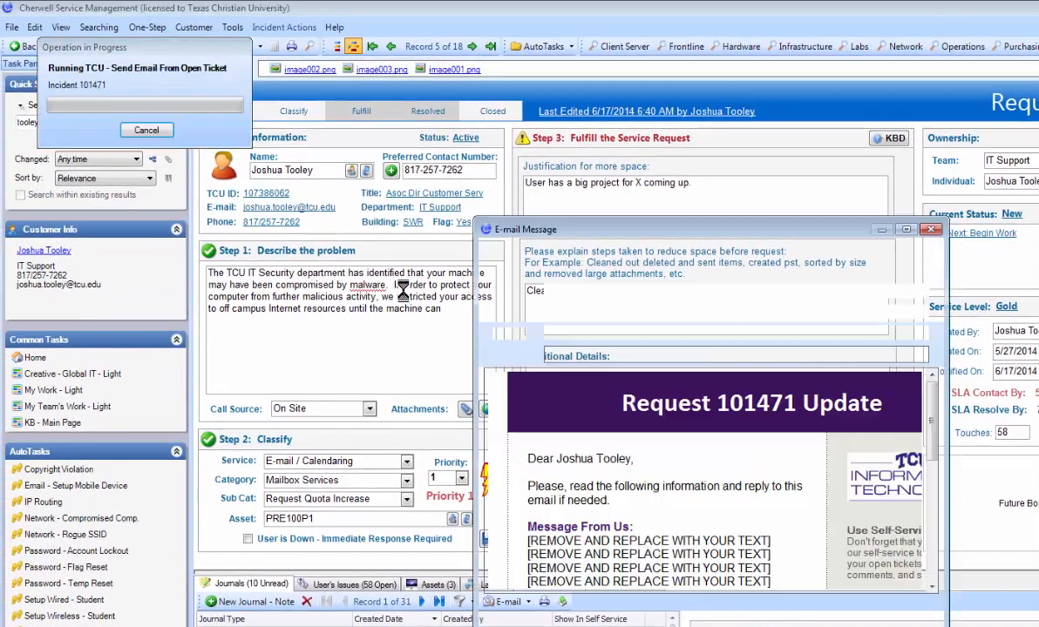
{"action": "left_click_drag", "start_coordinate": [643, 291], "coordinate": [539, 279]}
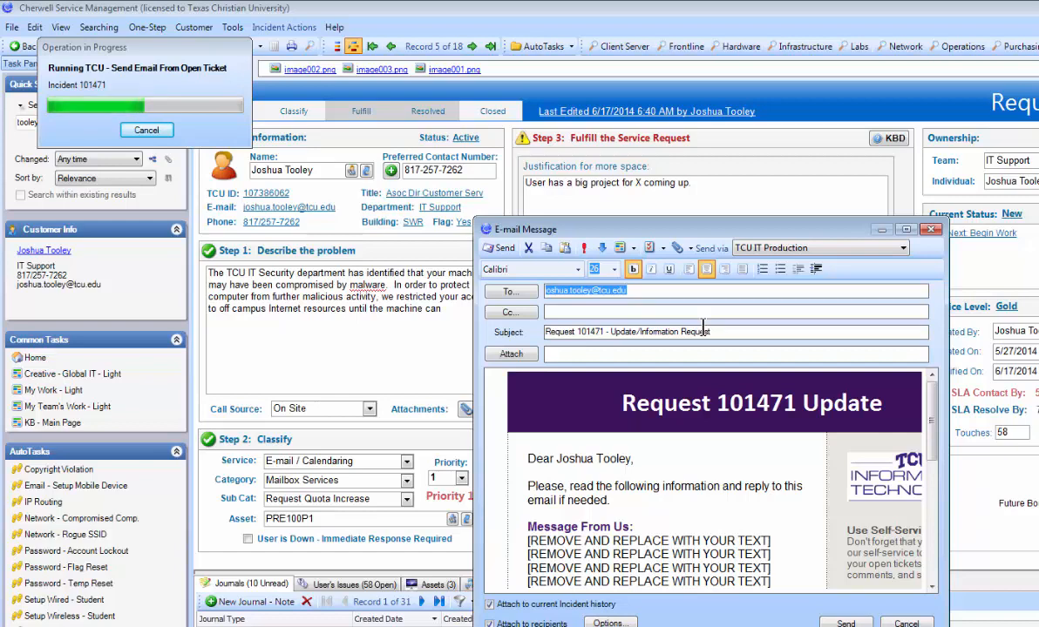
{"action": "left_click", "coordinate": [907, 624]}
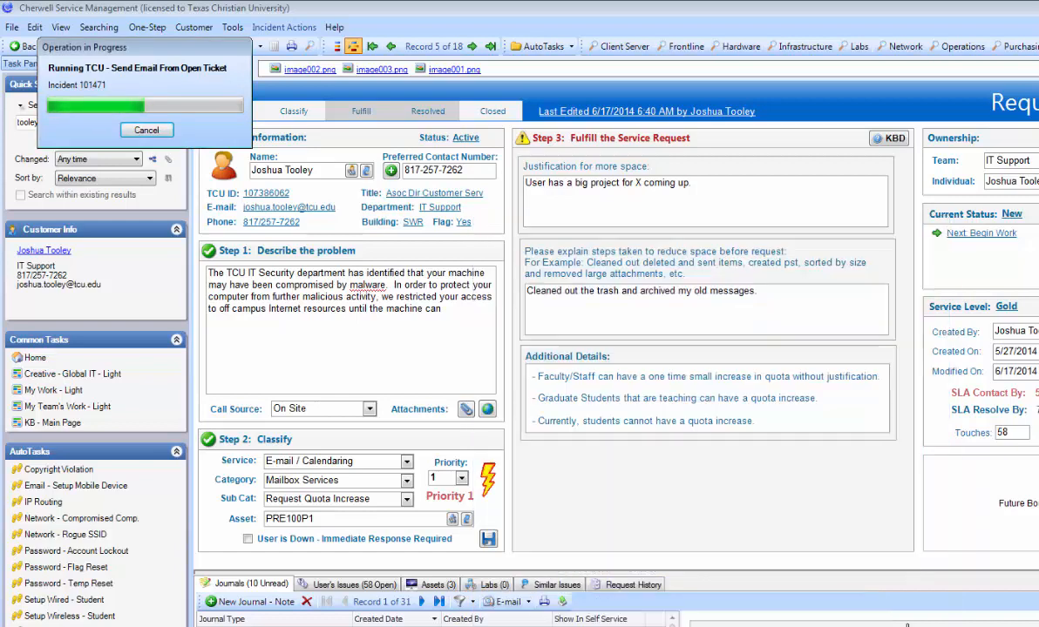
{"action": "left_click", "coordinate": [810, 439]}
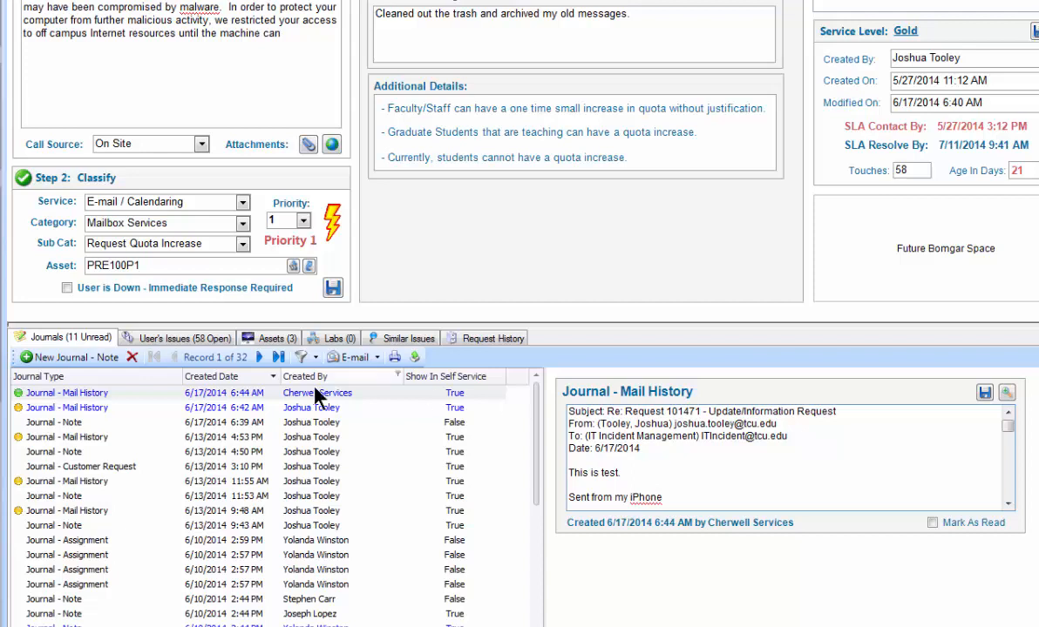
- Open a reply to the customer's 6/17/2014 6:44 AM mail history journal and cancel it unsent
{"action": "left_click", "coordinate": [356, 357]}
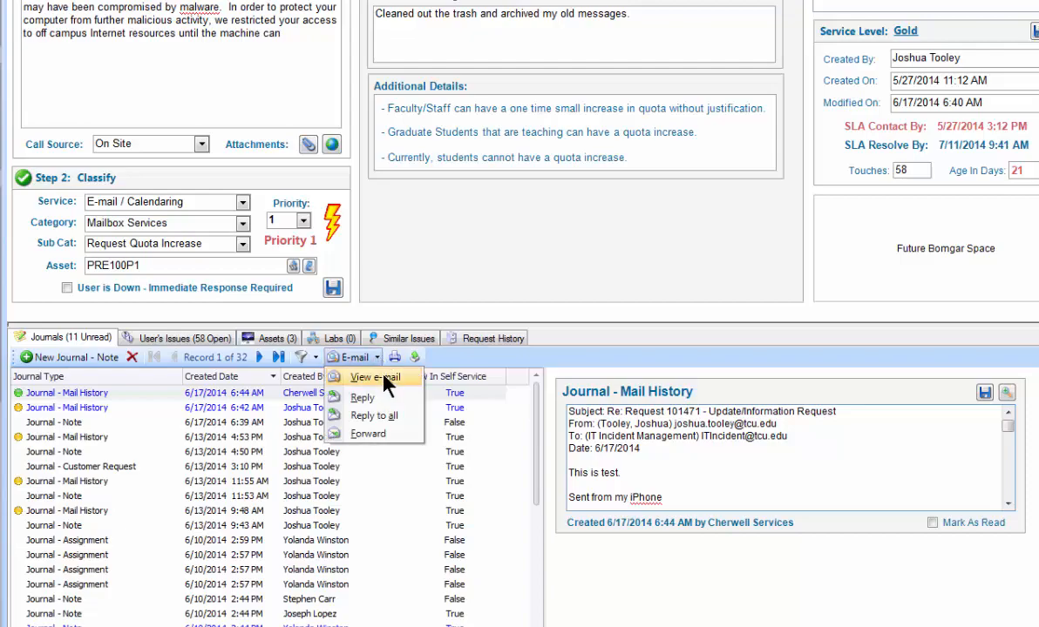
{"action": "left_click", "coordinate": [379, 398]}
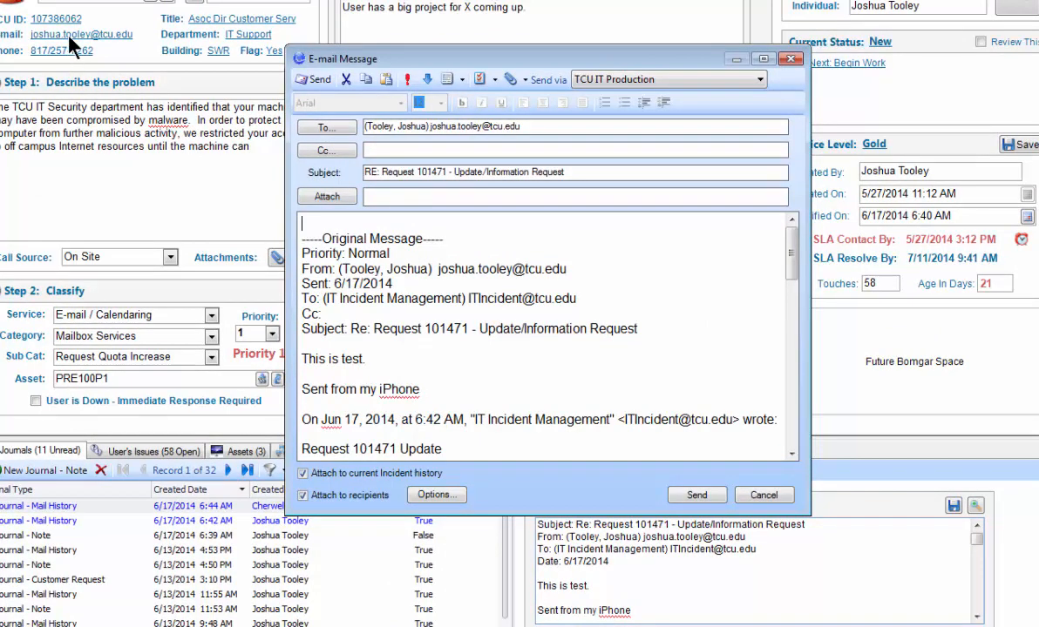
{"action": "left_click", "coordinate": [764, 495]}
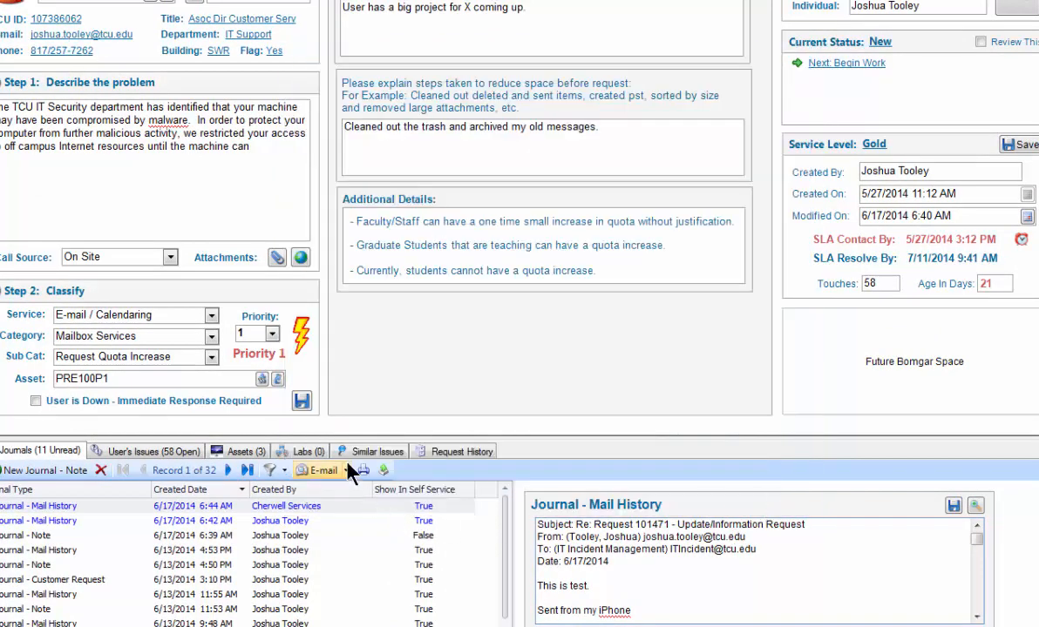
- View the original e-mail behind the 6/17/2014 6:44 AM mail history journal and close it
{"action": "left_click", "coordinate": [323, 470]}
{"action": "left_click", "coordinate": [346, 490]}
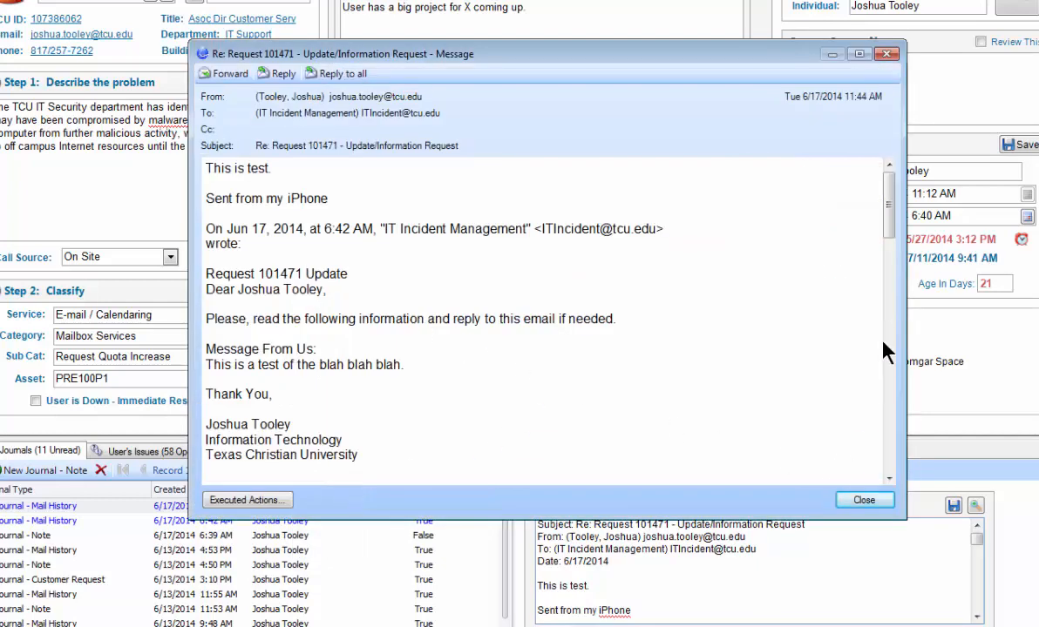
{"action": "left_click", "coordinate": [886, 56]}
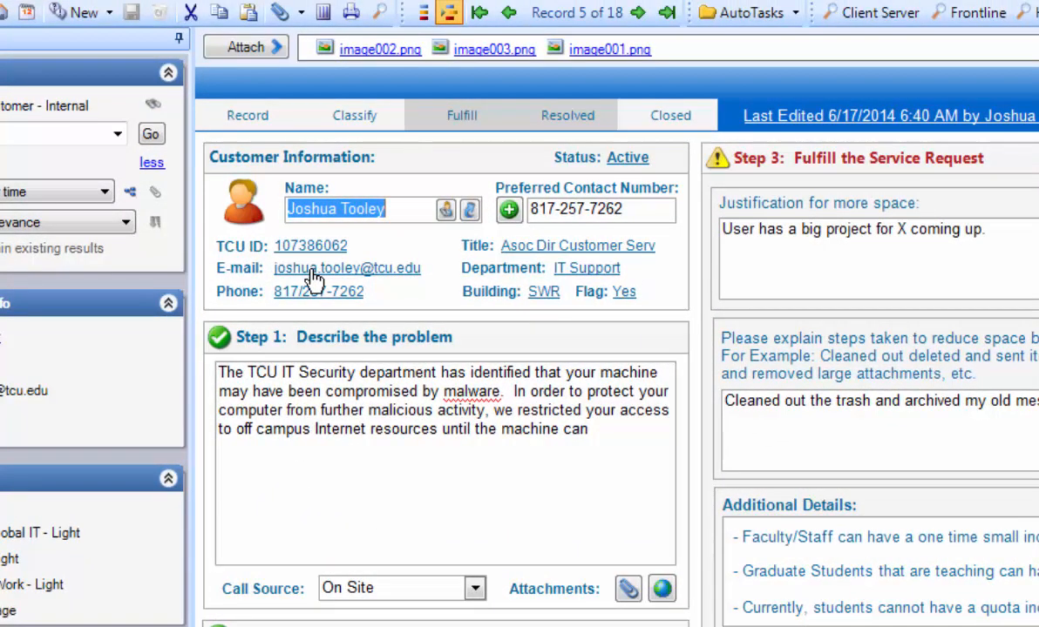
- Open an update e-mail to the customer from their e-mail address in the customer information and discard it unsent
{"action": "left_click", "coordinate": [310, 277]}
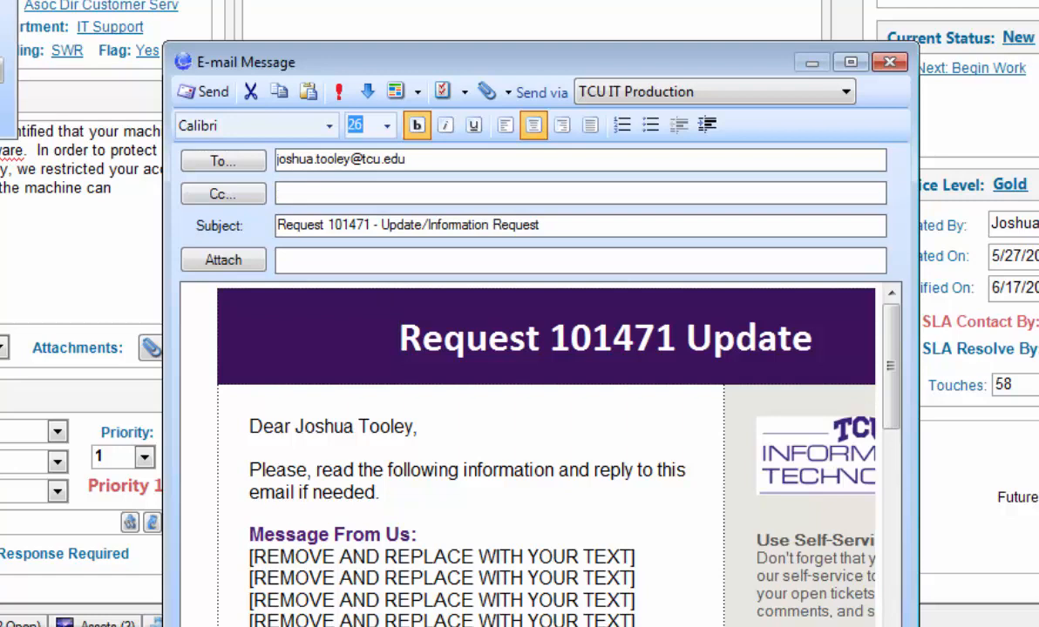
{"action": "key", "text": "Escape"}
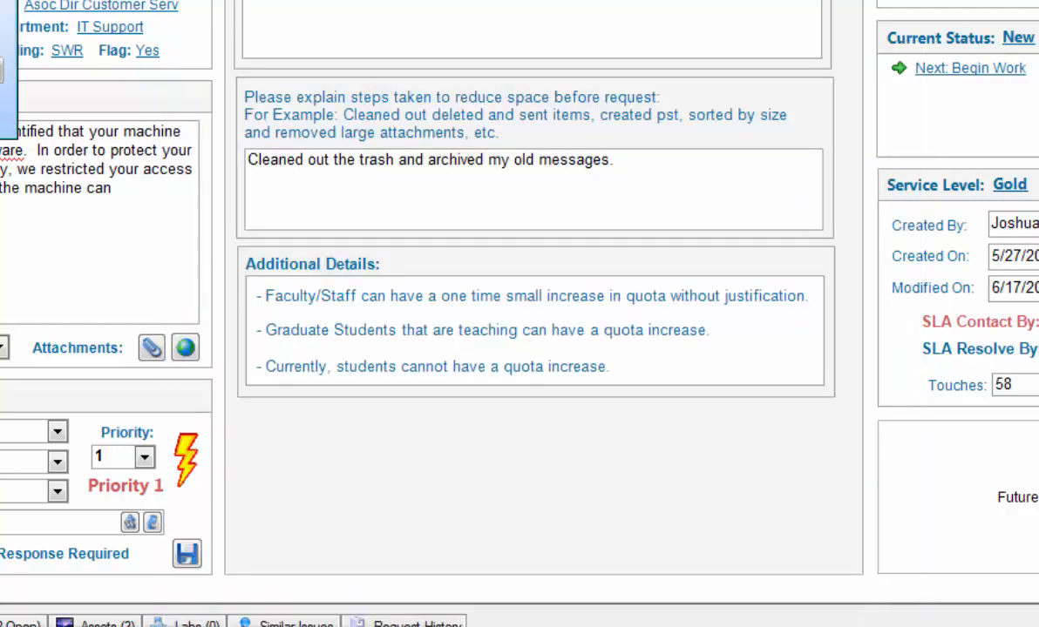
{"action": "left_click", "coordinate": [689, 394]}
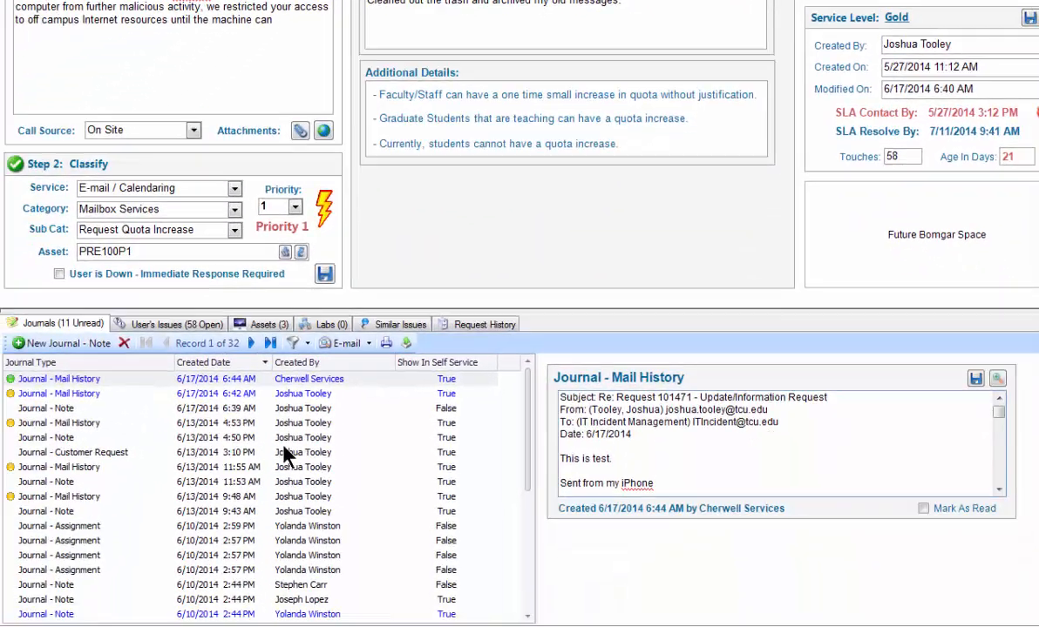
- Link the customer's configuration items LB112DM1.IT.TCU.EDU and LIB111T2.IT.TCU.EDU to the request as assets
{"action": "left_click", "coordinate": [263, 324]}
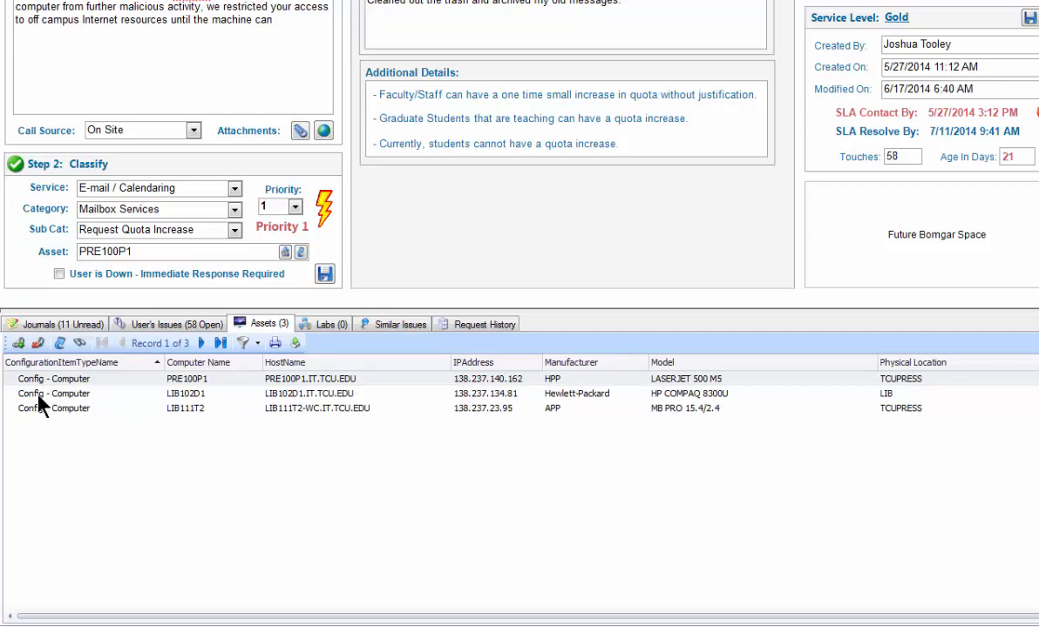
{"action": "left_click", "coordinate": [18, 344]}
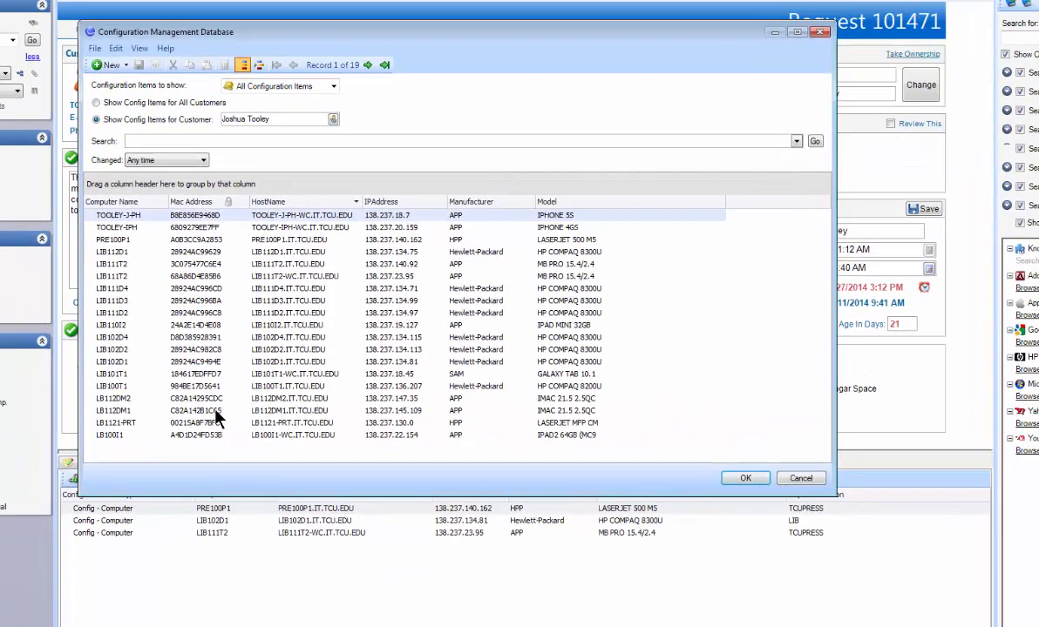
{"action": "double_click", "coordinate": [216, 413]}
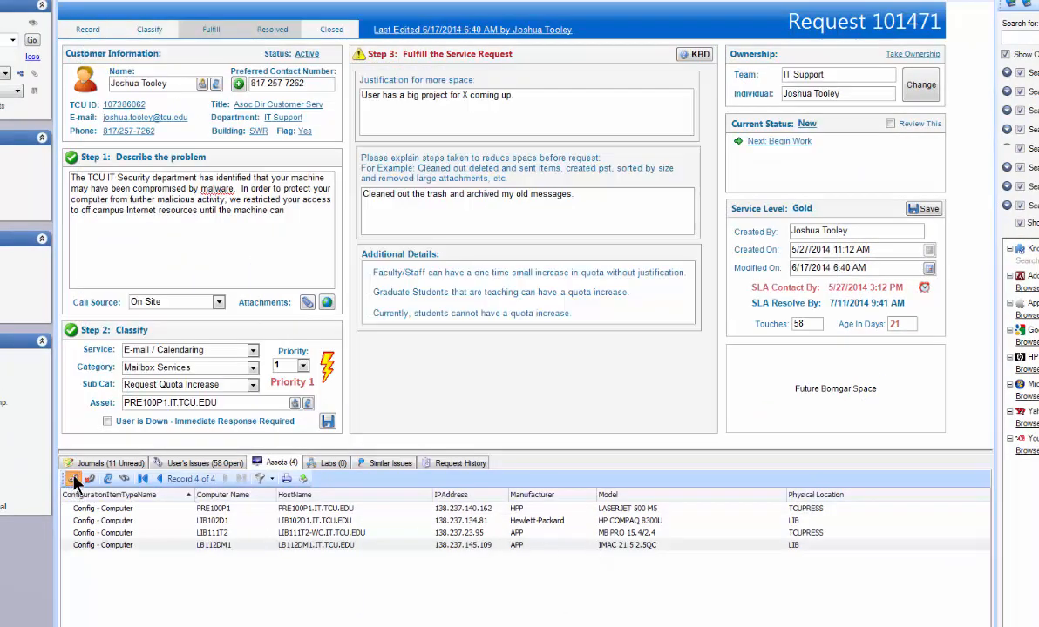
{"action": "left_click", "coordinate": [75, 481]}
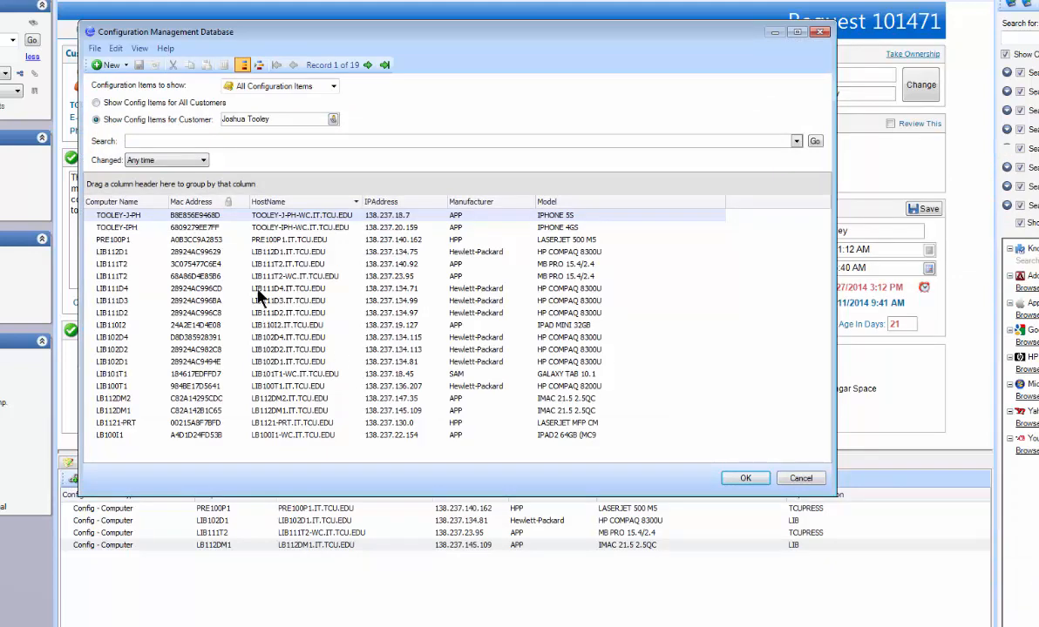
{"action": "double_click", "coordinate": [253, 264]}
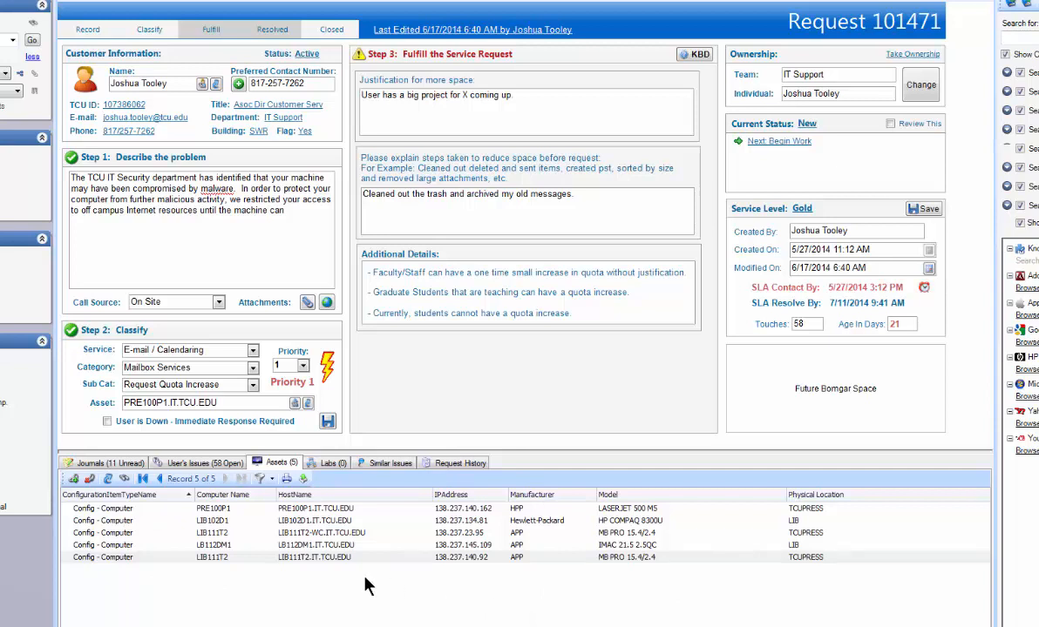
- Try going to the linked asset LB112DM1's record, cancel at the save question, and quick-view its details instead before closing them
{"action": "left_click", "coordinate": [316, 546]}
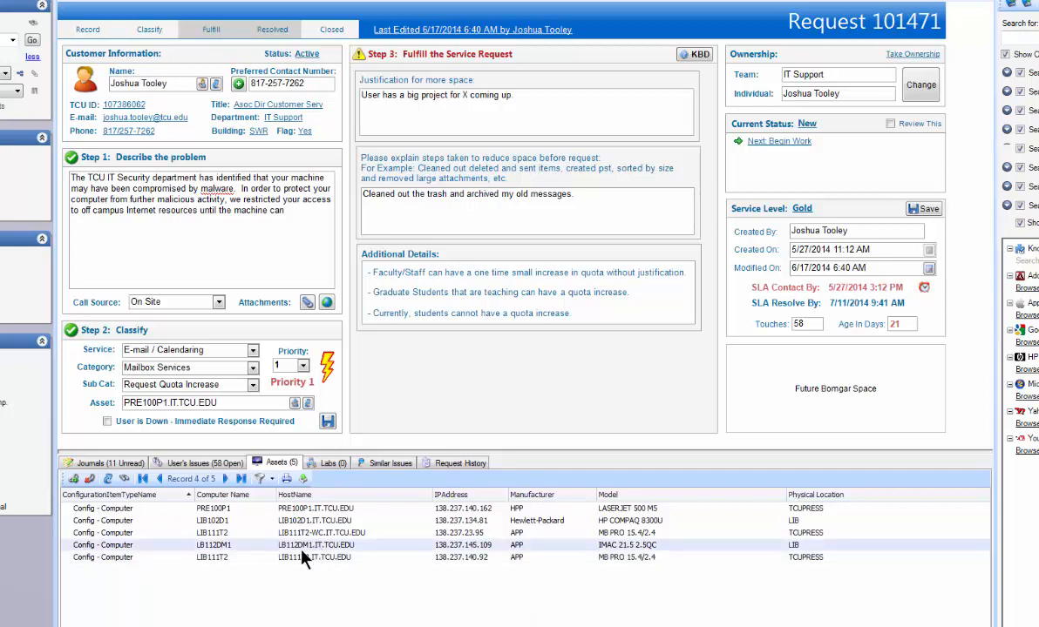
{"action": "left_click", "coordinate": [107, 480]}
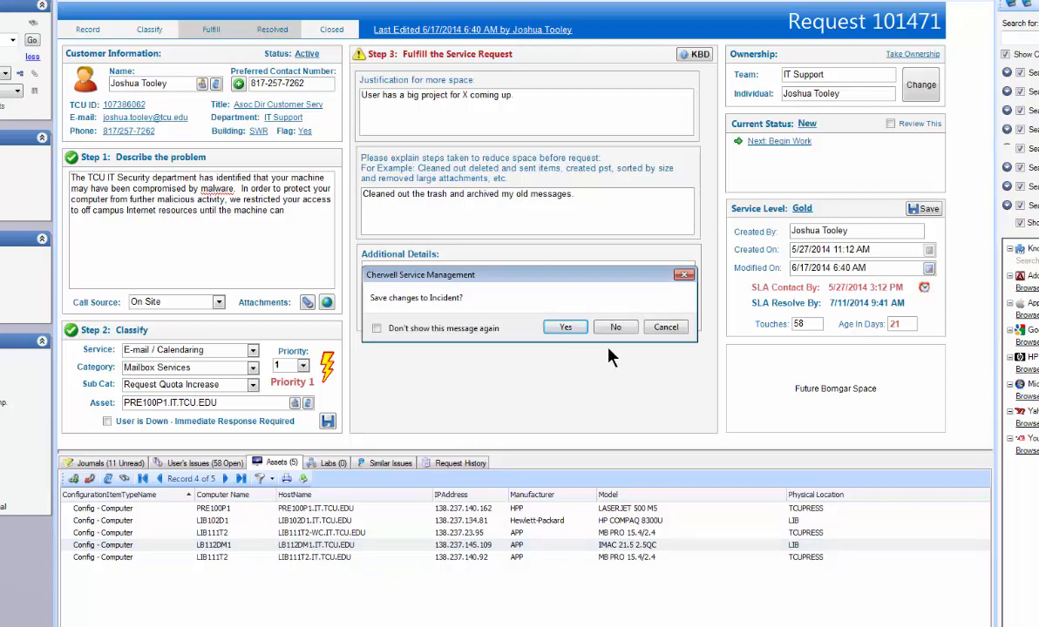
{"action": "left_click", "coordinate": [666, 328]}
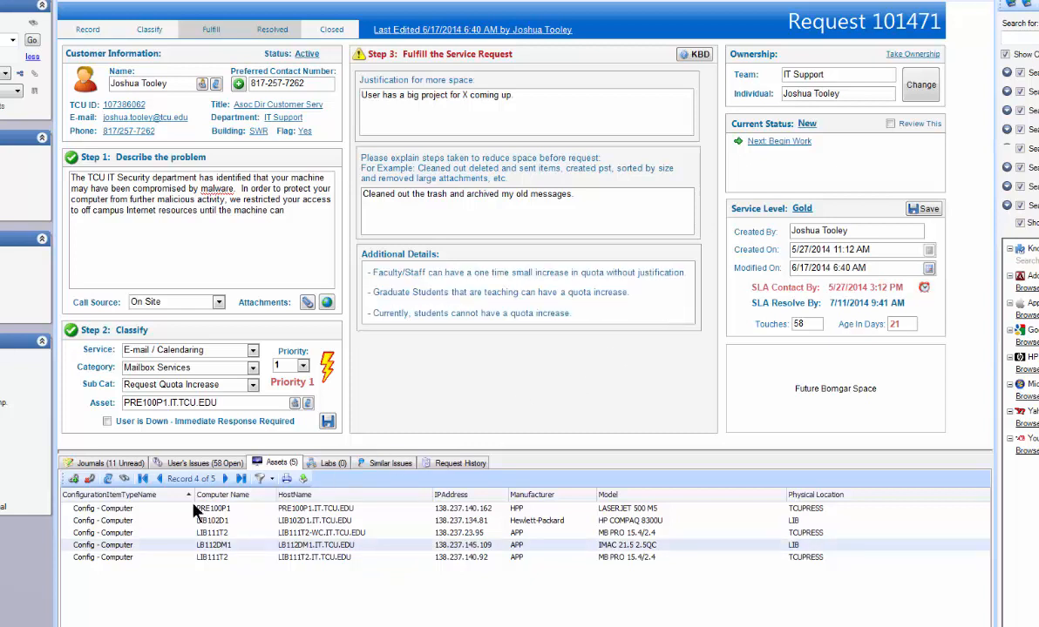
{"action": "left_click", "coordinate": [125, 480]}
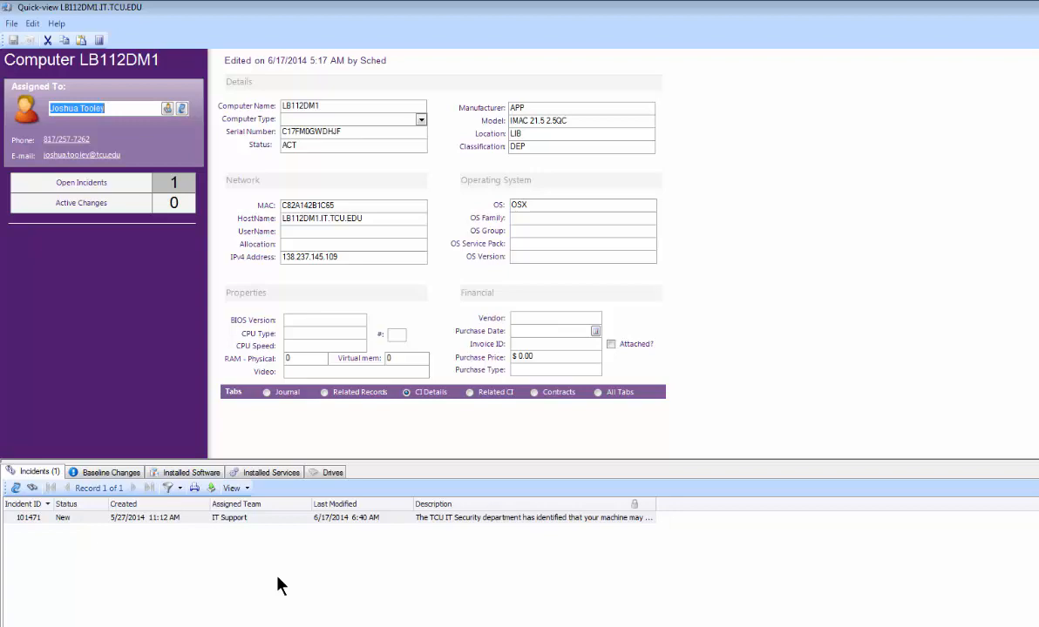
{"action": "left_click", "coordinate": [1036, 610]}
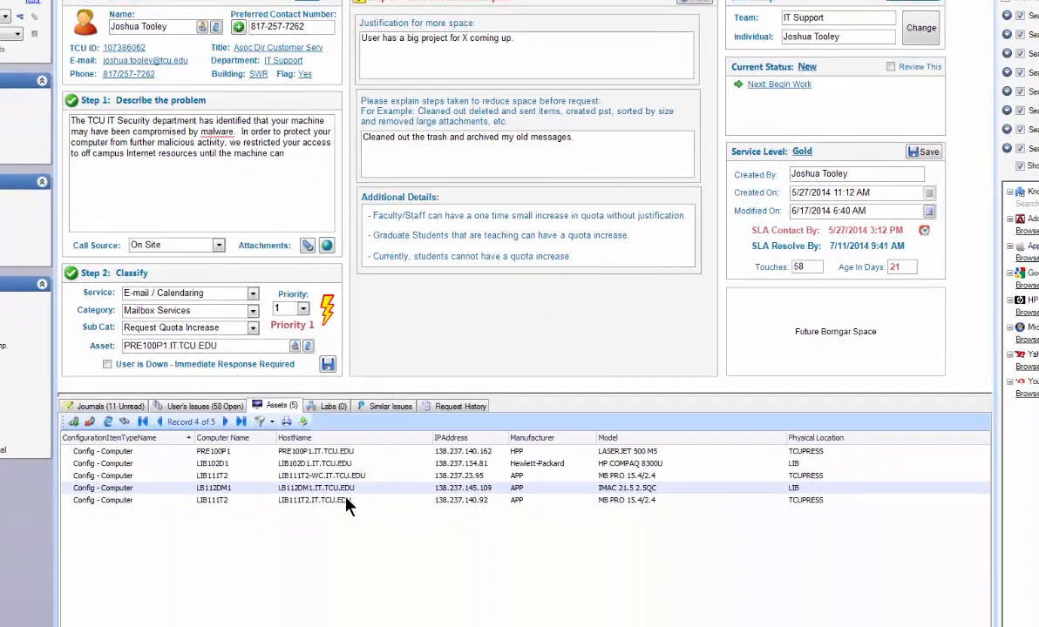
- Look through the request's linked labs and request history, ending on the labs
{"action": "left_click", "coordinate": [328, 406]}
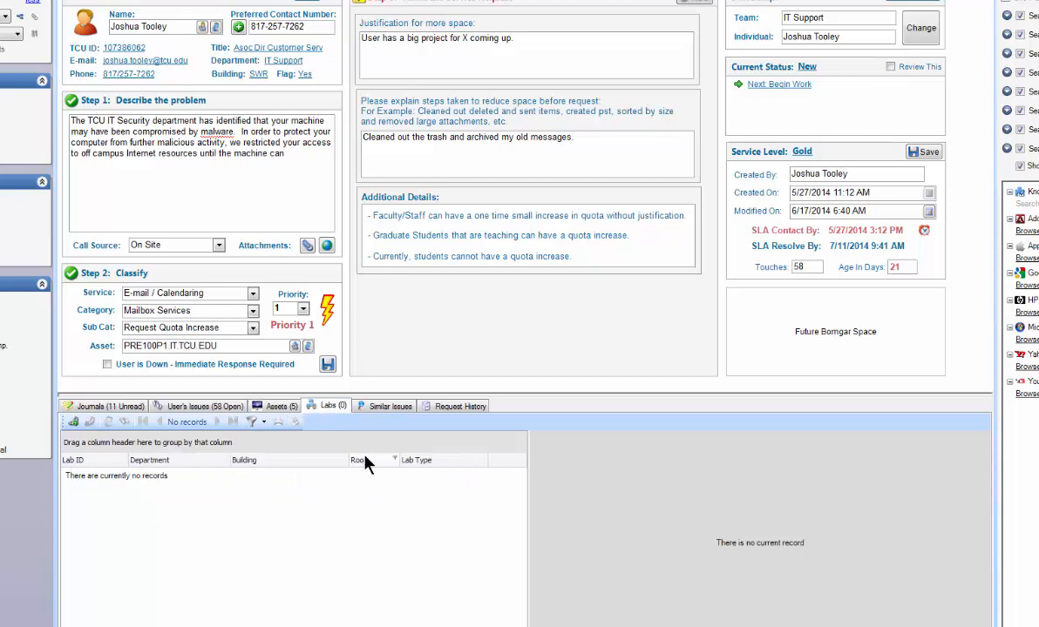
{"action": "left_click", "coordinate": [459, 406]}
{"action": "left_click", "coordinate": [328, 407]}
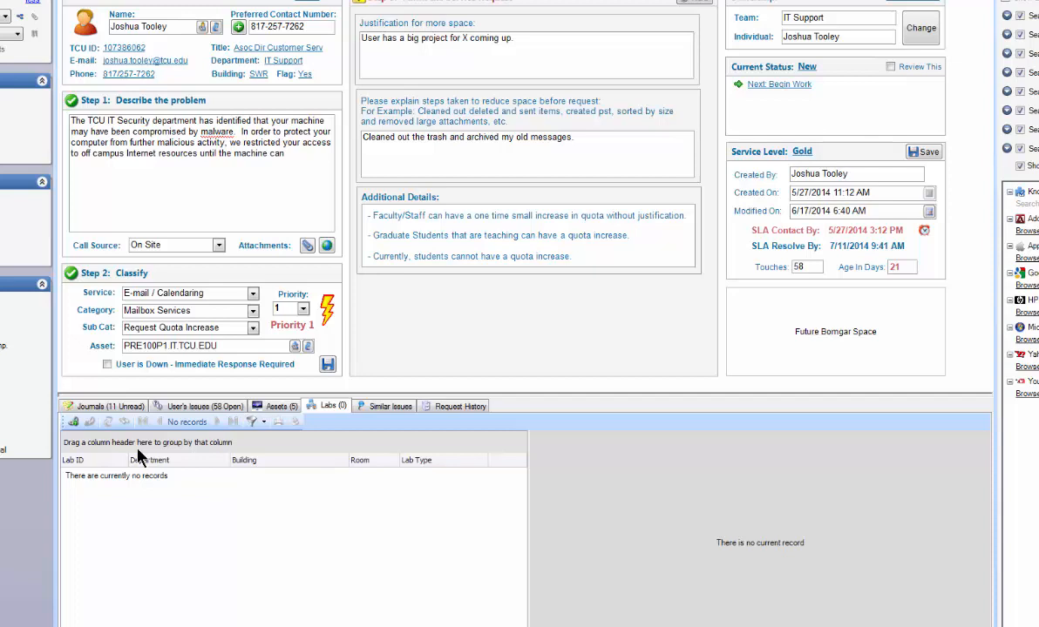
- Link the Tucker Technology Center engineering labs TUC229 and TUC124 to the request
{"action": "left_click", "coordinate": [74, 422]}
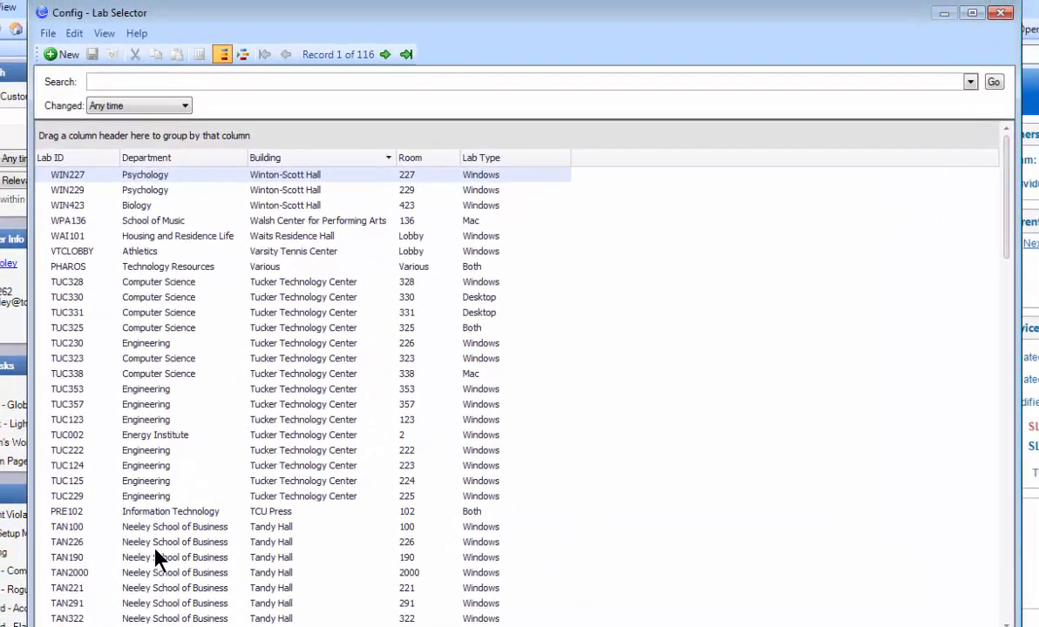
{"action": "double_click", "coordinate": [160, 498]}
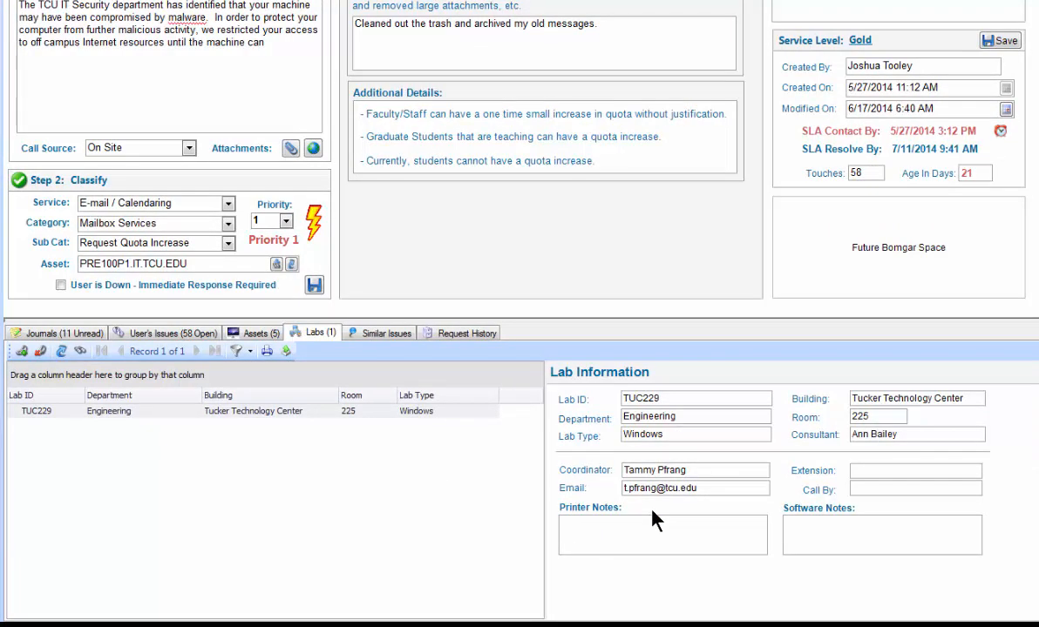
{"action": "left_click", "coordinate": [21, 351]}
{"action": "double_click", "coordinate": [244, 167]}
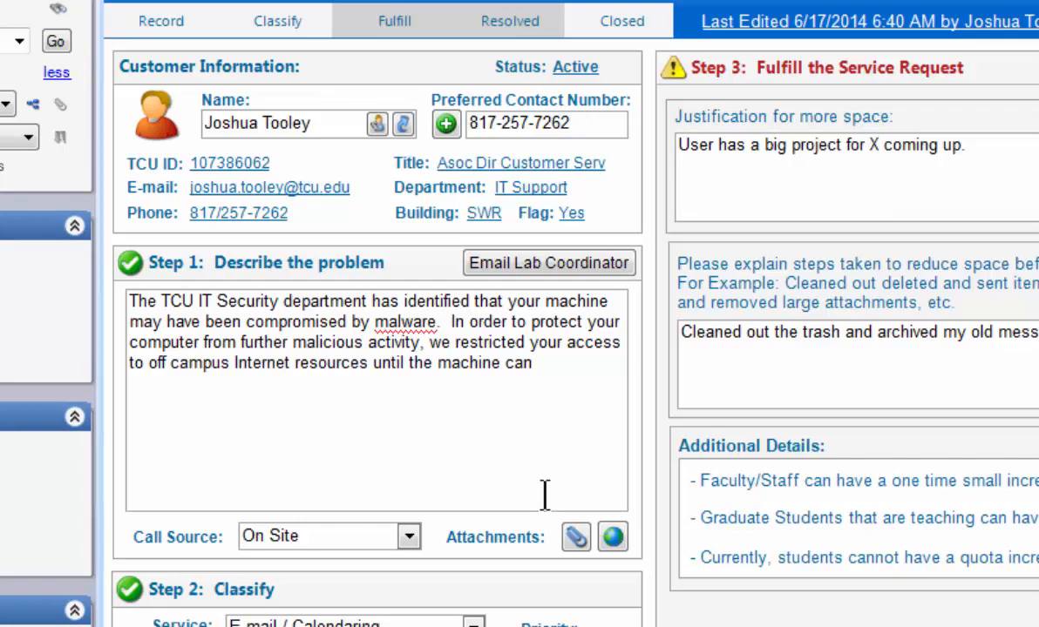
- Open an update e-mail to the lab coordinator, enlarge the message window to view the template, and discard the message unsent
{"action": "left_click", "coordinate": [514, 266]}
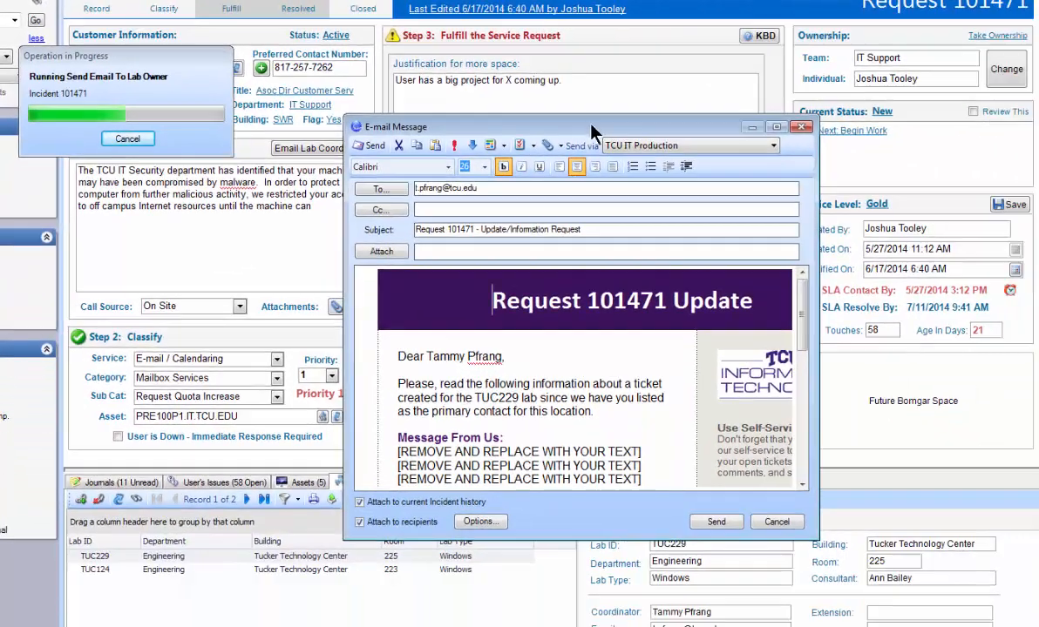
{"action": "left_click_drag", "start_coordinate": [591, 130], "coordinate": [427, 93]}
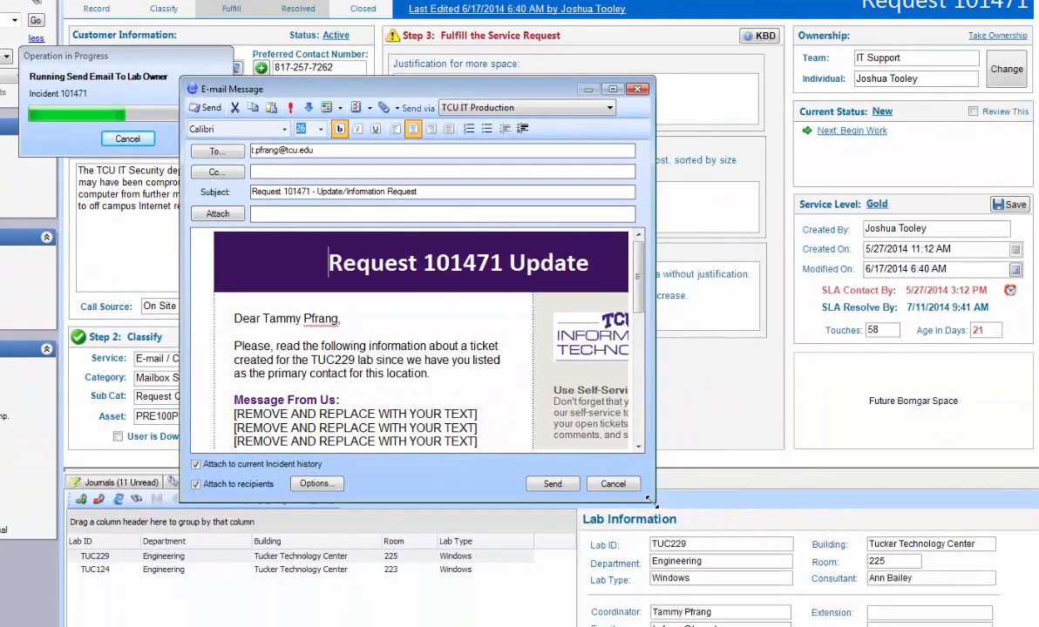
{"action": "left_click_drag", "start_coordinate": [652, 498], "coordinate": [741, 563]}
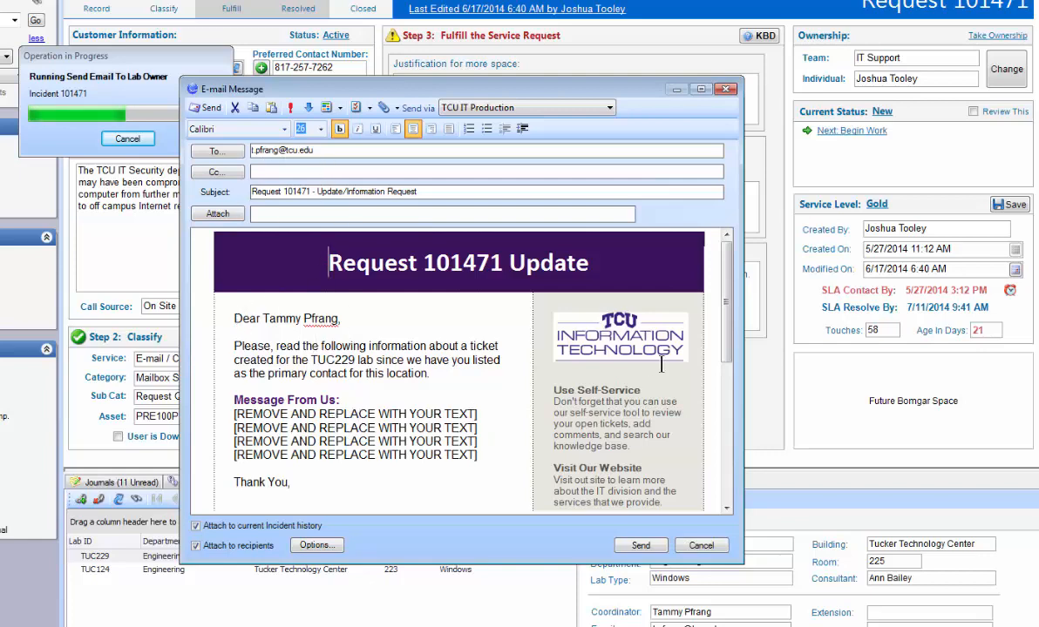
{"action": "mouse_move", "coordinate": [726, 291]}
{"action": "left_mouse_down"}
{"action": "mouse_move", "coordinate": [718, 435]}
{"action": "mouse_move", "coordinate": [718, 280]}
{"action": "left_mouse_up"}
{"action": "left_click", "coordinate": [727, 91]}
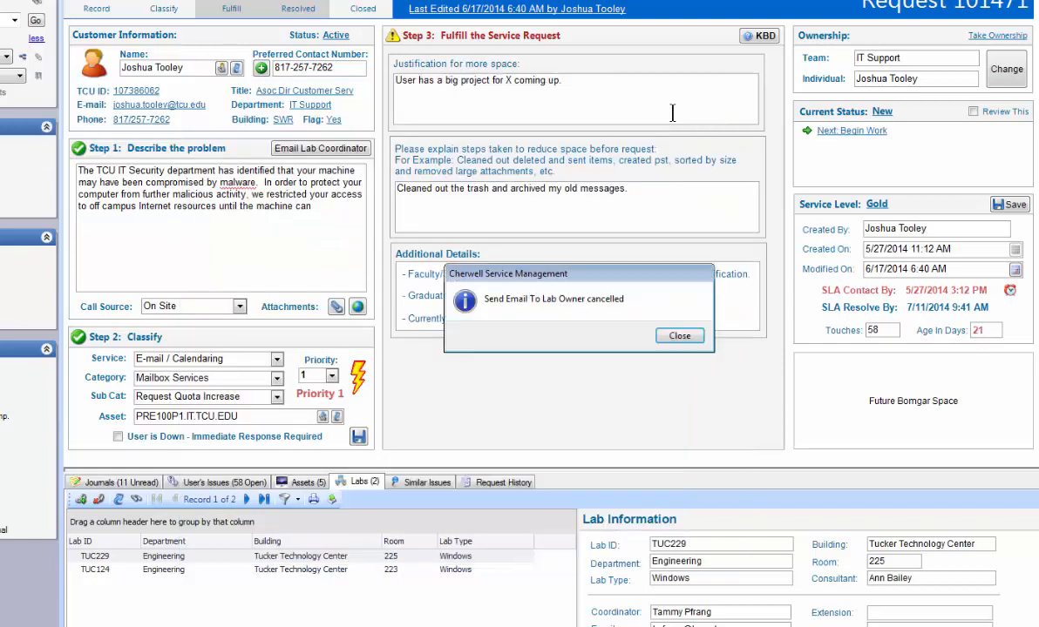
{"action": "left_click", "coordinate": [676, 337]}
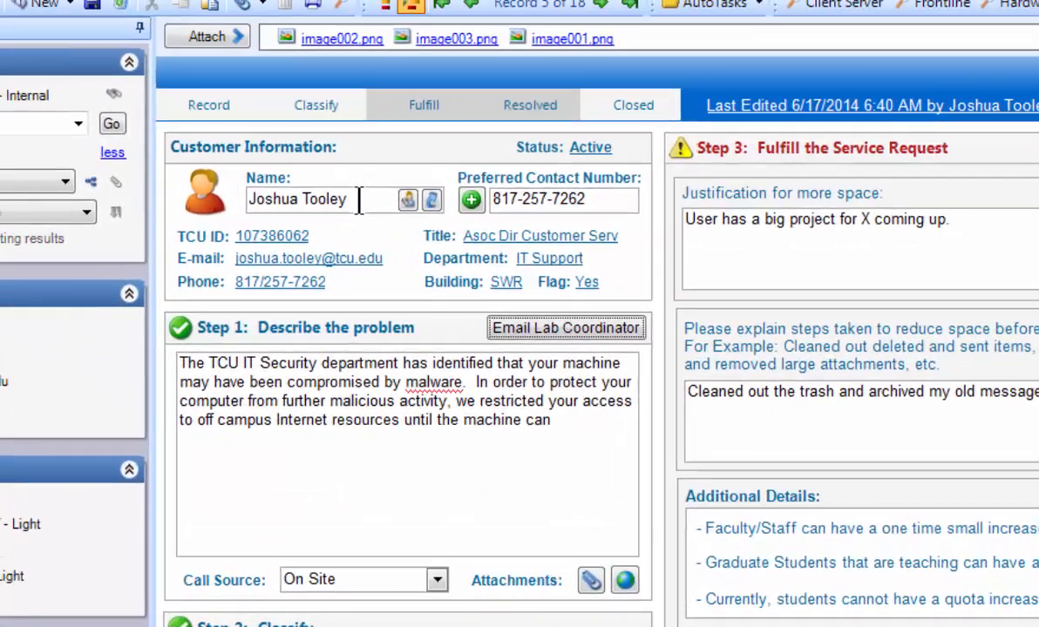
- Replace the request's customer with another contact, looked up by last name
{"action": "left_click_drag", "start_coordinate": [191, 68], "coordinate": [94, 68]}
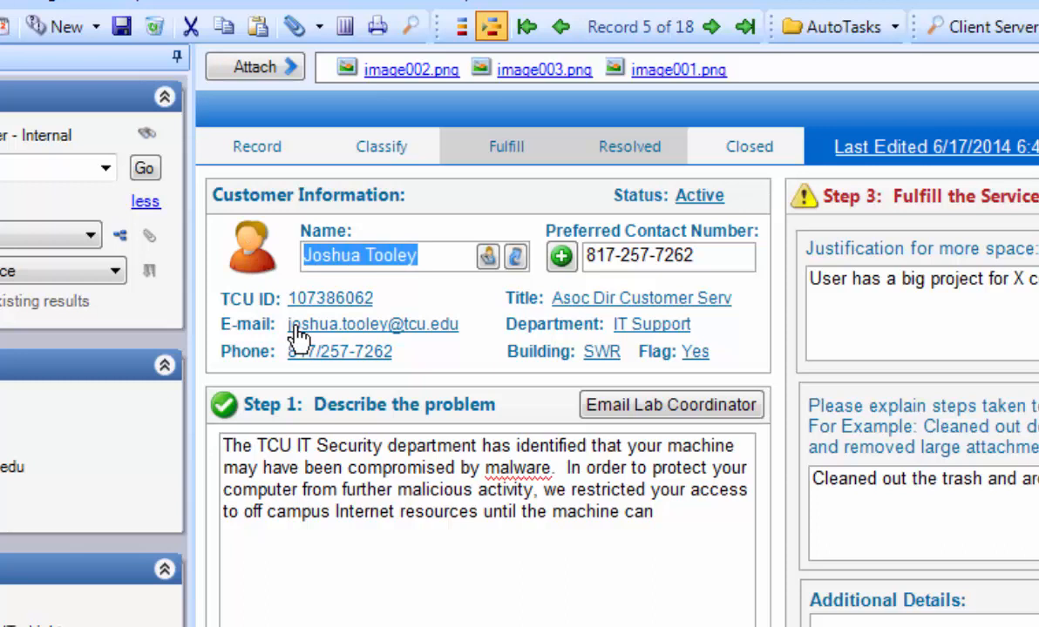
{"action": "type", "text": "bowerman"}
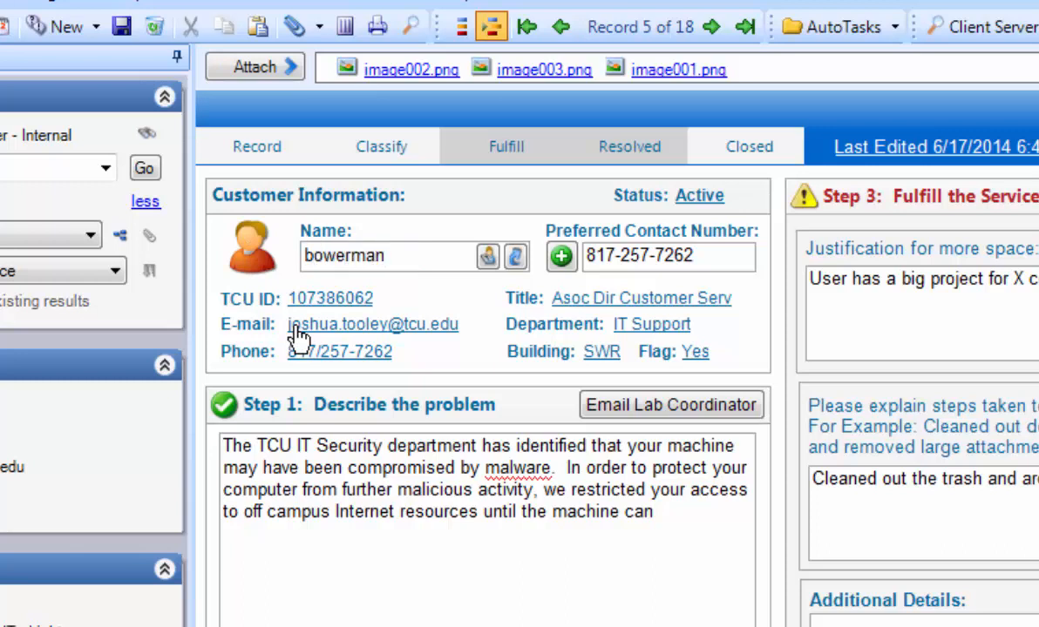
{"action": "key", "text": "Return"}
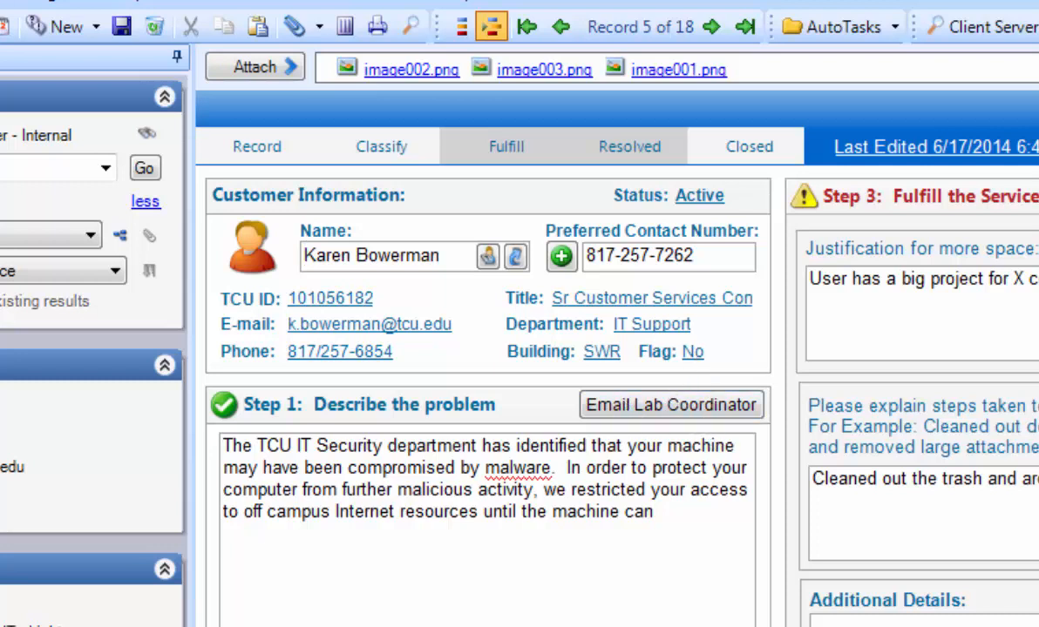
- Open an update e-mail to the new customer from their e-mail address and discard it unsent
{"action": "left_click", "coordinate": [406, 327]}
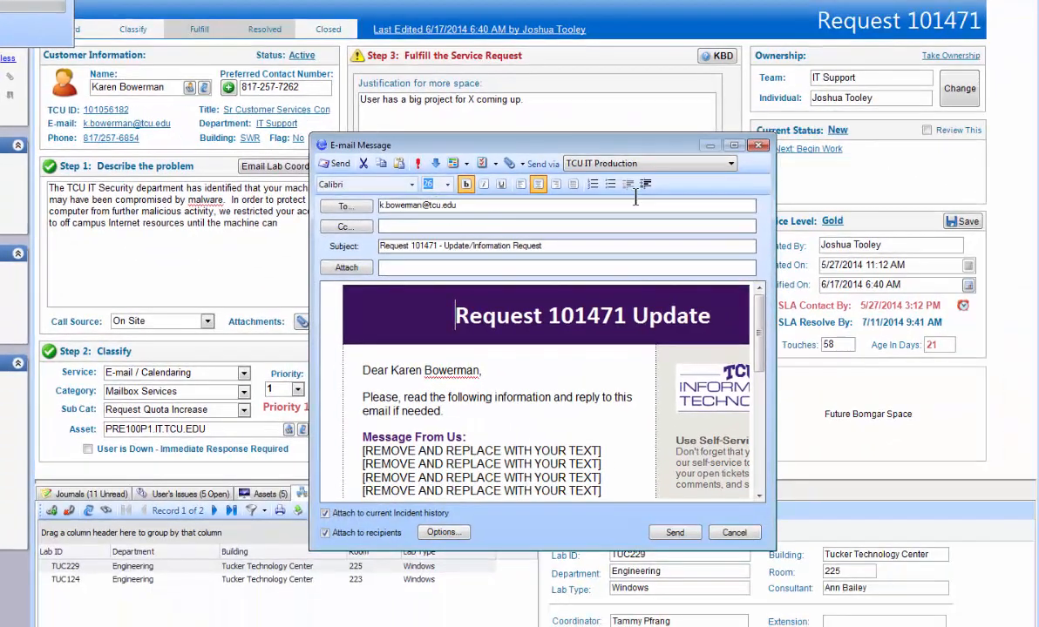
{"action": "left_click", "coordinate": [760, 145]}
{"action": "left_click", "coordinate": [638, 350]}
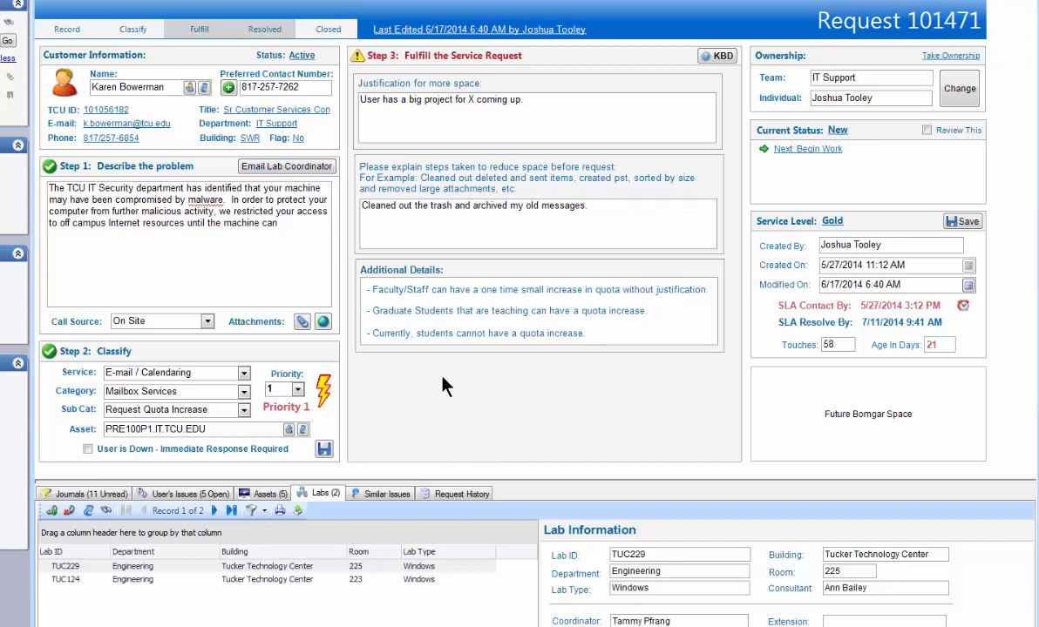
- Look through the request history and the journals, ending on the request history
{"action": "left_click", "coordinate": [469, 502]}
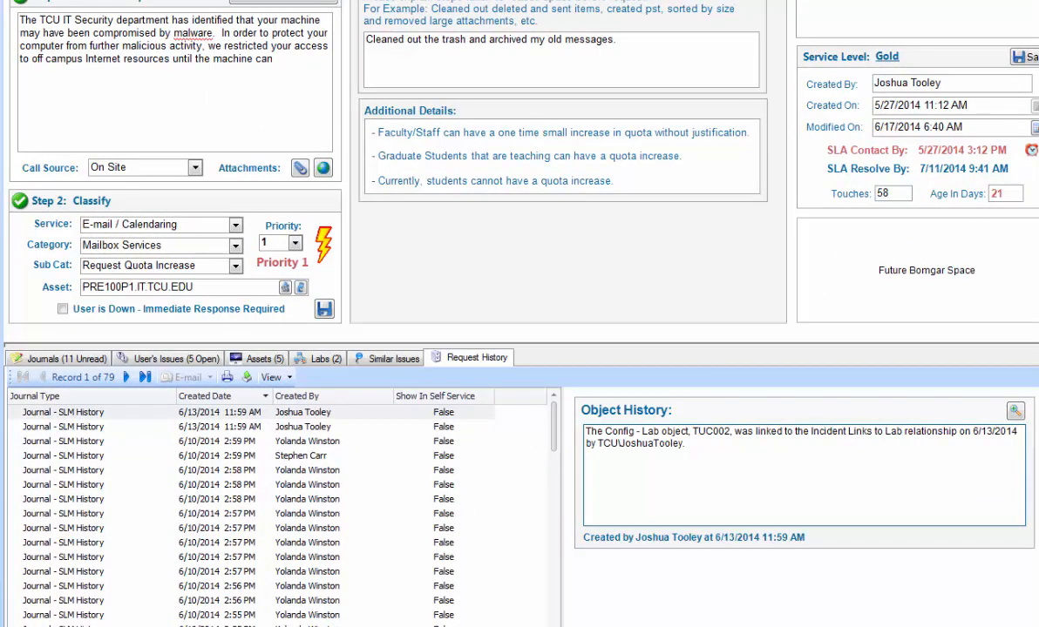
{"action": "left_click", "coordinate": [78, 359]}
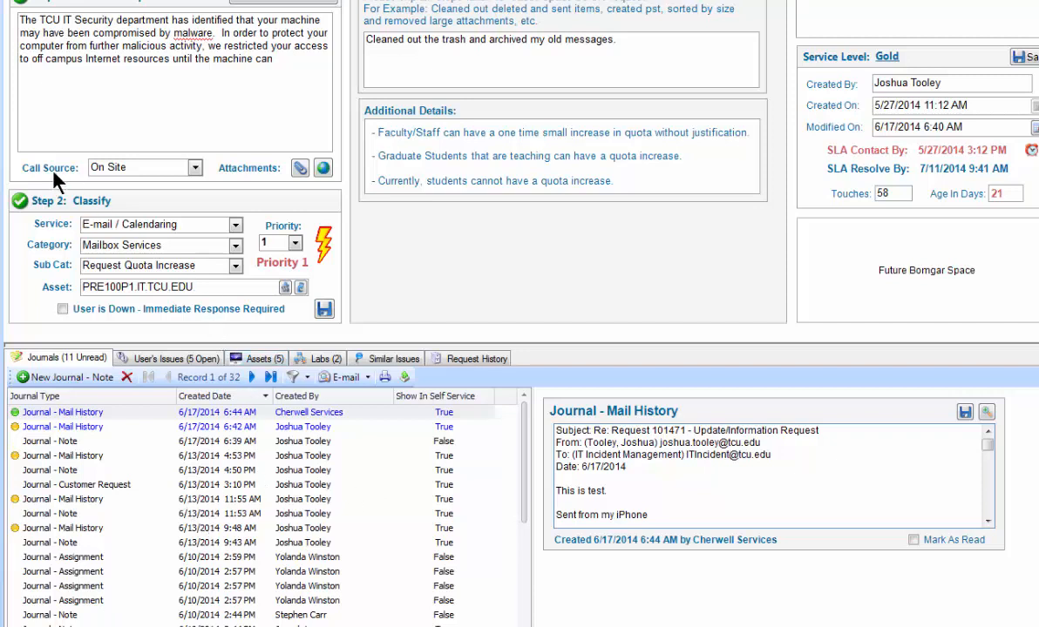
{"action": "left_click", "coordinate": [194, 169]}
{"action": "left_click", "coordinate": [195, 171]}
{"action": "left_click", "coordinate": [458, 359]}
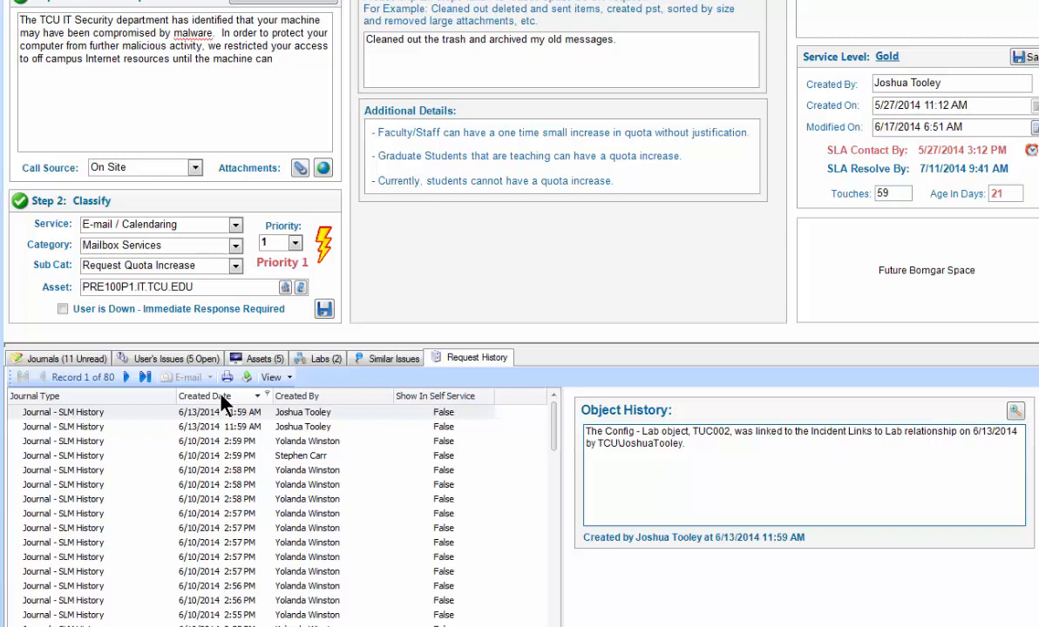
- Change the request's call source to E-mail, save it, and sort the request history by created date, newest first
{"action": "left_click", "coordinate": [194, 167]}
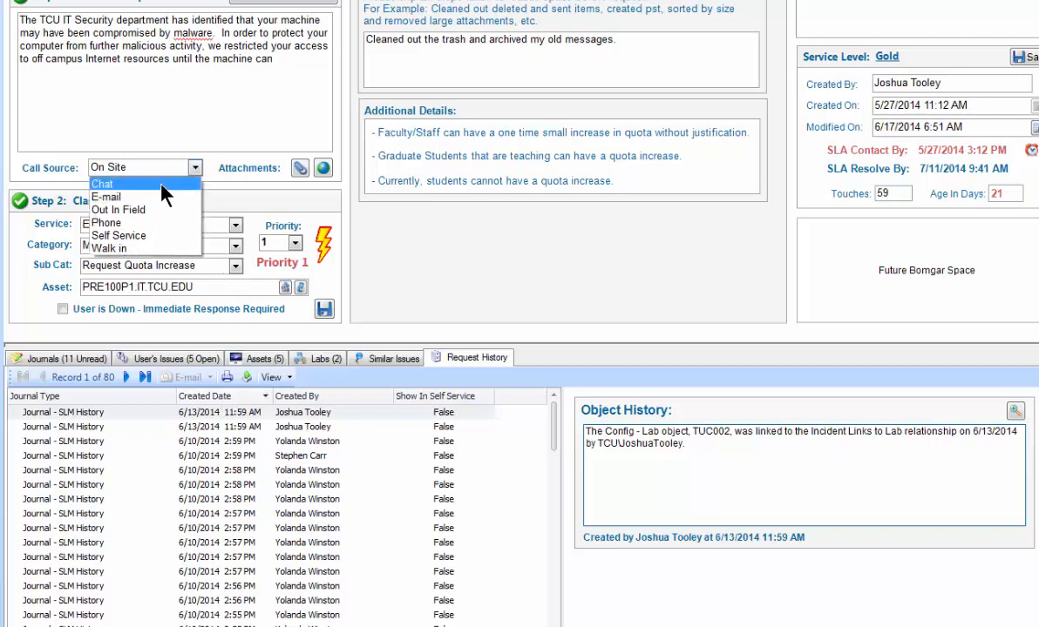
{"action": "left_click", "coordinate": [126, 198]}
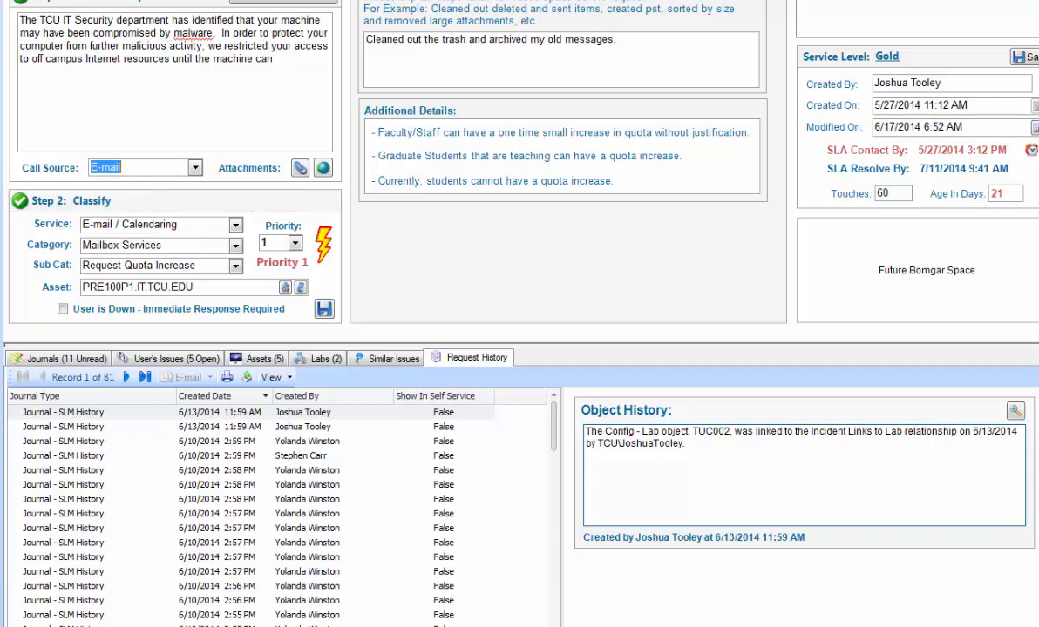
{"action": "left_click", "coordinate": [228, 399]}
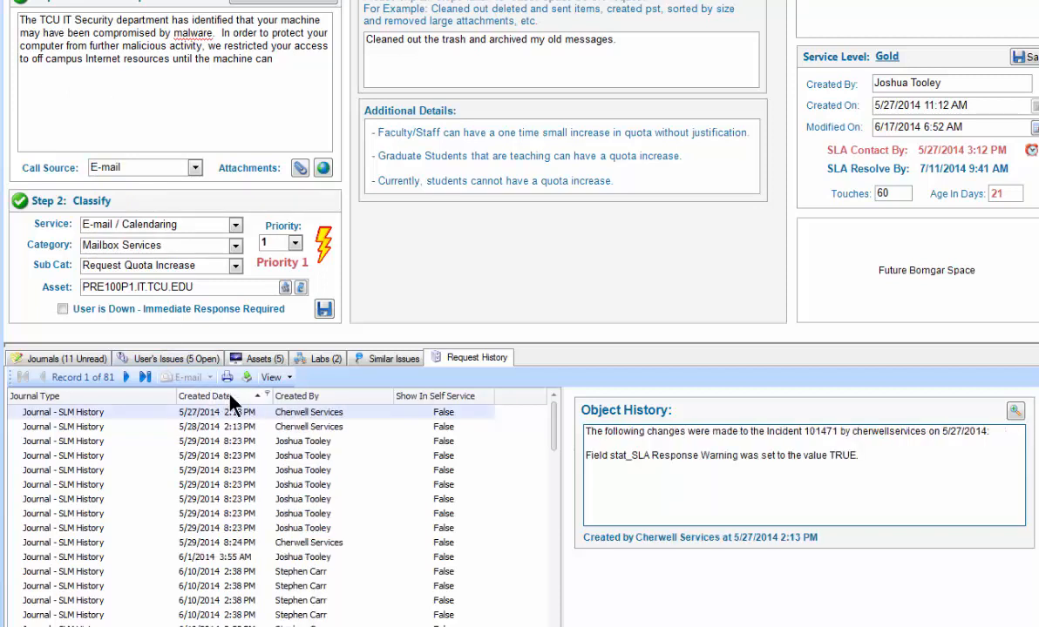
{"action": "left_click", "coordinate": [235, 403]}
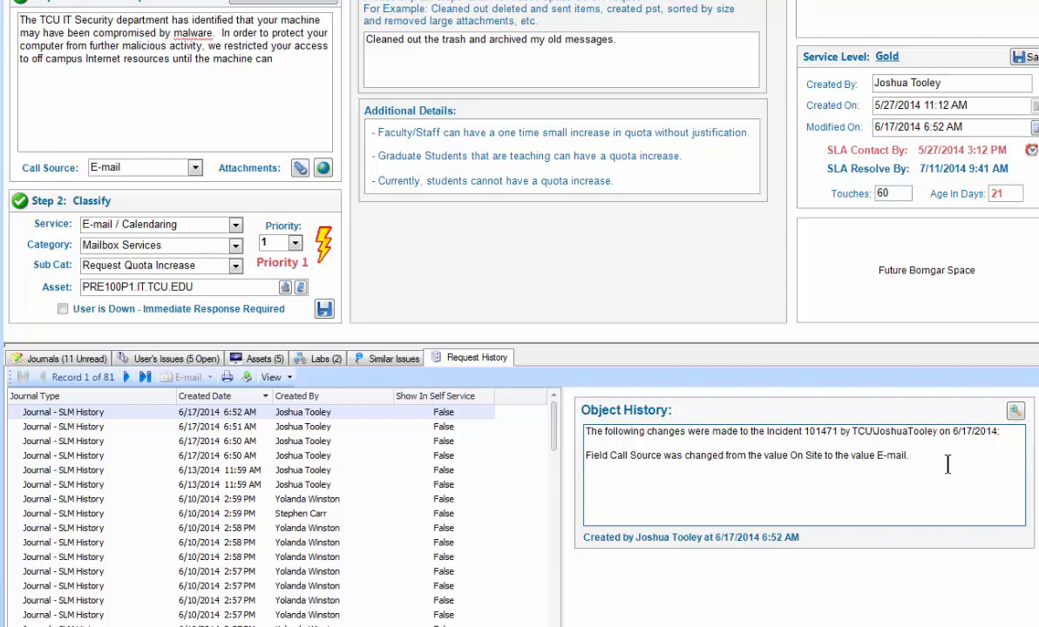
- Add a period to the end of the problem description, save the request, and sort its history newest first again
{"action": "left_click", "coordinate": [283, 59]}
{"action": "type", "text": "."}
{"action": "key", "text": "ctrl+s"}
{"action": "left_click", "coordinate": [219, 397]}
{"action": "left_click", "coordinate": [219, 398]}
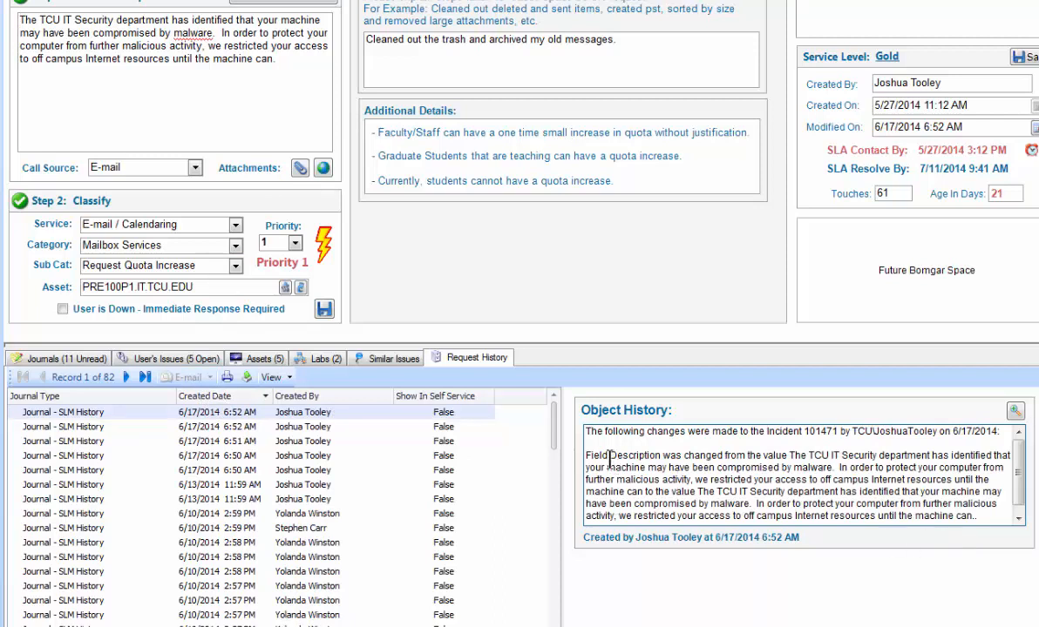
- Read the description change in the newest history entry, view its details enlarged, close them, and return to the journals
{"action": "left_click", "coordinate": [1017, 518]}
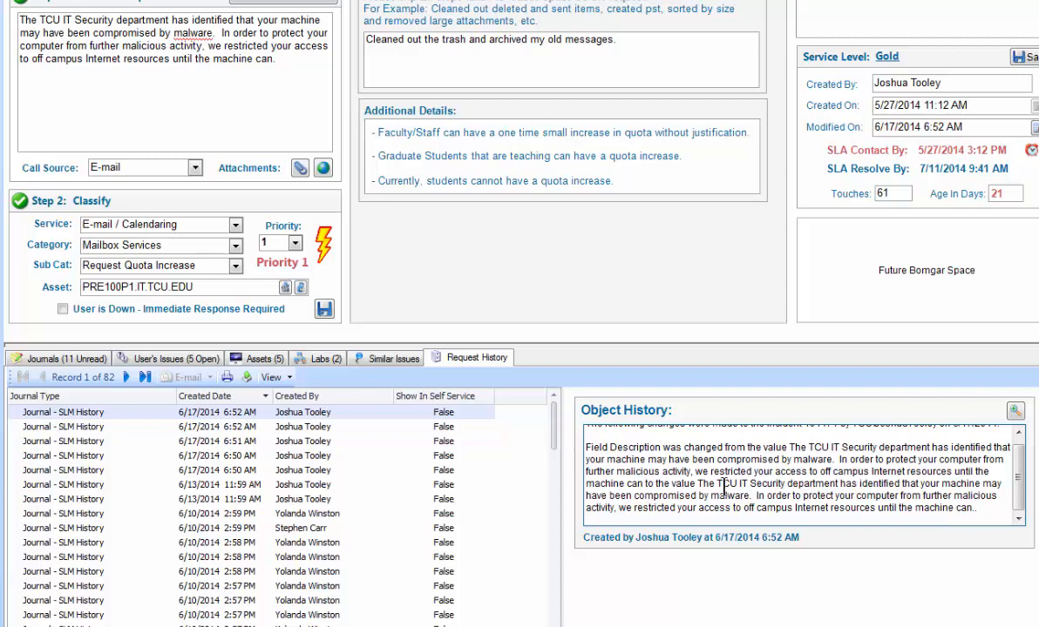
{"action": "left_click_drag", "start_coordinate": [696, 485], "coordinate": [644, 485]}
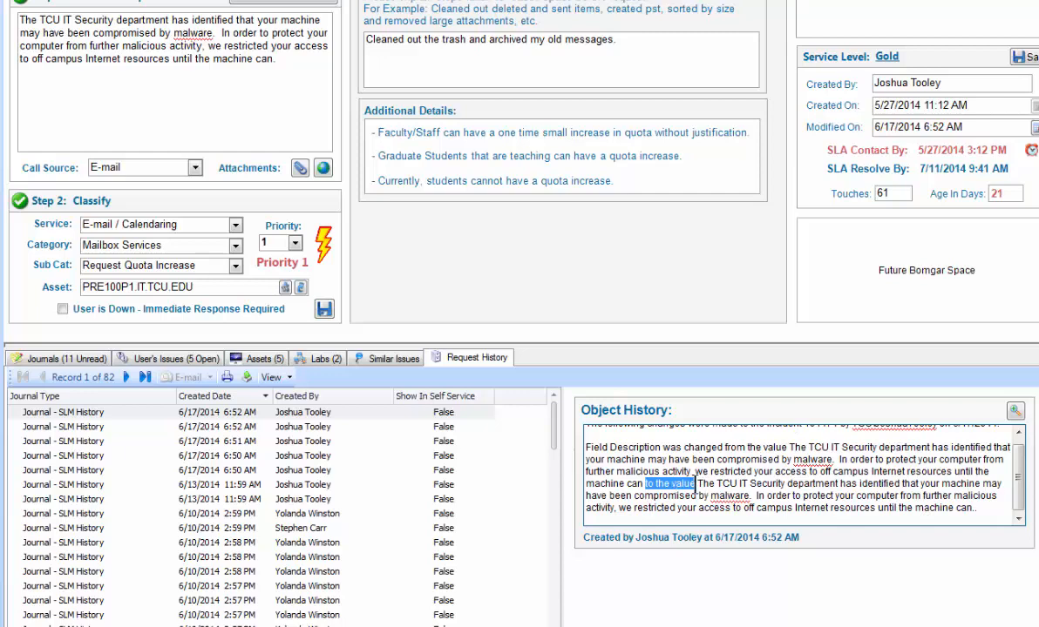
{"action": "left_click", "coordinate": [1015, 411]}
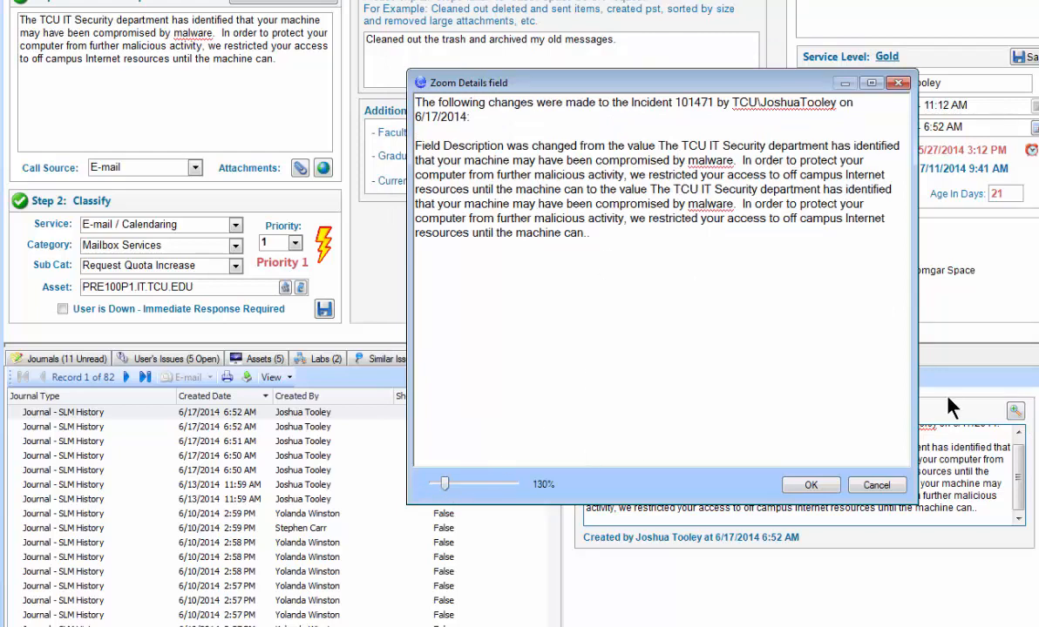
{"action": "left_click", "coordinate": [849, 488]}
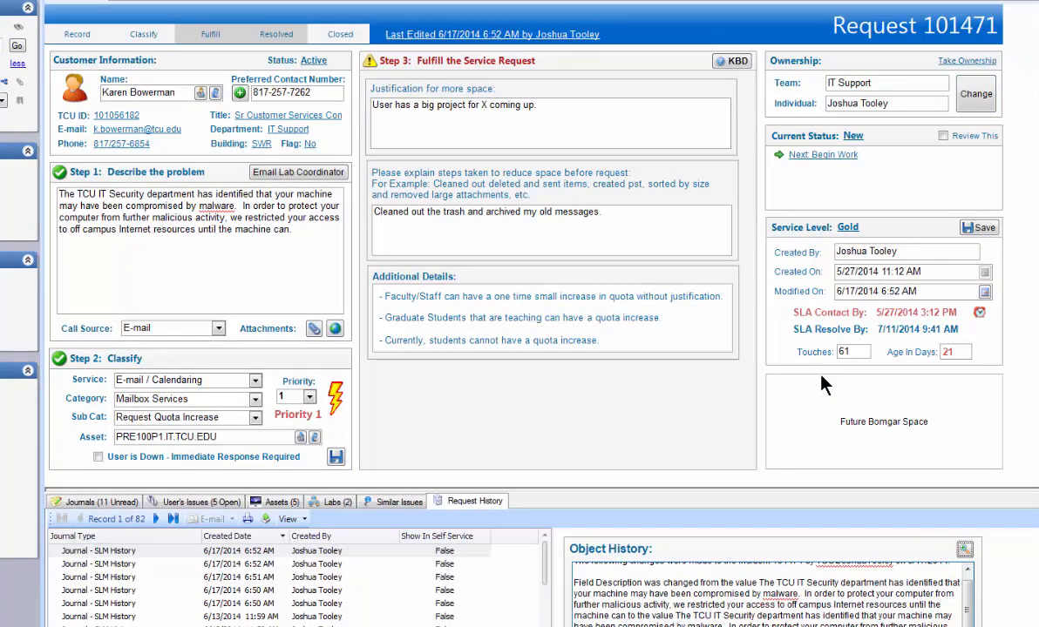
{"action": "left_click", "coordinate": [96, 502]}
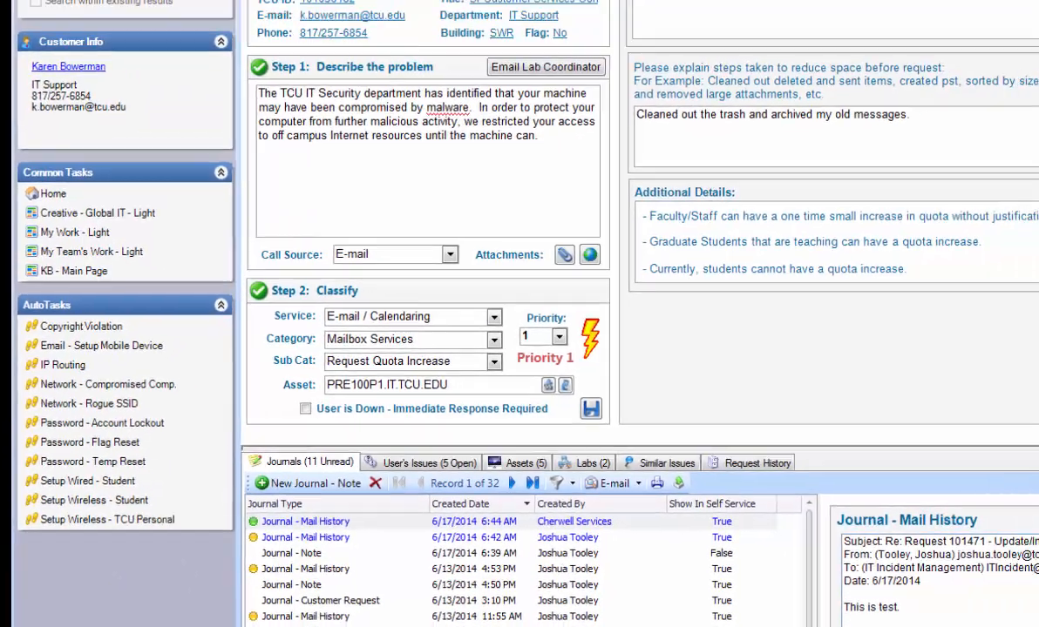
- Create a new incident and assign its customer by searching the contacts for their last name
{"action": "left_click", "coordinate": [123, 14]}
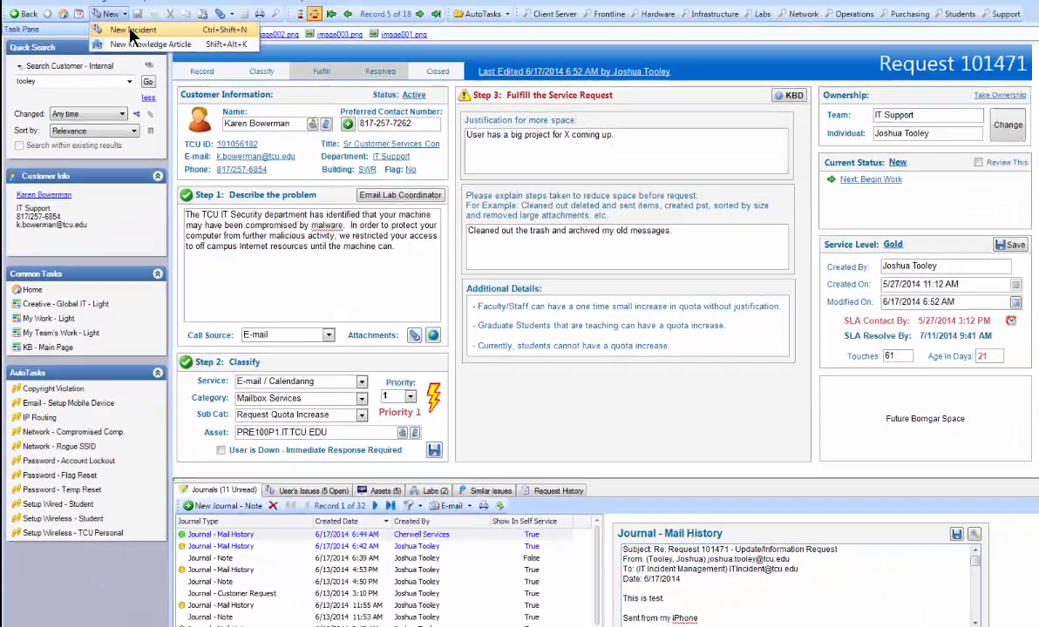
{"action": "left_click", "coordinate": [132, 31]}
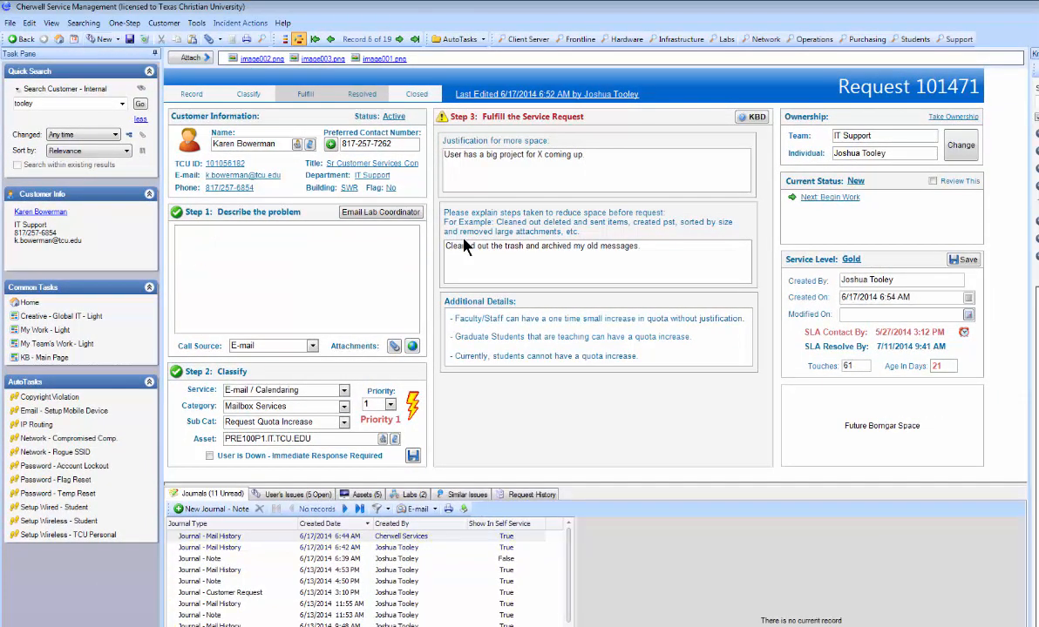
{"action": "left_click", "coordinate": [281, 146]}
{"action": "type", "text": "tooley"}
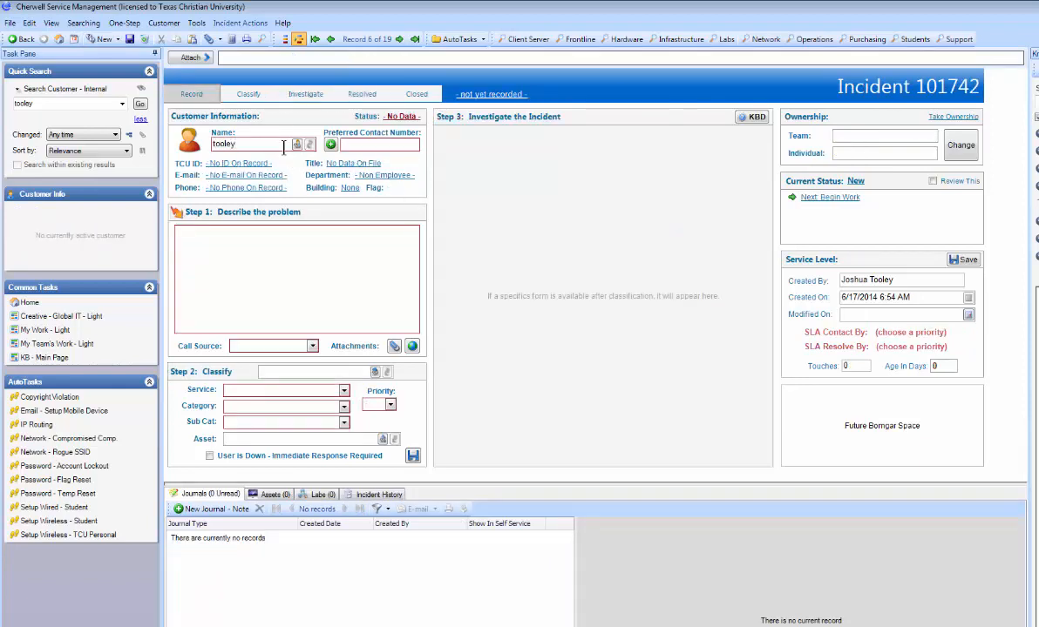
{"action": "key", "text": "Return"}
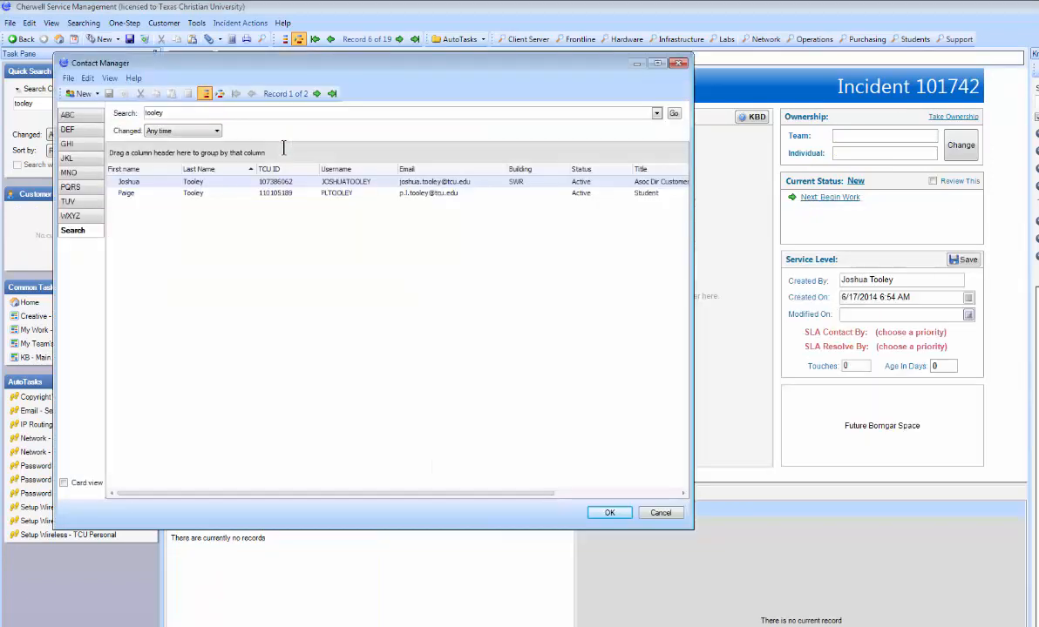
{"action": "double_click", "coordinate": [215, 183]}
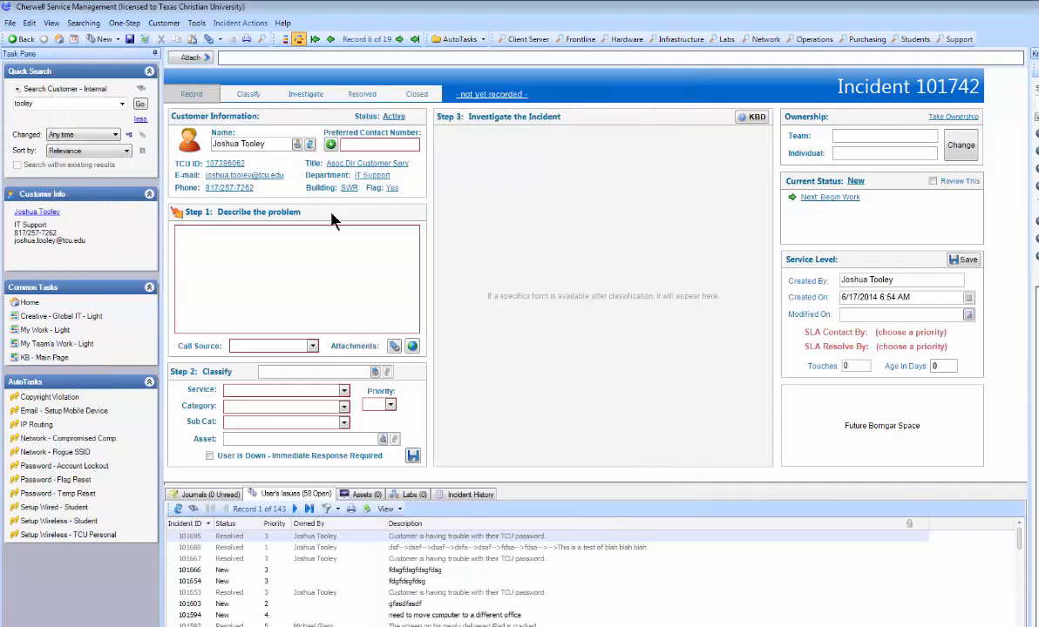
- Run the Password - Flag Reset AutoTask on the new incident, giving Walk in as how the issue was received
{"action": "left_click", "coordinate": [77, 481]}
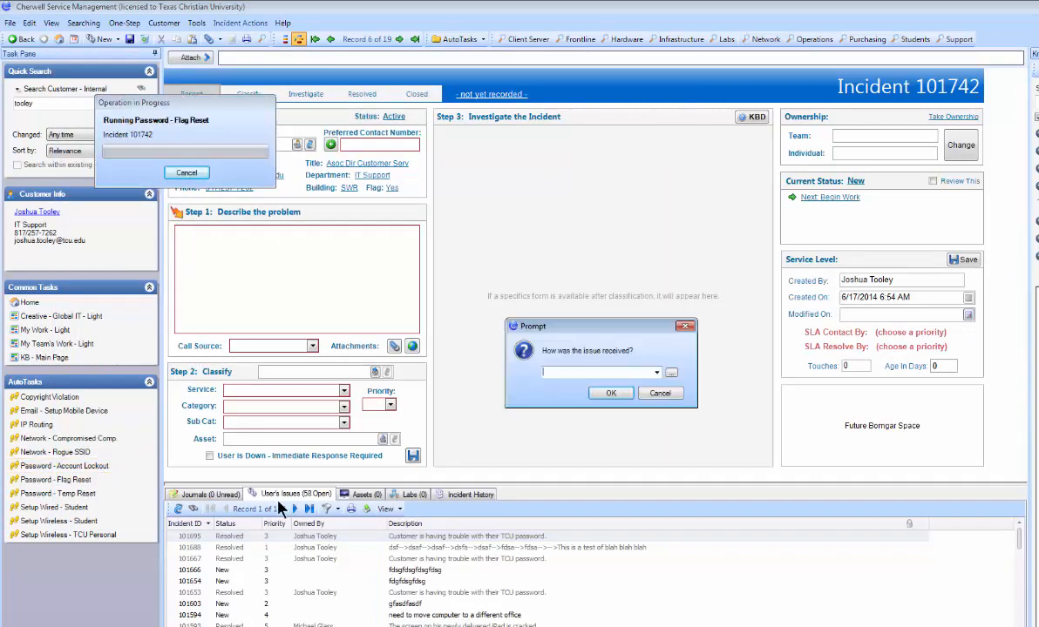
{"action": "left_click", "coordinate": [656, 373]}
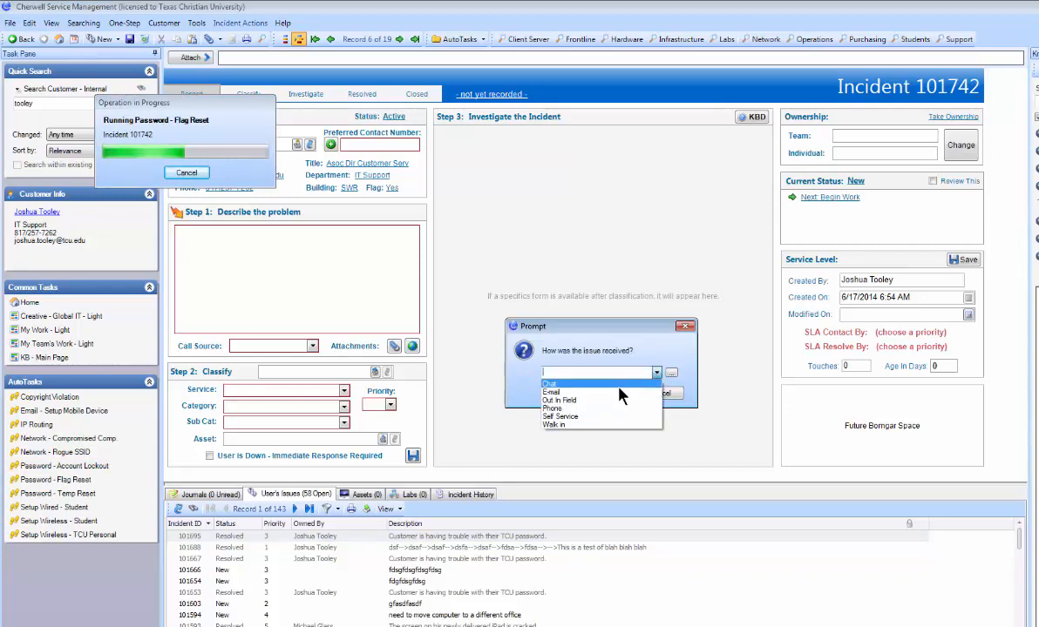
{"action": "left_click", "coordinate": [598, 425]}
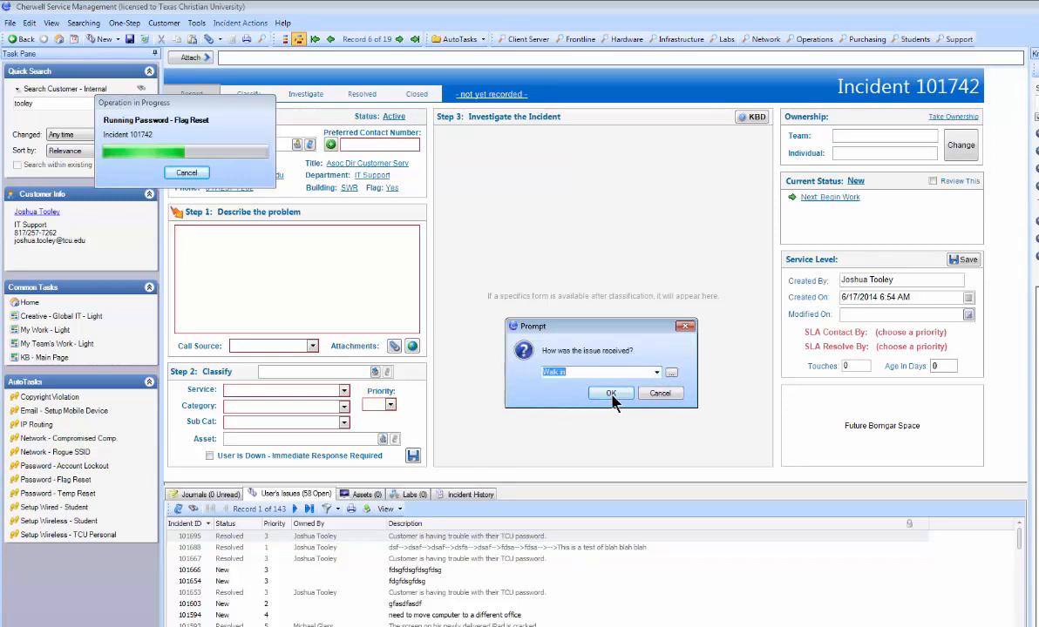
{"action": "left_click", "coordinate": [621, 393]}
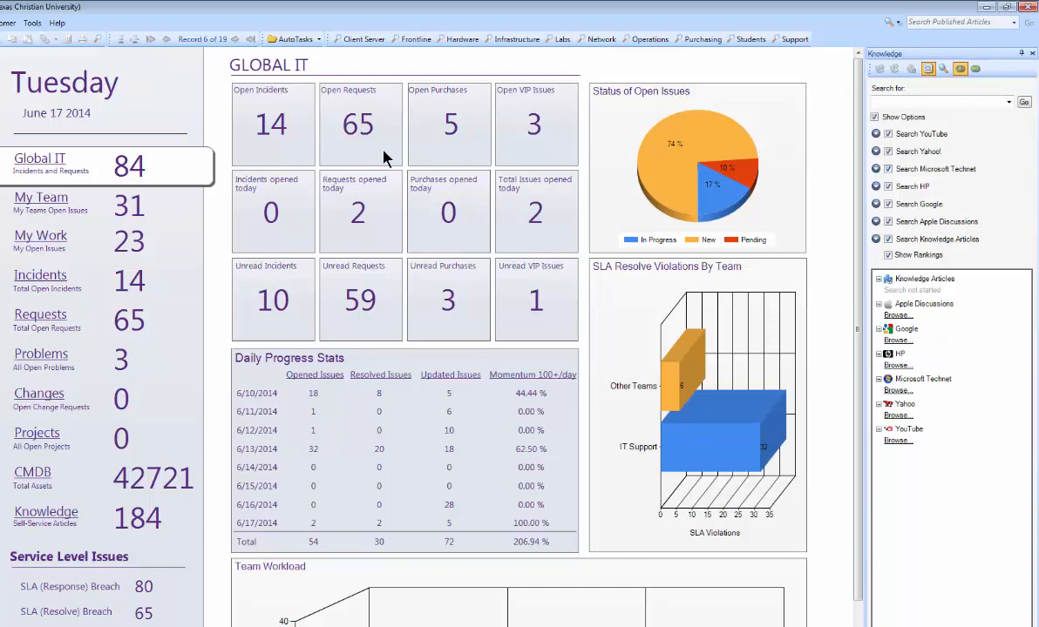
- From the open requests, open the one about changing security questions and search the knowledge sources for xbox
{"action": "left_click", "coordinate": [348, 126]}
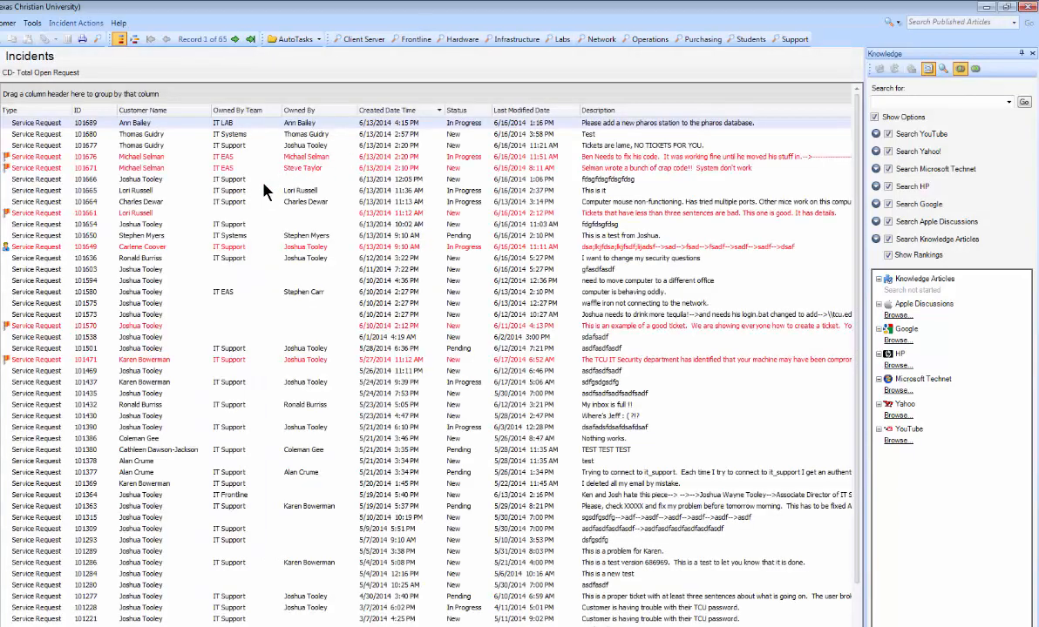
{"action": "double_click", "coordinate": [243, 259]}
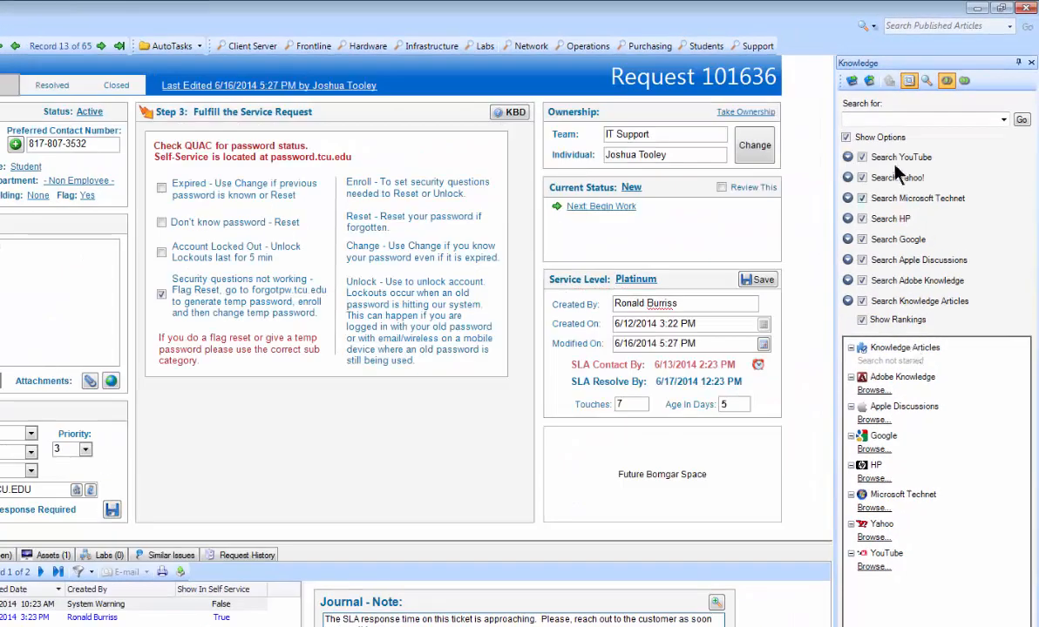
{"action": "left_click", "coordinate": [882, 120]}
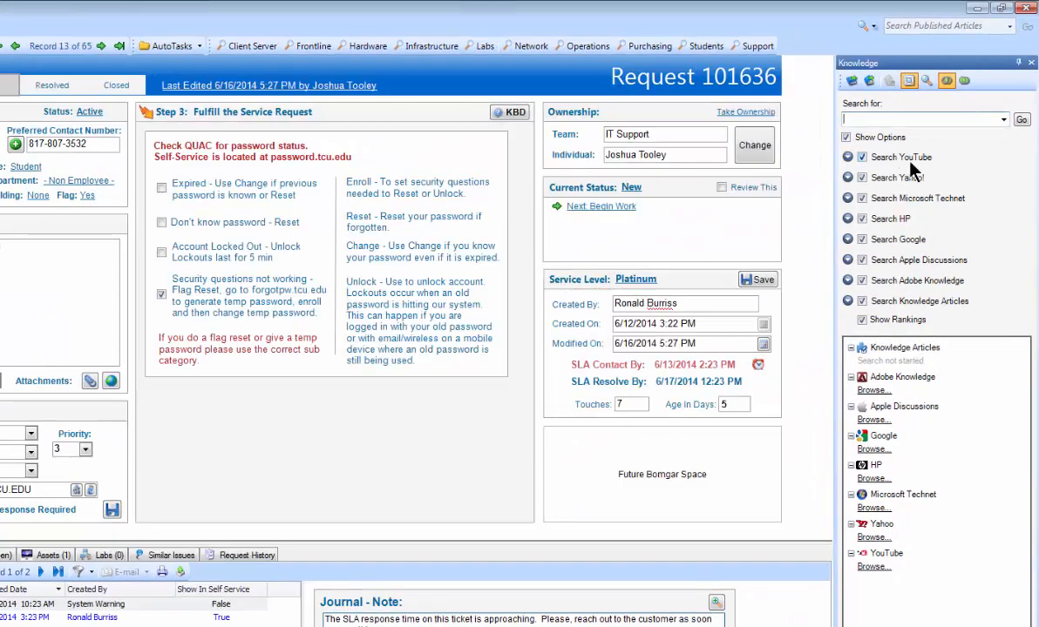
{"action": "type", "text": "xbox"}
{"action": "key", "text": "Return"}
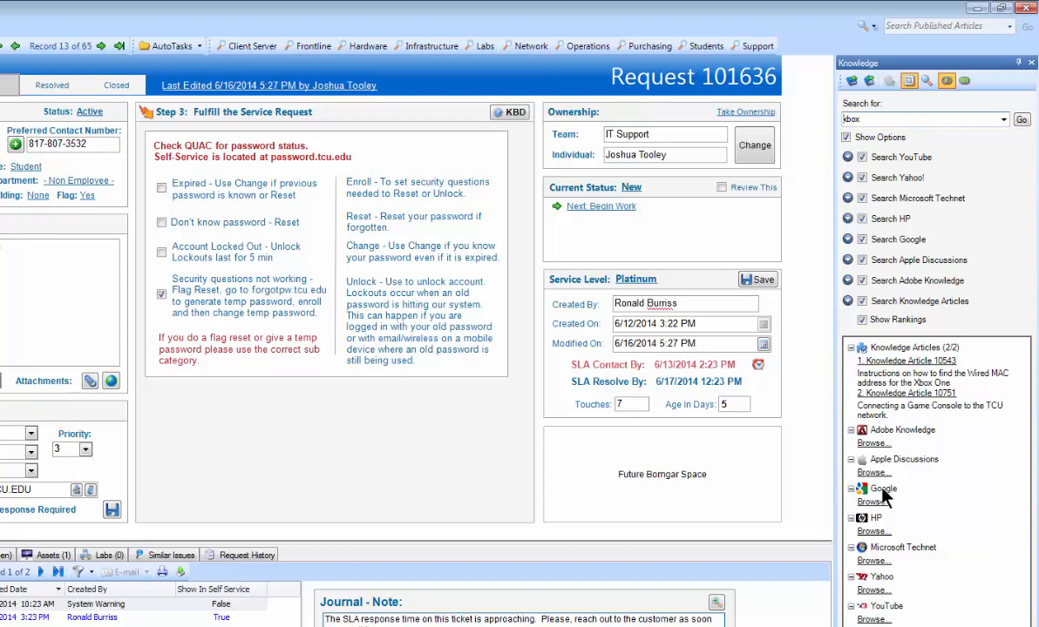
- Browse the Microsoft Technet results for xbox, open the Xbox support page, and use it as the request's solution
{"action": "left_click", "coordinate": [871, 561]}
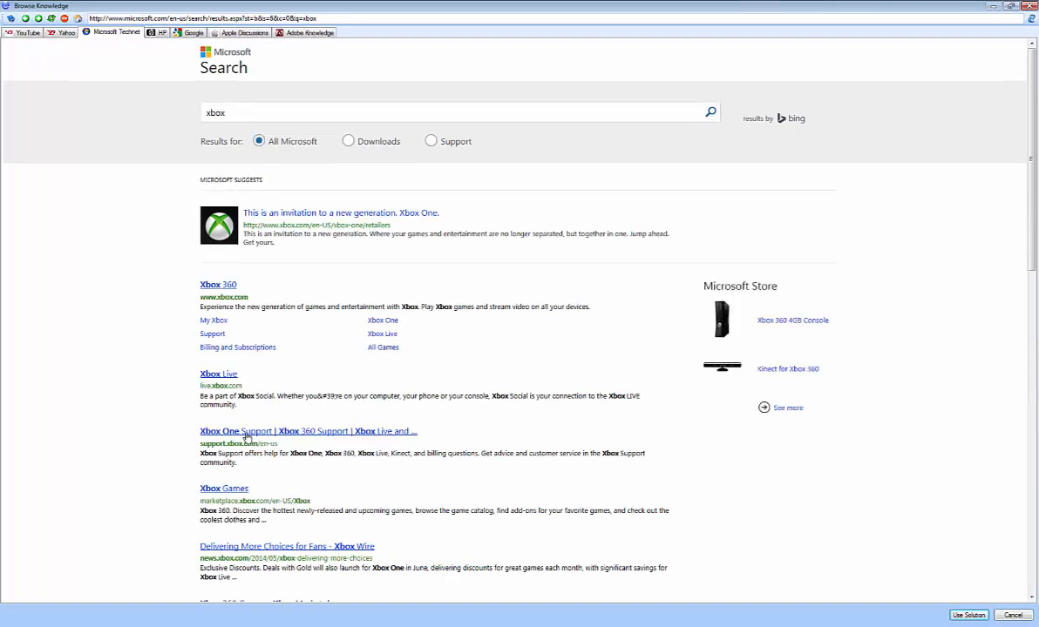
{"action": "left_click", "coordinate": [247, 433]}
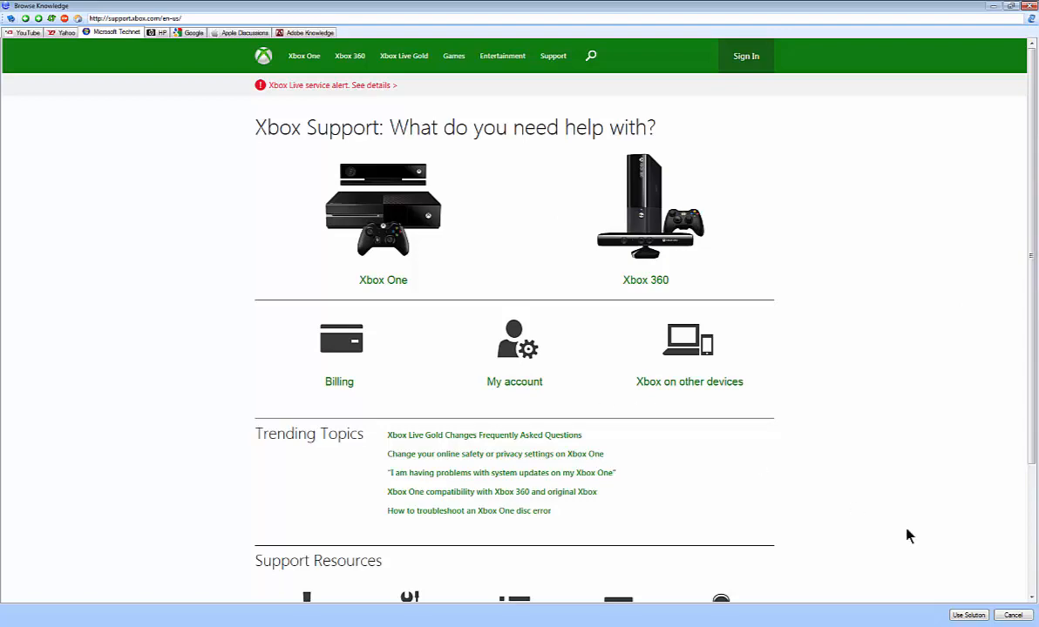
{"action": "left_click", "coordinate": [968, 615]}
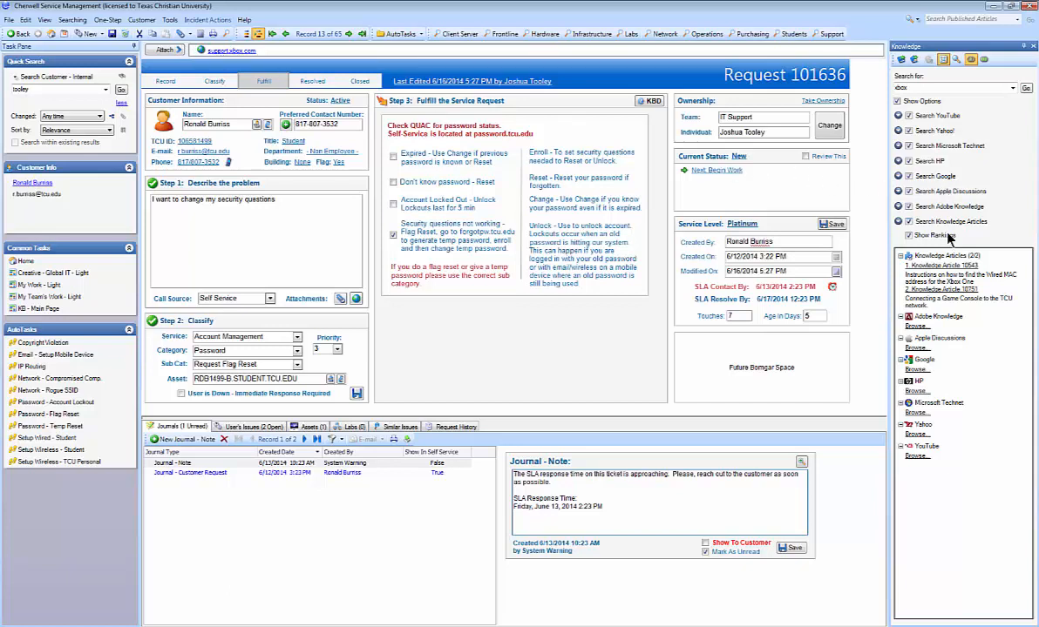
- Open Knowledge Article 10543 on finding the Xbox One's wired MAC address, attach it to the request, and save the request
{"action": "left_click", "coordinate": [966, 305]}
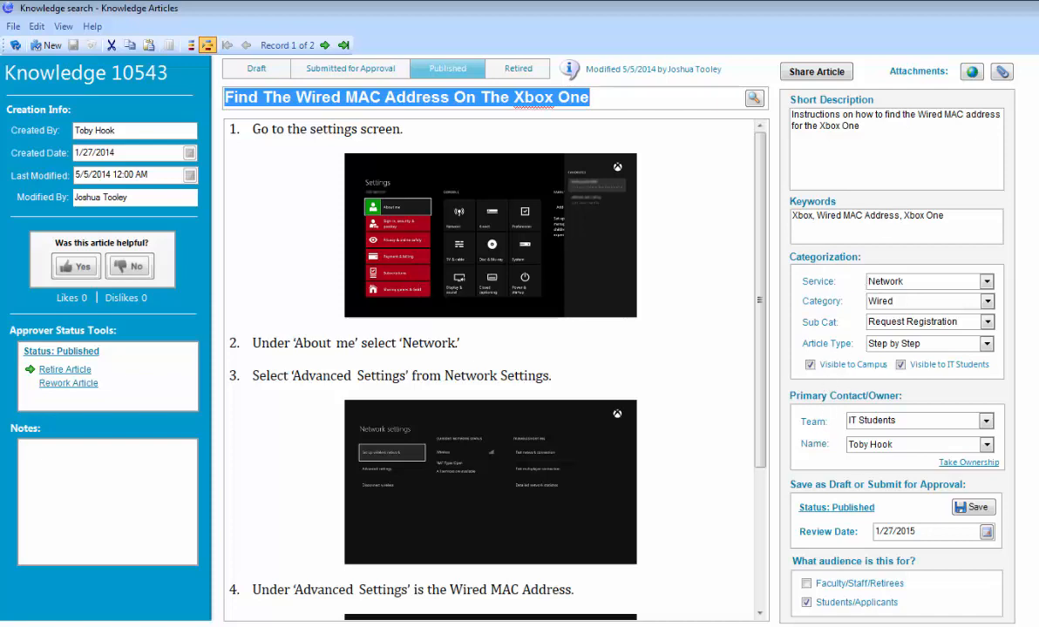
{"action": "key", "text": "alt+Tab"}
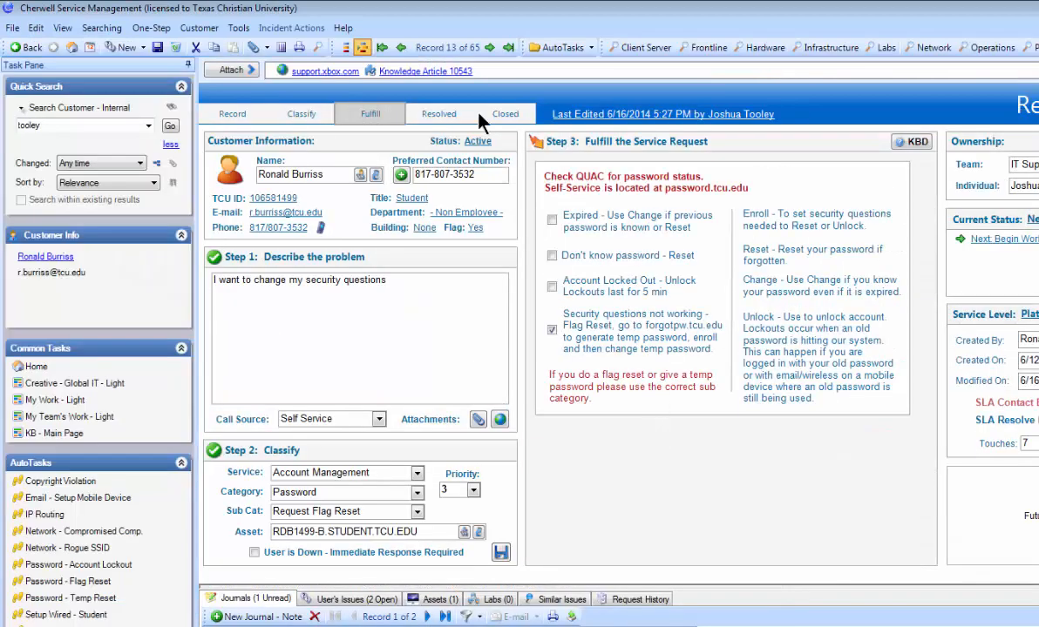
{"action": "left_click", "coordinate": [157, 48]}
- View the attached Knowledge Article 10543 from the request, try its Share Article option, and close the article
{"action": "left_click", "coordinate": [426, 71]}
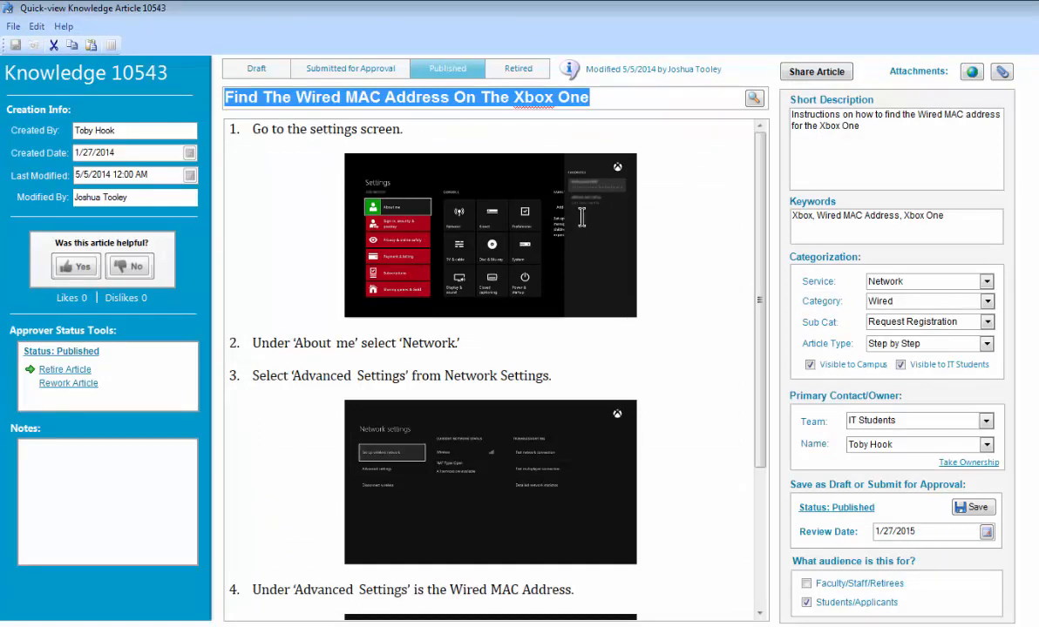
{"action": "left_click", "coordinate": [825, 70]}
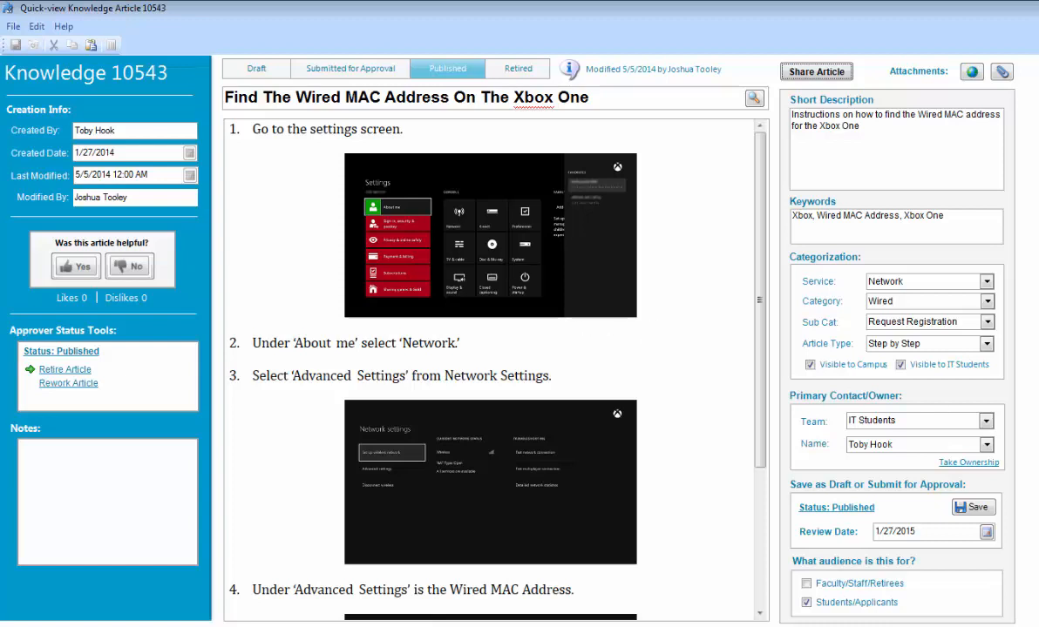
{"action": "key", "text": "alt+F4"}
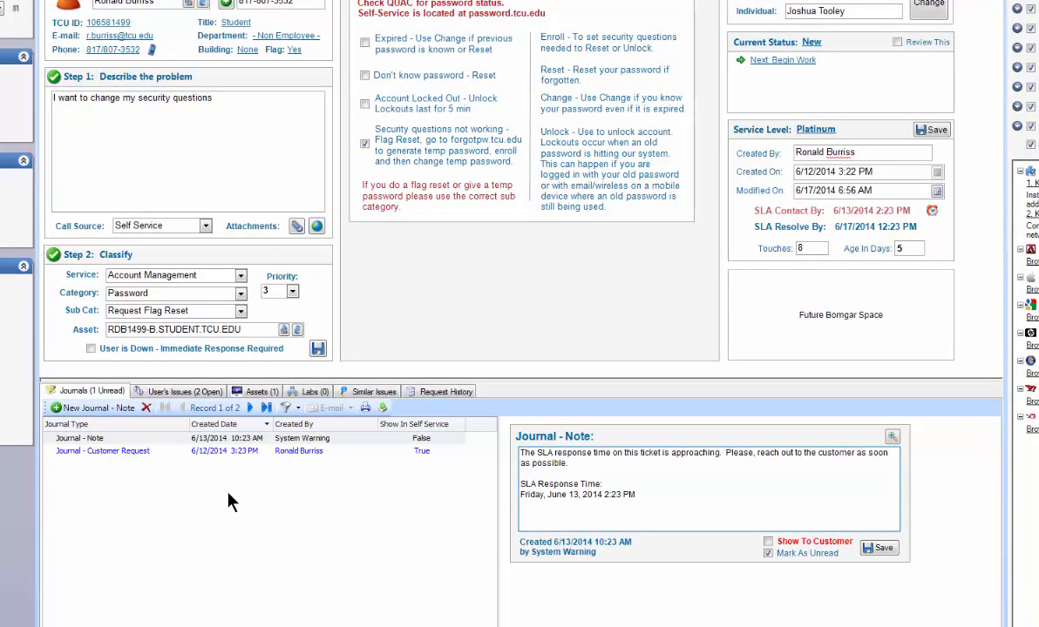
- View the journal filter options without applying one, and open the My Team's Work - Light dashboard
{"action": "left_click", "coordinate": [299, 412]}
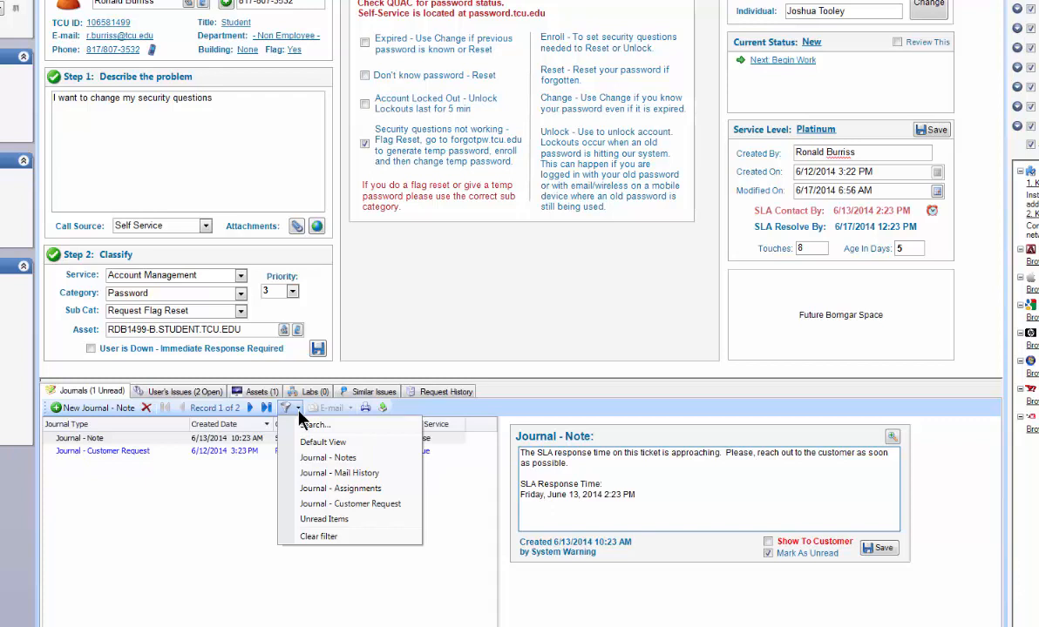
{"action": "left_click", "coordinate": [238, 478]}
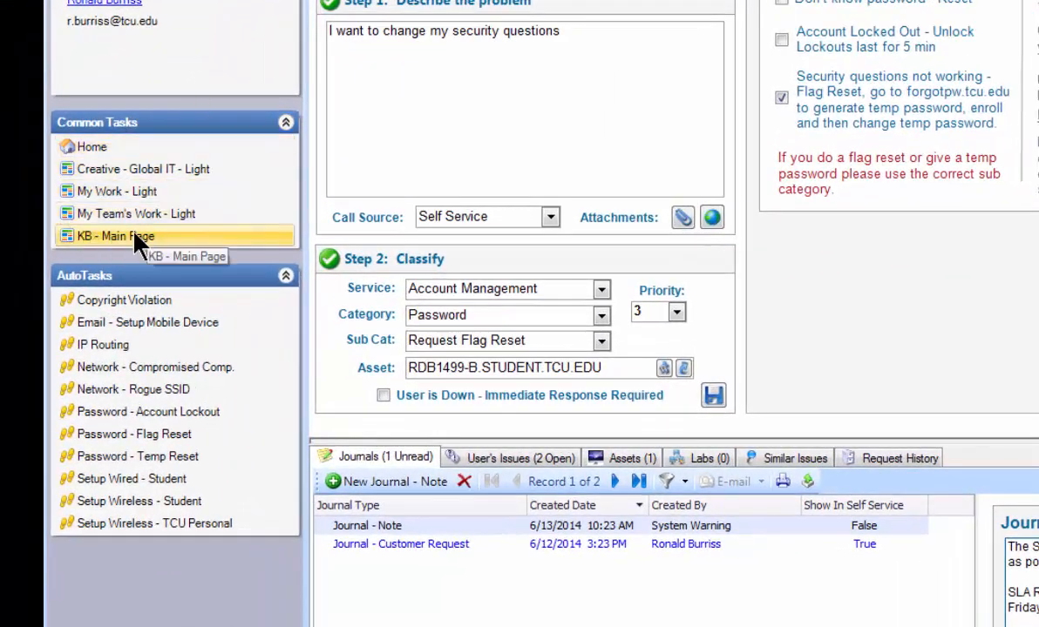
{"action": "left_click", "coordinate": [168, 214]}
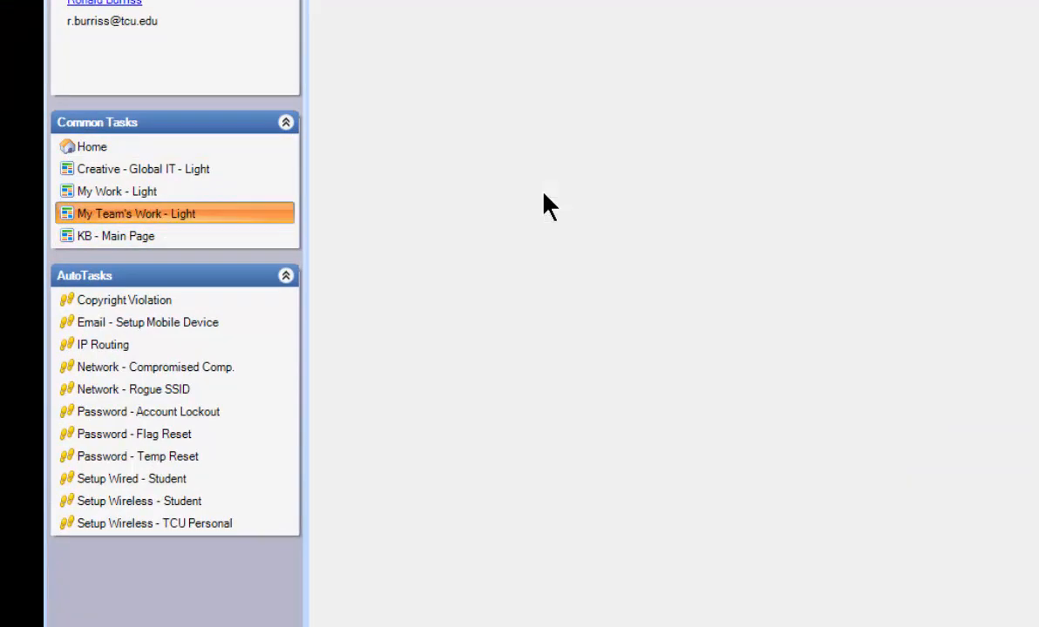